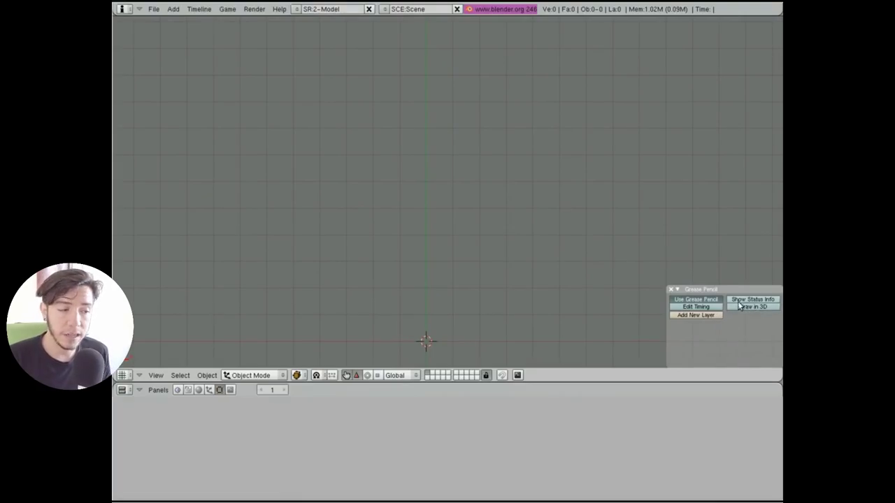
pyautogui.click(753, 299)
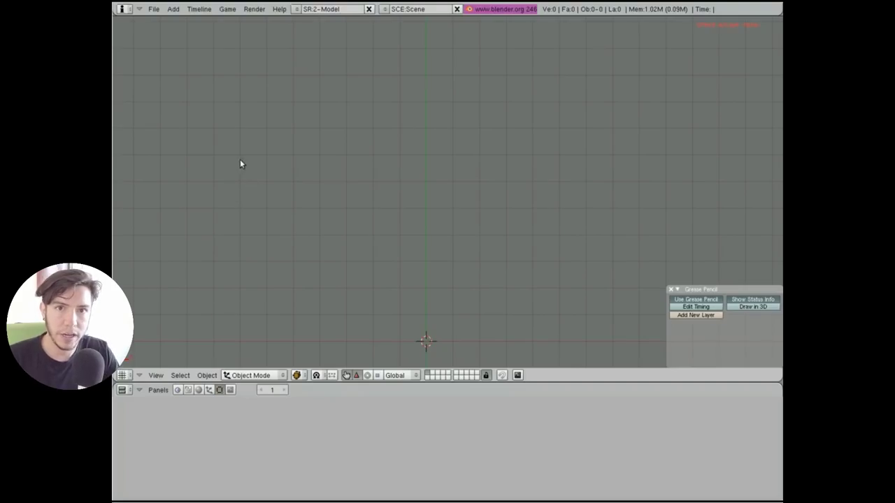
pyautogui.moveTo(230, 171)
pyautogui.keyDown('shift'); pyautogui.mouseDown()
pyautogui.moveTo(240, 160)
pyautogui.moveTo(229, 165)
pyautogui.moveTo(236, 182)
pyautogui.moveTo(255, 179)
pyautogui.moveTo(263, 201)
pyautogui.moveTo(273, 190)
pyautogui.moveTo(266, 188)
pyautogui.moveTo(284, 221)
pyautogui.moveTo(280, 206)
pyautogui.mouseUp(); pyautogui.keyUp('shift')
pyautogui.press('Right')
pyautogui.press('Right')
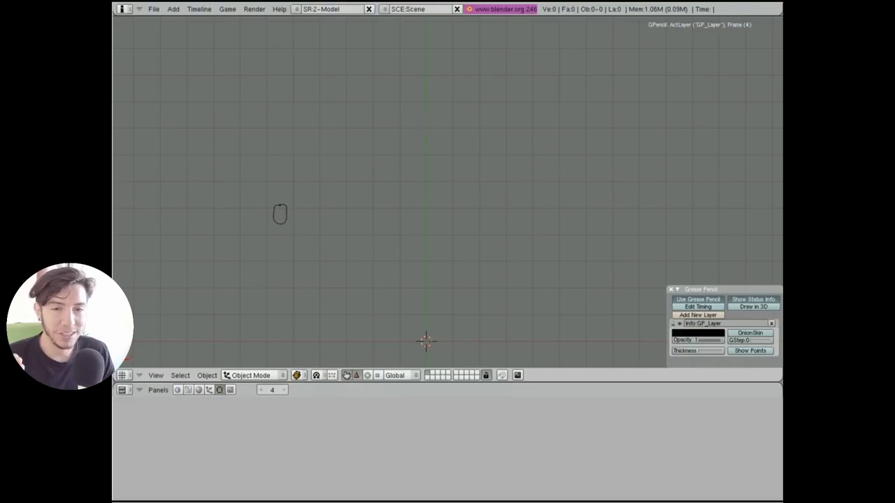
pyautogui.click(750, 333)
pyautogui.press('Left')
pyautogui.press('Left')
pyautogui.press('Left')
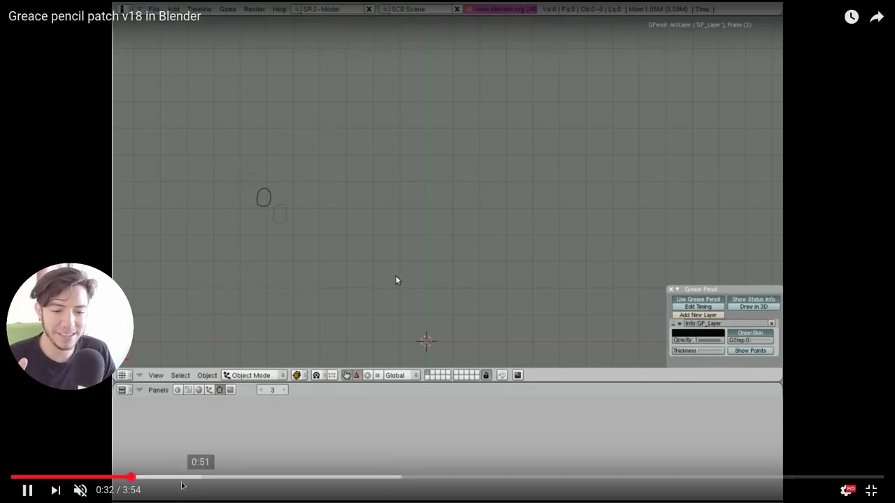
# - Skip ahead to about 3:29 in the Grease Pencil patch video and pause it outside full-screen view
pyautogui.click(185, 478)
pyautogui.moveTo(185, 477); pyautogui.dragTo(705, 478)
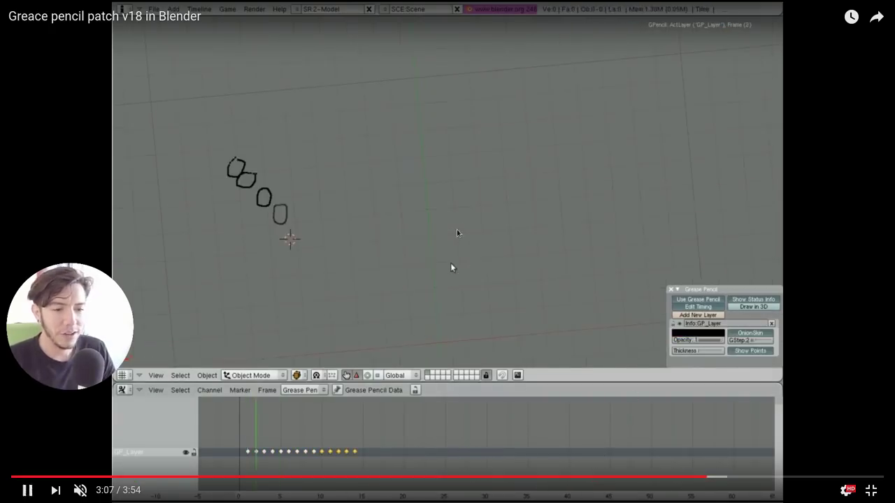
pyautogui.click(785, 479)
pyautogui.press('Escape')
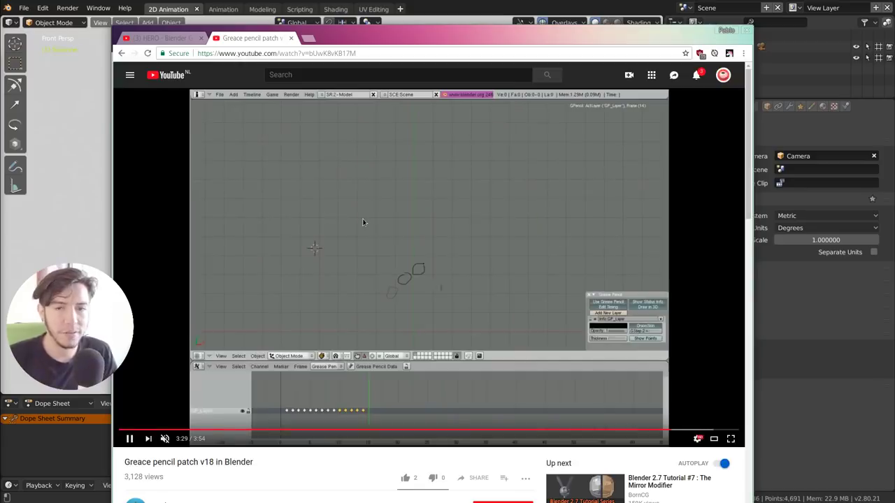
pyautogui.click(363, 223)
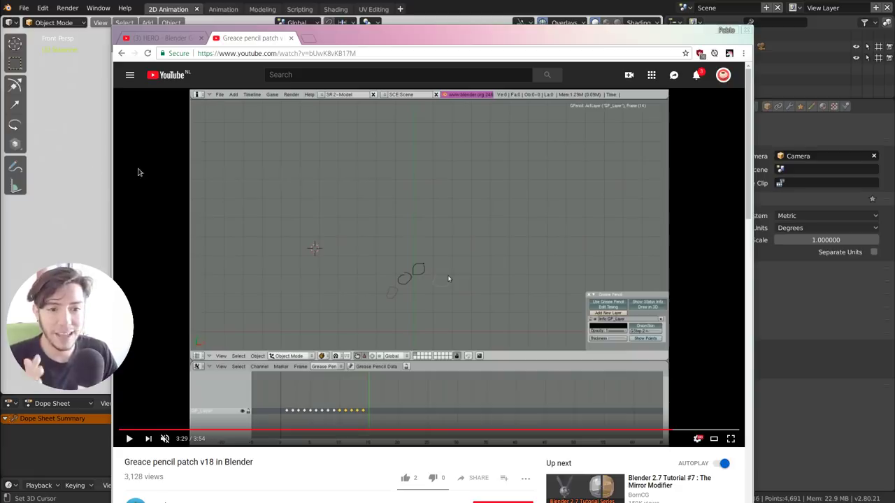
# - Switch to Blender and look through the object types that can be added, including Grease Pencil
pyautogui.click(77, 189)
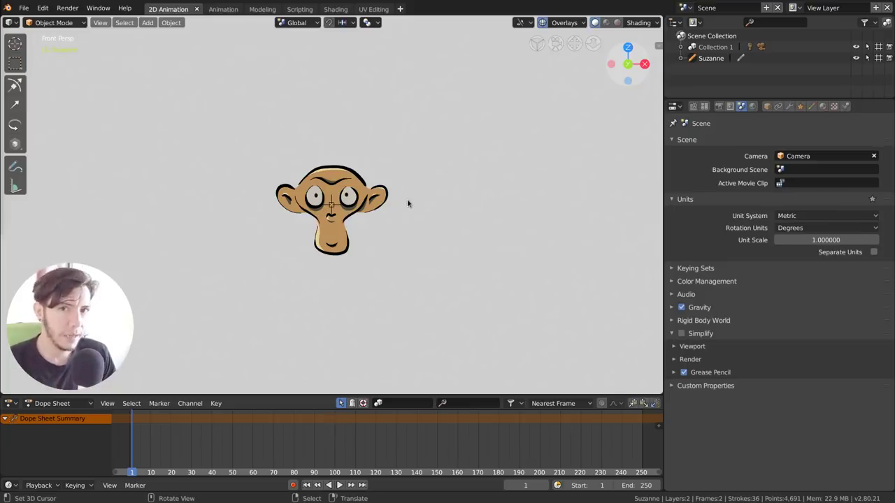
pyautogui.hotkey('shift', 'a')
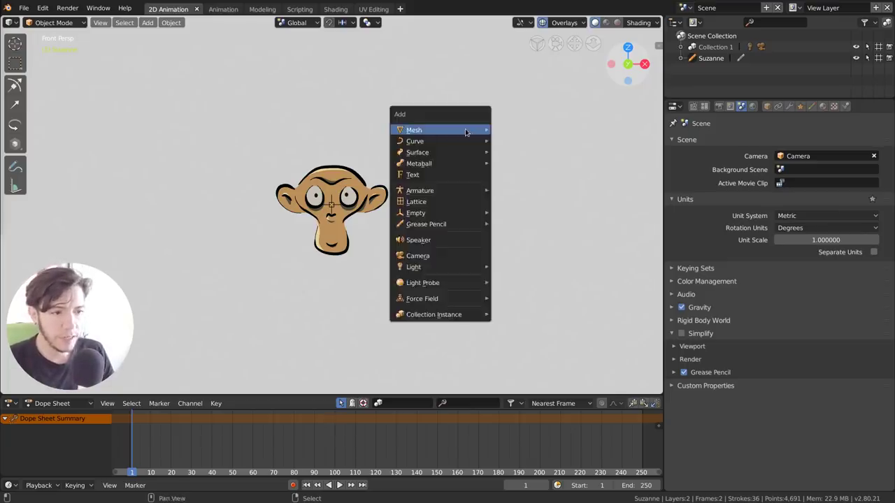
pyautogui.moveTo(465, 132)
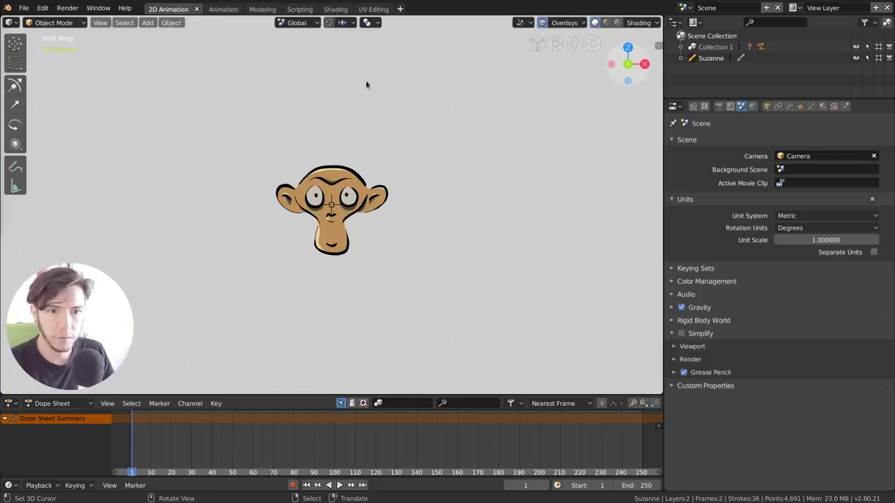
pyautogui.hotkey('shift', 'a')
pyautogui.moveTo(458, 105)
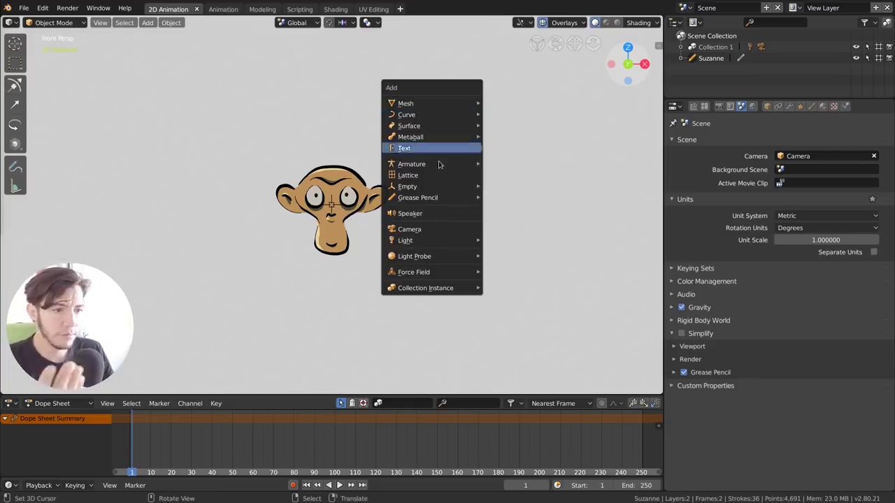
pyautogui.moveTo(437, 199)
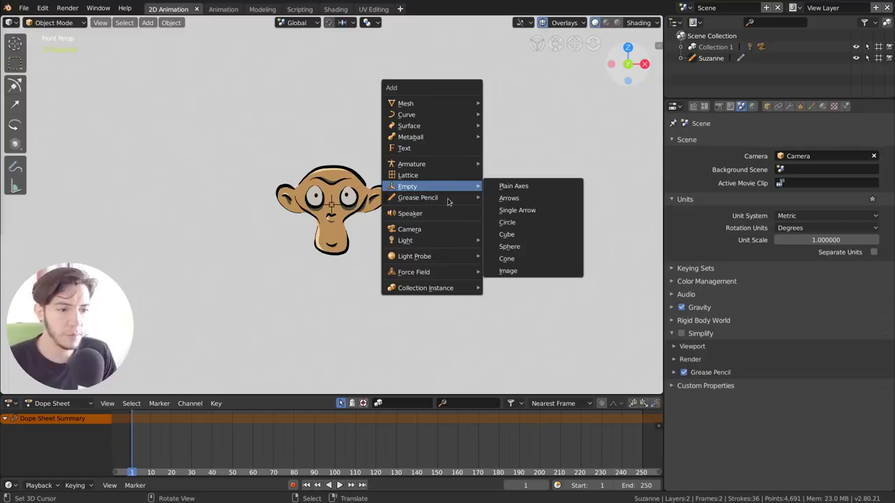
pyautogui.click(359, 199)
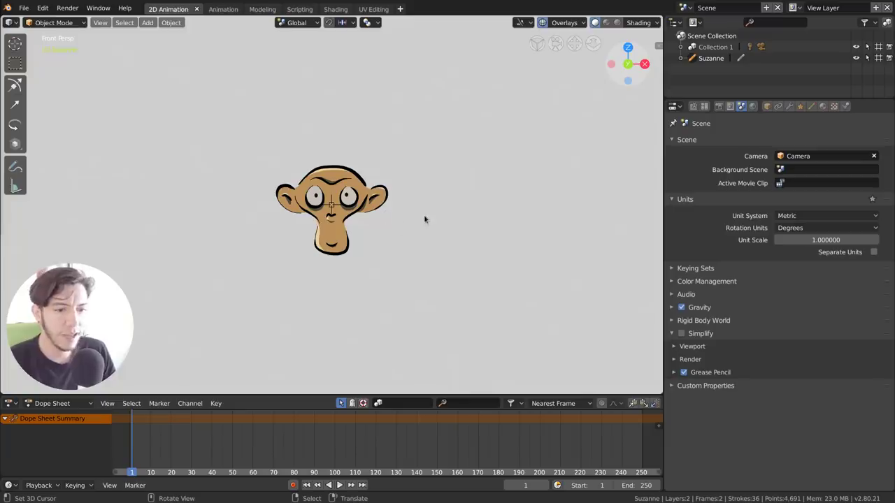
# - Switch the Suzanne grease pencil object to Draw mode
pyautogui.moveTo(539, 165); pyautogui.dragTo(433, 187, button='middle')
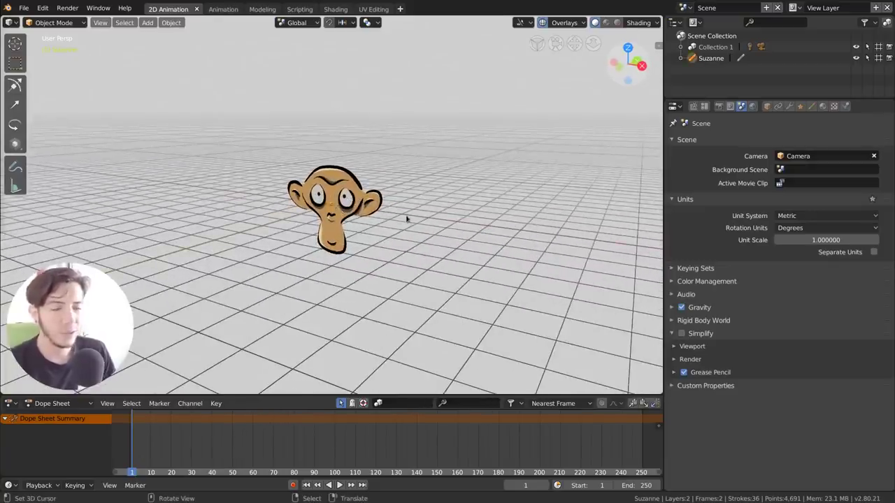
pyautogui.scroll(4, 405, 219)
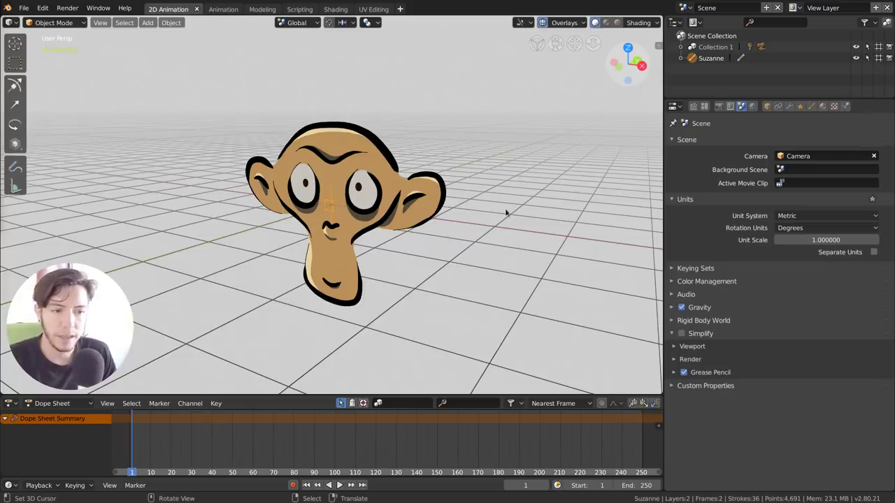
pyautogui.hotkey('ctrl', 'Tab')
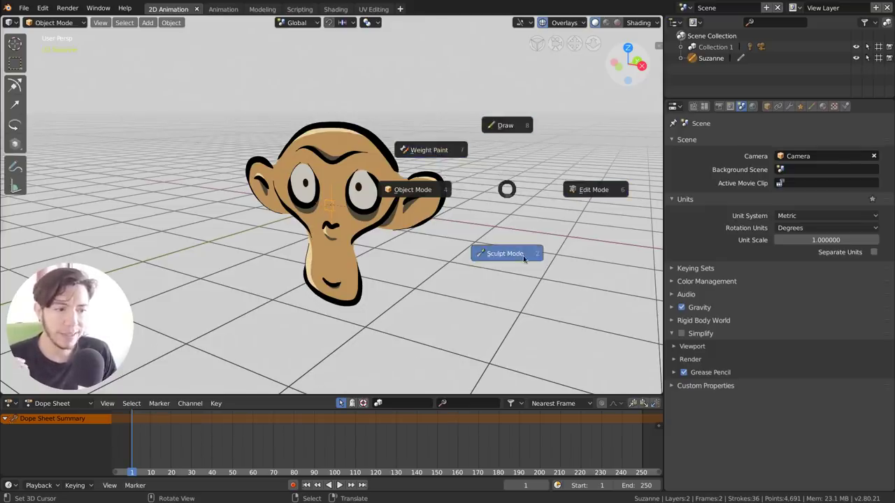
pyautogui.click(506, 128)
pyautogui.moveTo(413, 142); pyautogui.dragTo(447, 138, button='middle')
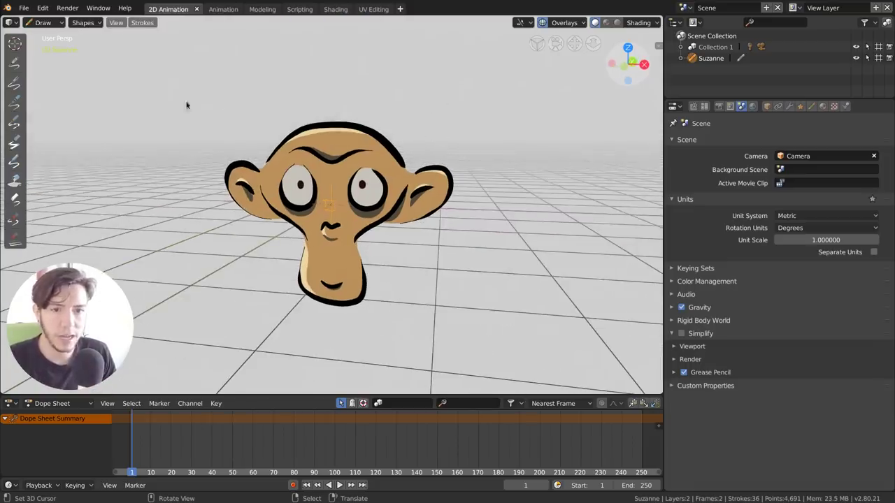
# - Expand the drawing tools to show their names and draw a wavy Ink stroke beside the monkey's head
pyautogui.click(17, 63)
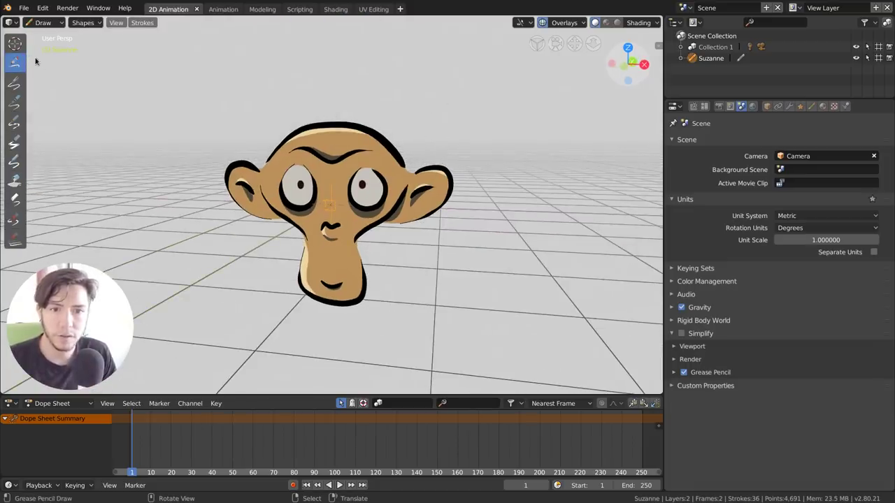
pyautogui.moveTo(30, 58); pyautogui.dragTo(115, 65)
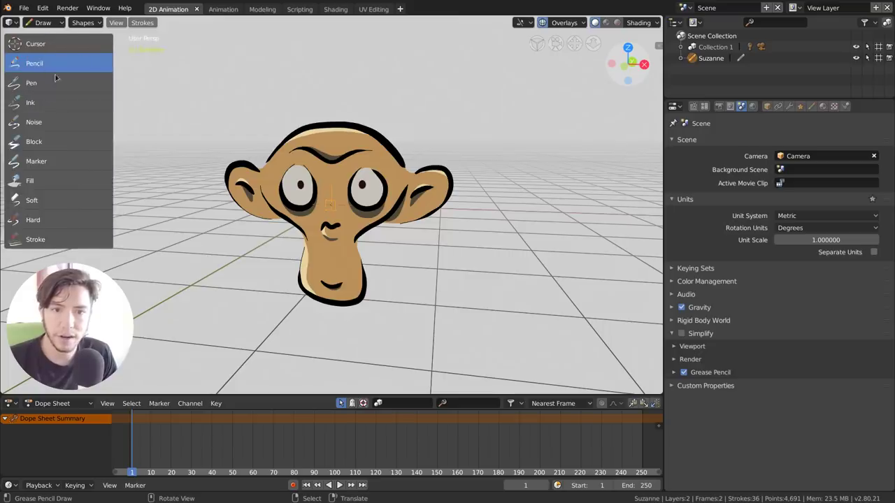
pyautogui.click(65, 105)
pyautogui.moveTo(451, 75)
pyautogui.mouseDown()
pyautogui.moveTo(545, 242)
pyautogui.moveTo(526, 255)
pyautogui.mouseUp()
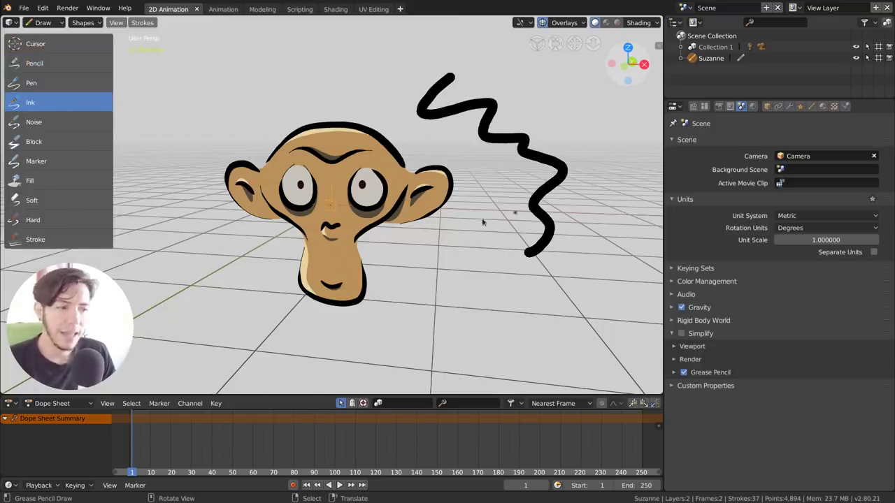
# - Switch the Suzanne grease pencil object from Draw to Edit Mode
pyautogui.click(43, 22)
pyautogui.click(52, 48)
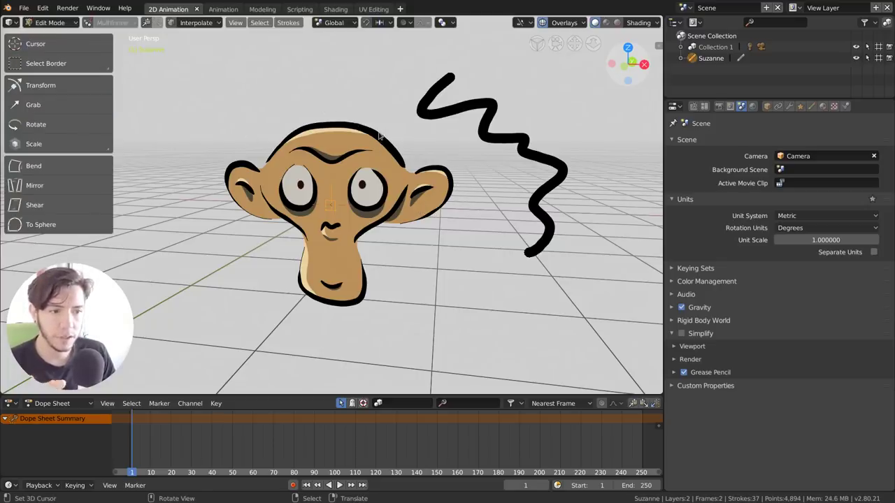
pyautogui.click(541, 23)
pyautogui.click(542, 23)
pyautogui.scroll(3, 427, 175)
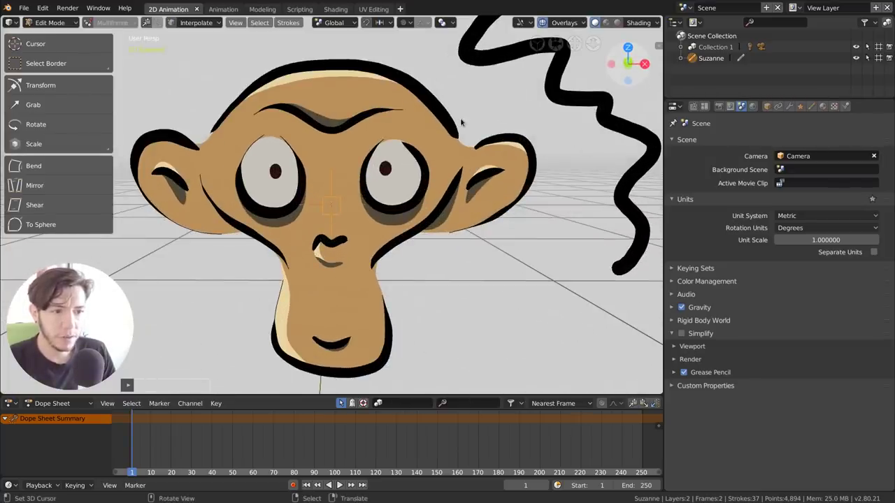
pyautogui.scroll(-5, 460, 123)
pyautogui.scroll(2, 418, 149)
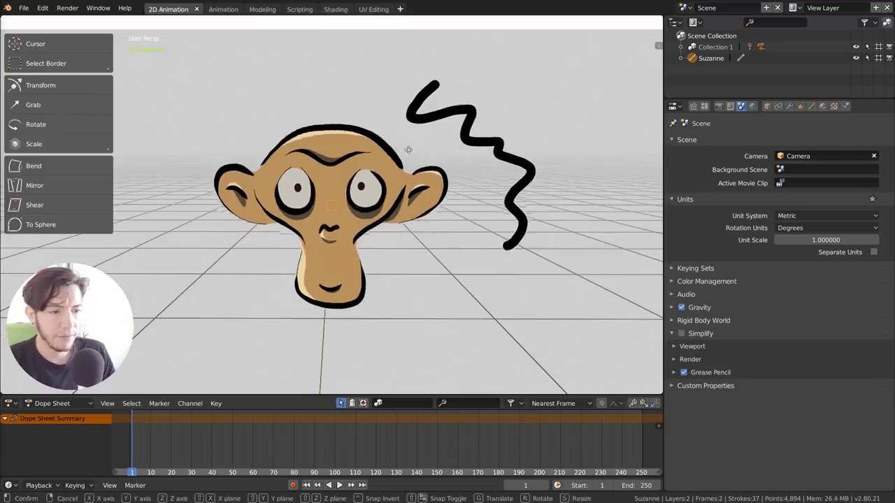
# - Try to move and rotate part of the monkey's head using proportional editing
pyautogui.press('g')
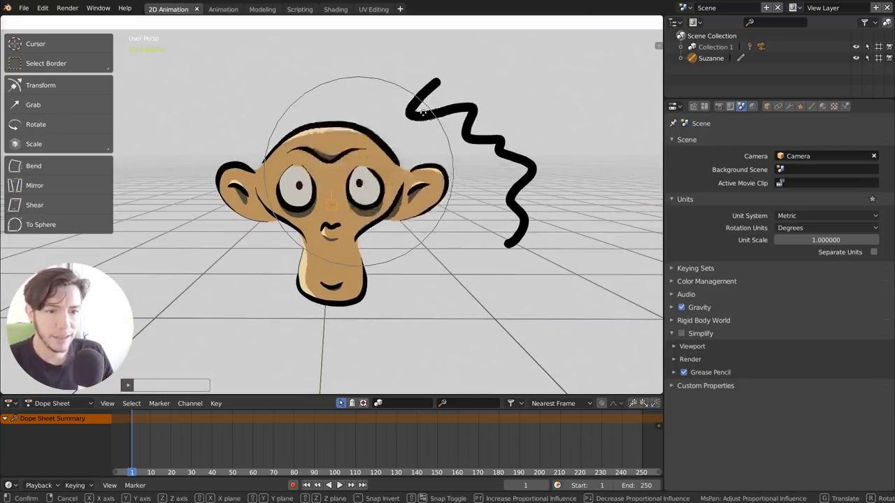
pyautogui.rightClick(378, 160)
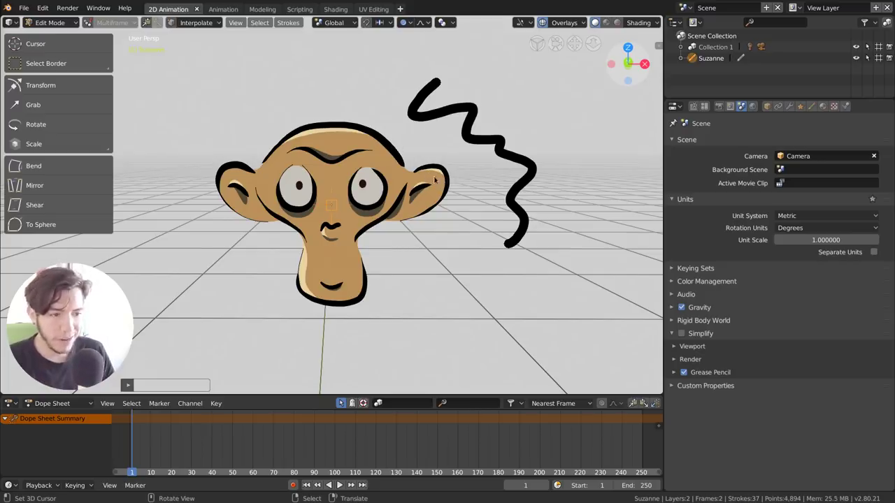
pyautogui.press('r')
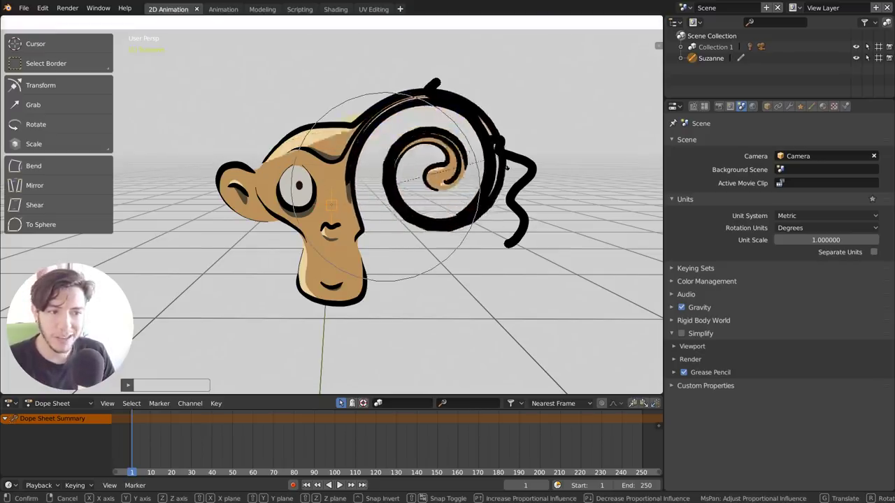
pyautogui.press('Escape')
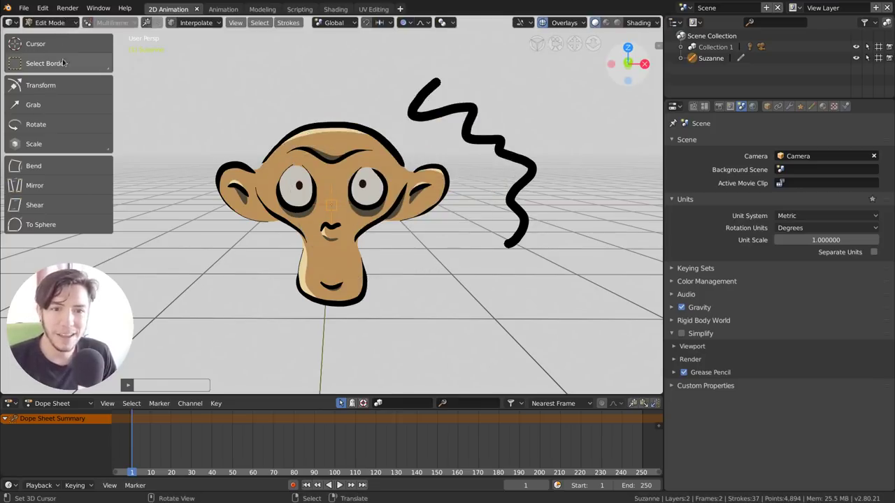
# - Leave Edit Mode and put the Suzanne grease pencil object into Sculpt Mode
pyautogui.press('Tab')
pyautogui.hotkey('ctrl', 'Tab')
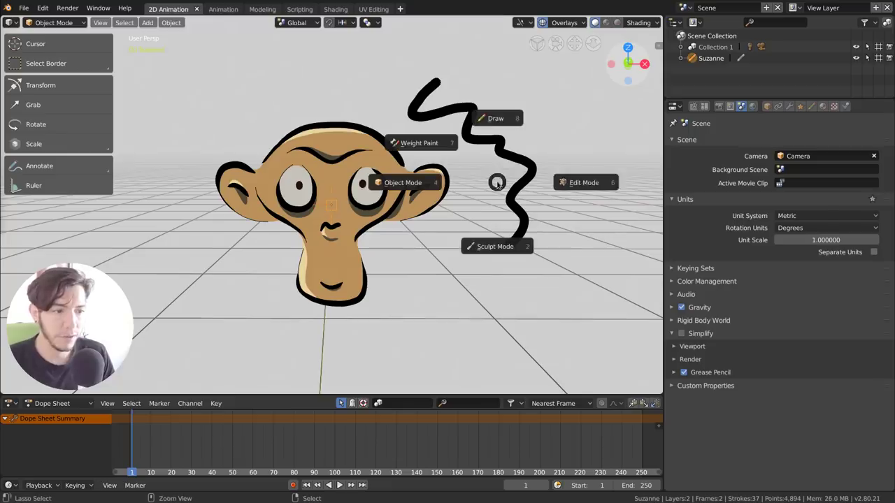
pyautogui.click(495, 247)
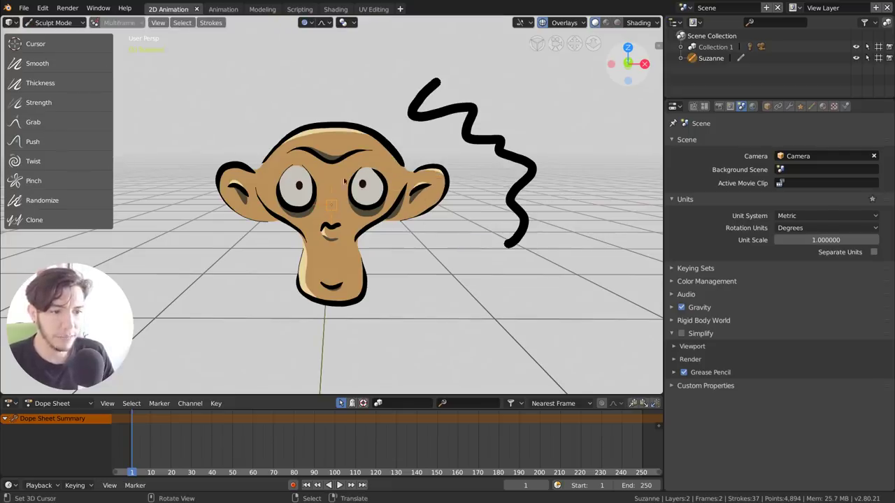
# - Pull the ear nearest the wavy stroke outward and down with a resized Grab brush, and run the Smooth brush over it
pyautogui.click(56, 63)
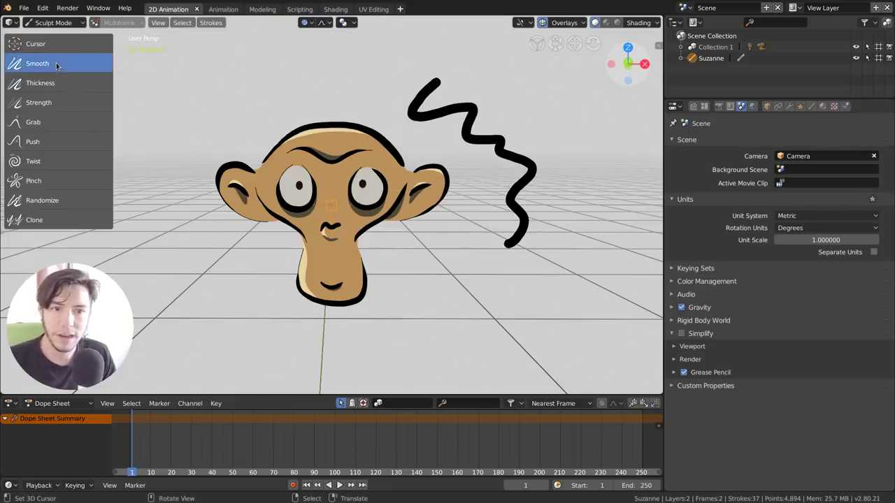
pyautogui.click(57, 122)
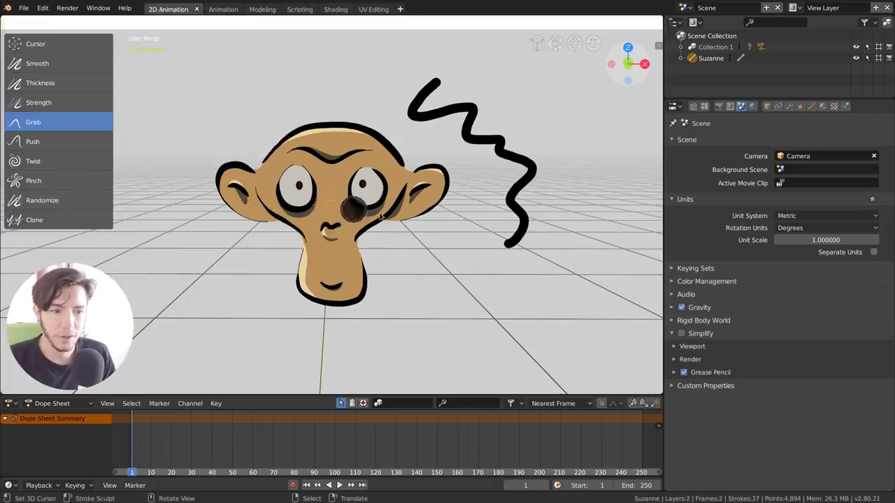
pyautogui.click(471, 190)
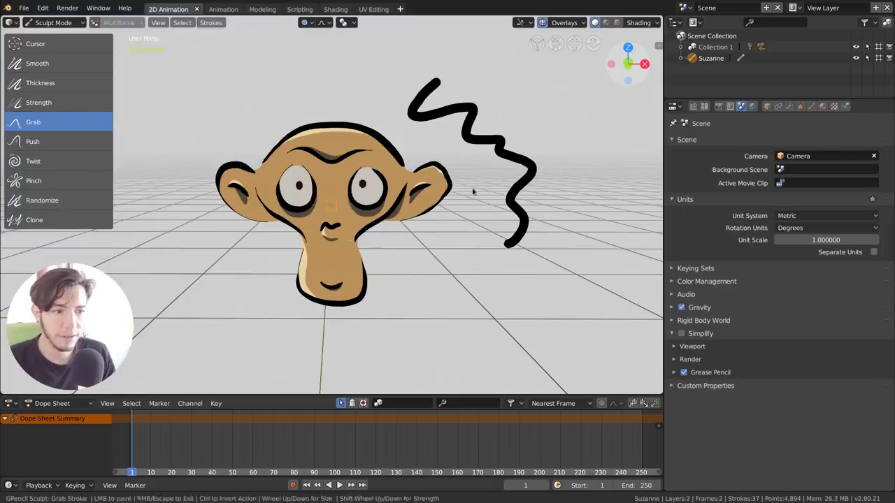
pyautogui.press('f')
pyautogui.click(487, 196)
pyautogui.moveTo(443, 187); pyautogui.dragTo(460, 241)
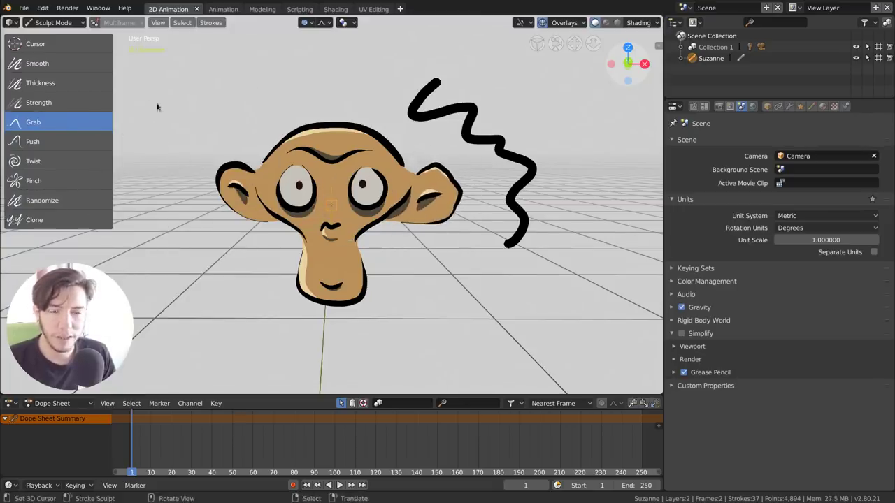
pyautogui.click(77, 64)
pyautogui.moveTo(424, 190)
pyautogui.mouseDown()
pyautogui.moveTo(463, 198)
pyautogui.moveTo(425, 179)
pyautogui.mouseUp()
# - Thicken the outer outline of the reshaped ear with a resized Thickness brush
pyautogui.click(91, 83)
pyautogui.scroll(6, 414, 139)
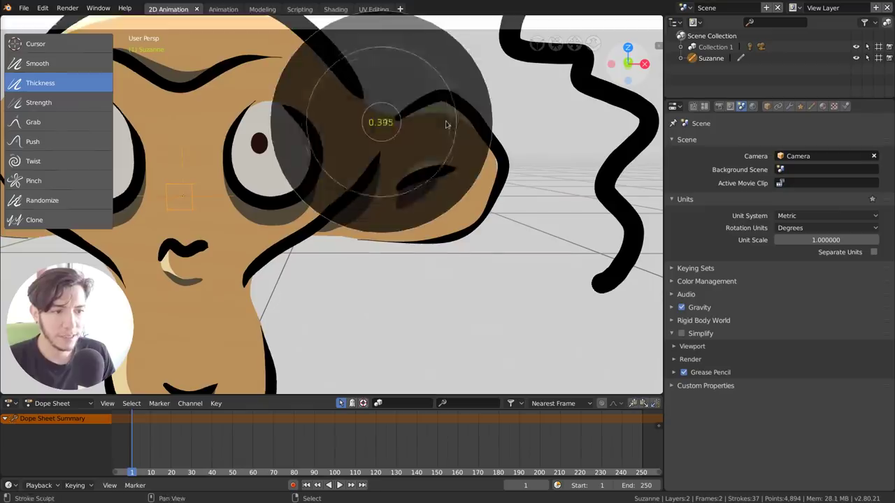
pyautogui.click(462, 115)
pyautogui.moveTo(458, 95)
pyautogui.mouseDown()
pyautogui.moveTo(483, 133)
pyautogui.moveTo(501, 193)
pyautogui.moveTo(491, 204)
pyautogui.moveTo(497, 147)
pyautogui.moveTo(490, 165)
pyautogui.mouseUp()
pyautogui.press('f')
pyautogui.click(532, 214)
pyautogui.scroll(-5, 295, 234)
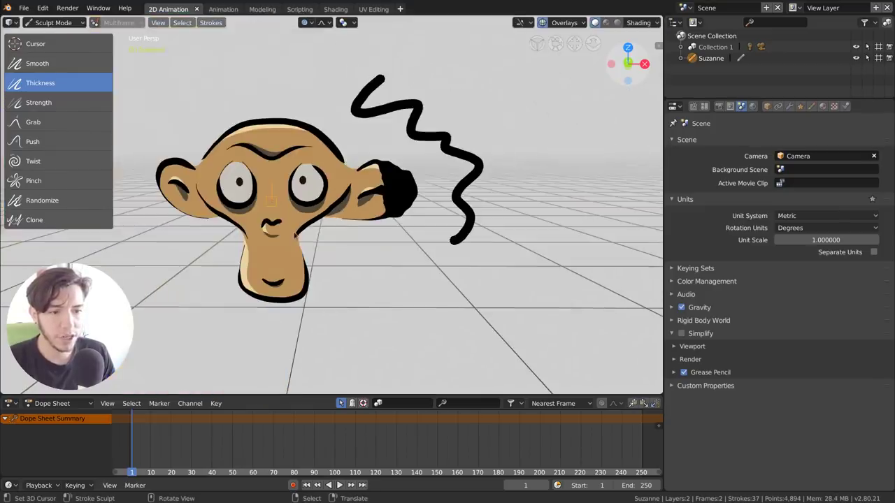
pyautogui.keyDown('ctrl'); pyautogui.moveTo(283, 221); pyautogui.dragTo(267, 225); pyautogui.keyUp('ctrl')
pyautogui.keyDown('shift'); pyautogui.moveTo(272, 228); pyautogui.dragTo(297, 214, button='middle'); pyautogui.keyUp('shift')
pyautogui.scroll(2, 296, 215)
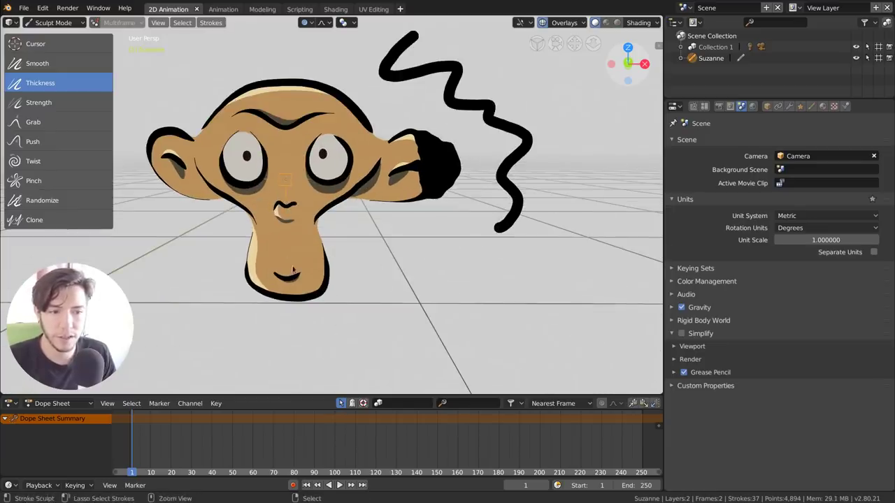
# - Thin the strokes at the monkey's mouth and around both eyes with the Thickness brush
pyautogui.keyDown('ctrl'); pyautogui.moveTo(289, 282); pyautogui.dragTo(284, 272); pyautogui.keyUp('ctrl')
pyautogui.moveTo(235, 184)
pyautogui.keyDown('ctrl'); pyautogui.mouseDown()
pyautogui.moveTo(236, 171)
pyautogui.moveTo(247, 179)
pyautogui.mouseUp(); pyautogui.keyUp('ctrl')
pyautogui.moveTo(318, 179)
pyautogui.keyDown('ctrl'); pyautogui.mouseDown()
pyautogui.moveTo(342, 155)
pyautogui.moveTo(329, 181)
pyautogui.mouseUp(); pyautogui.keyUp('ctrl')
pyautogui.scroll(-5, 352, 237)
pyautogui.moveTo(371, 238)
pyautogui.mouseDown(button='middle')
pyautogui.moveTo(427, 233)
pyautogui.moveTo(369, 231)
pyautogui.mouseUp(button='middle')
pyautogui.scroll(3, 369, 231)
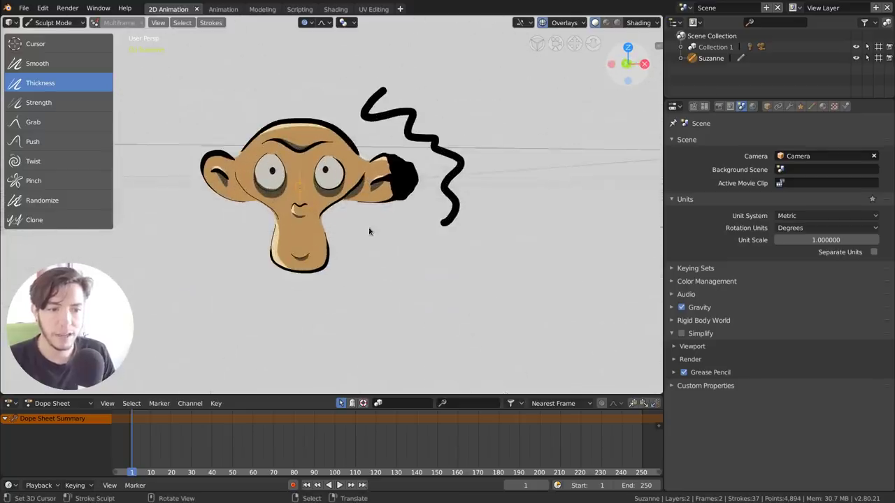
# - Take the Suzanne grease pencil object out of Sculpt Mode and into Object Mode
pyautogui.click(47, 22)
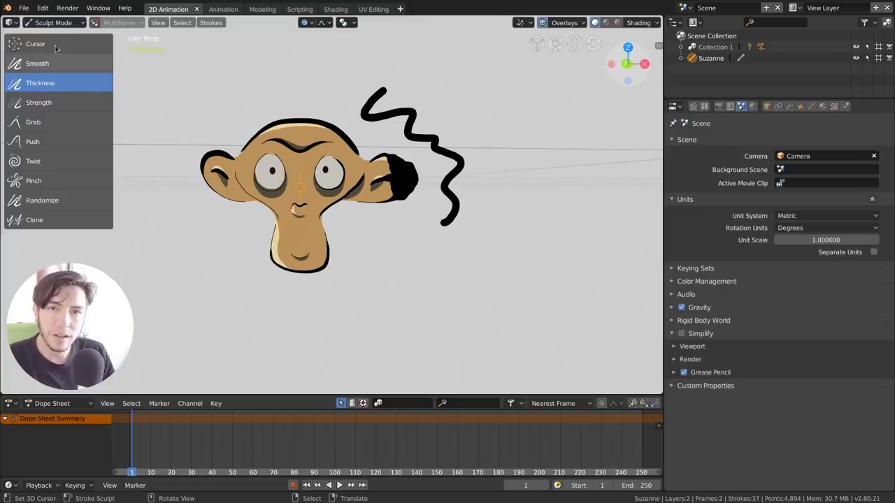
pyautogui.click(48, 23)
pyautogui.click(45, 34)
pyautogui.scroll(-2, 363, 215)
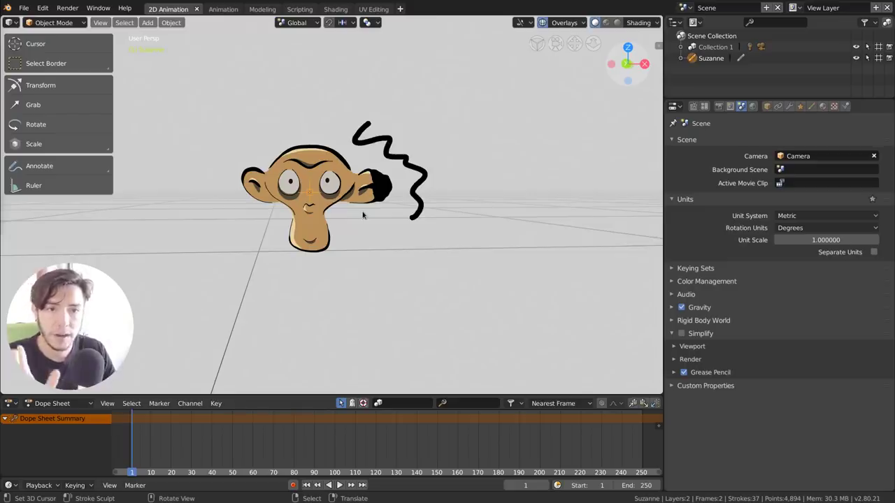
pyautogui.scroll(-5, 357, 215)
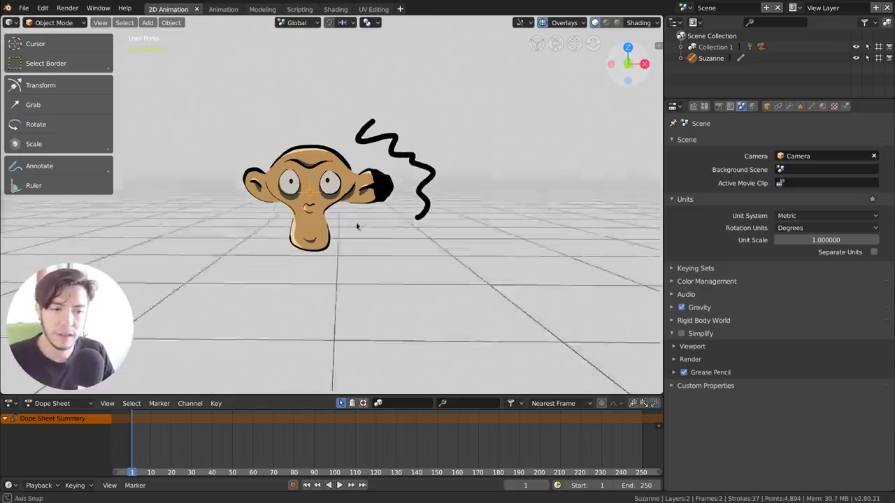
# - Duplicate the whole Suzanne drawing beside and above the original, and undo the duplication
pyautogui.hotkey('shift', 'd')
pyautogui.click(297, 170)
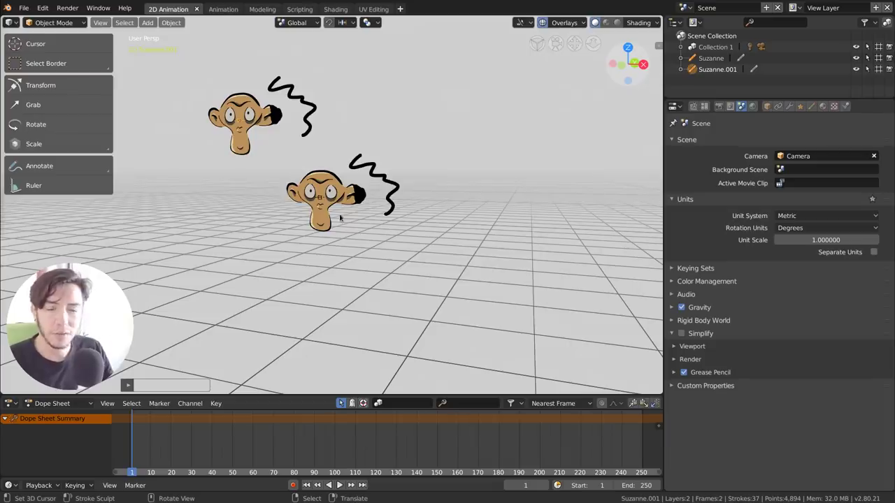
pyautogui.hotkey('ctrl', 'z')
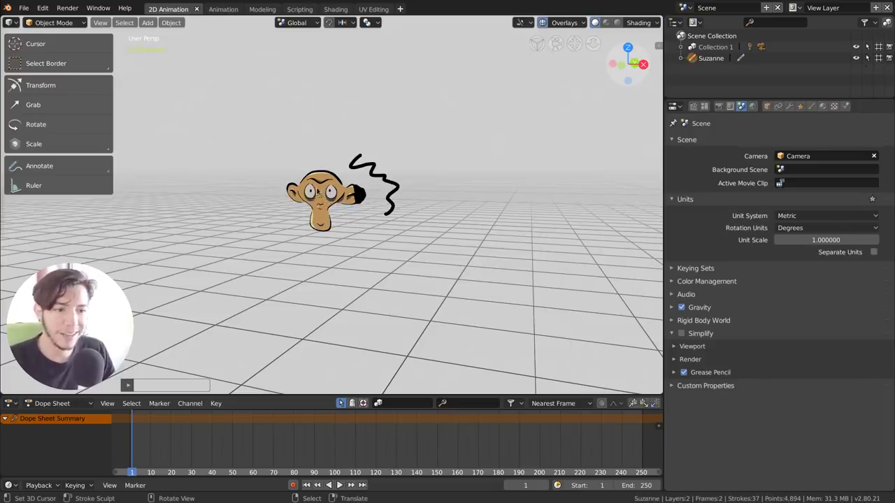
# - Try an Instance modifier on Suzanne with an X count of 4 and an adjusted X scale, and remove it
pyautogui.click(790, 105)
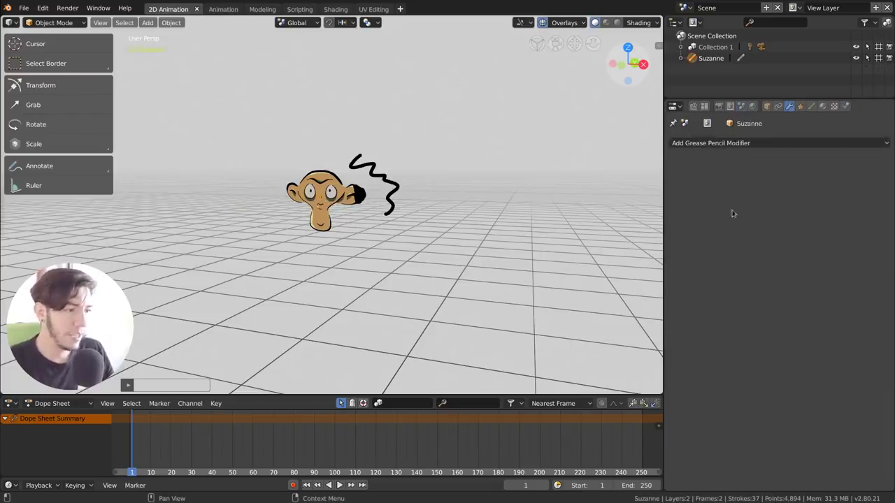
pyautogui.click(750, 149)
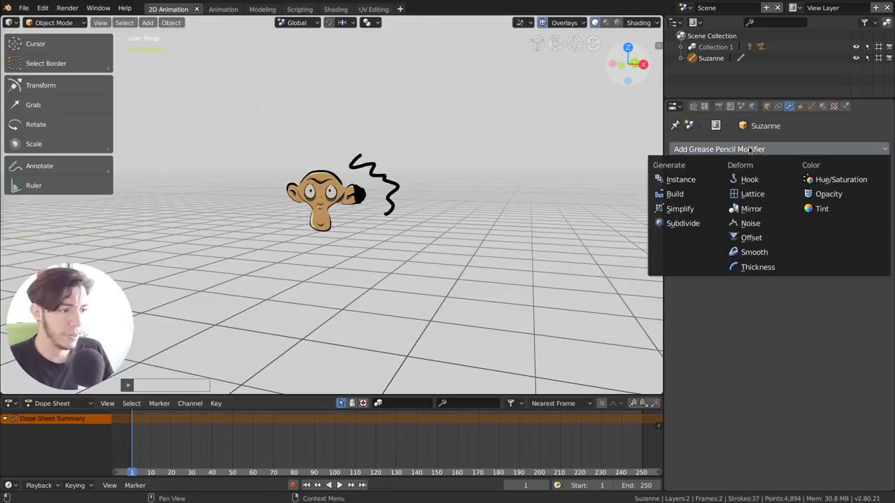
pyautogui.click(694, 179)
pyautogui.click(882, 219)
pyautogui.click(882, 219)
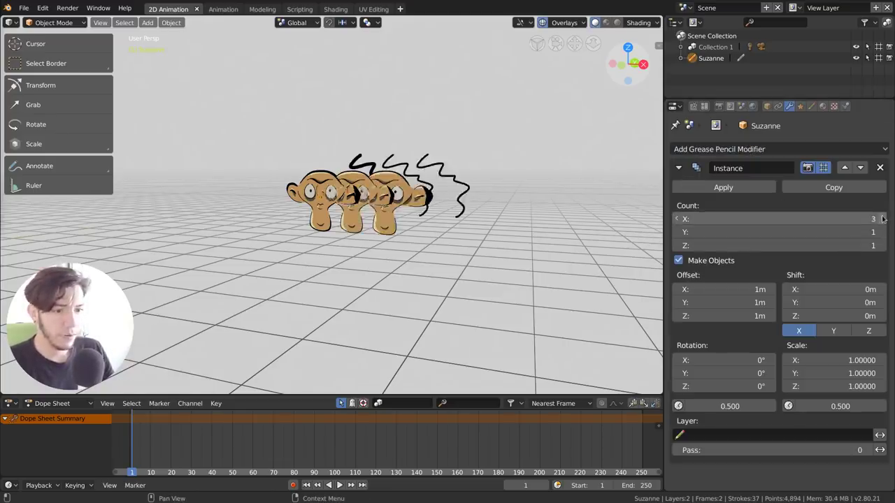
pyautogui.click(883, 219)
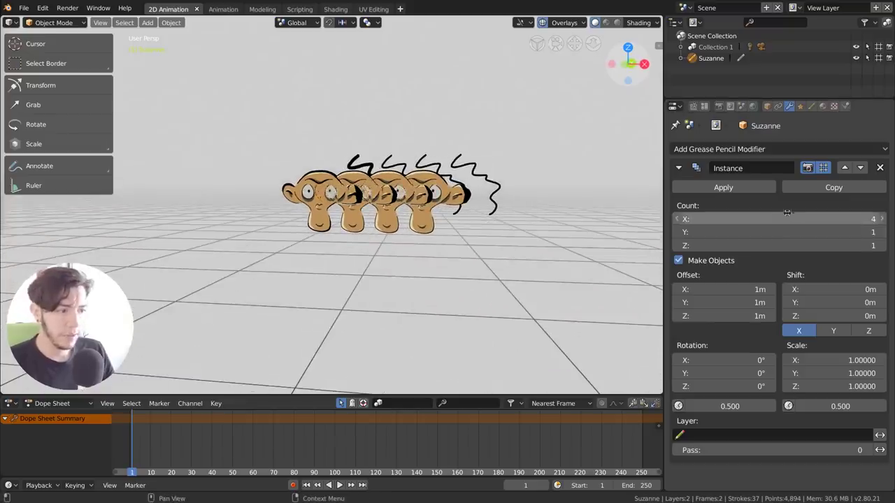
pyautogui.moveTo(839, 361); pyautogui.dragTo(818, 361)
pyautogui.click(880, 168)
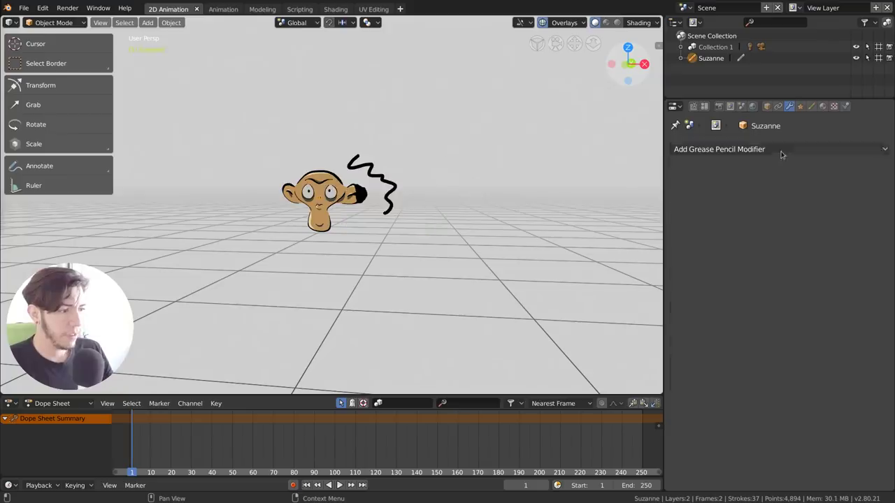
# - Try a Build modifier on Suzanne by playing the animation twice, and remove the modifier
pyautogui.click(781, 150)
pyautogui.click(694, 195)
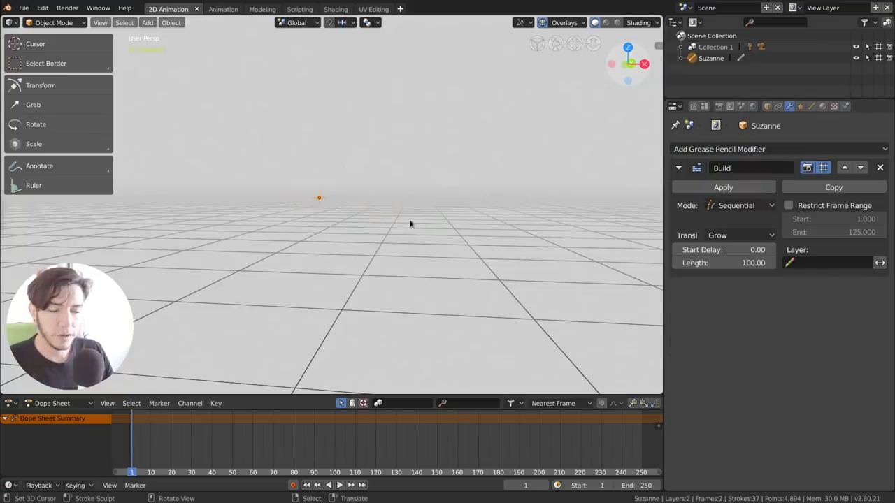
pyautogui.moveTo(410, 224); pyautogui.dragTo(319, 243, button='middle')
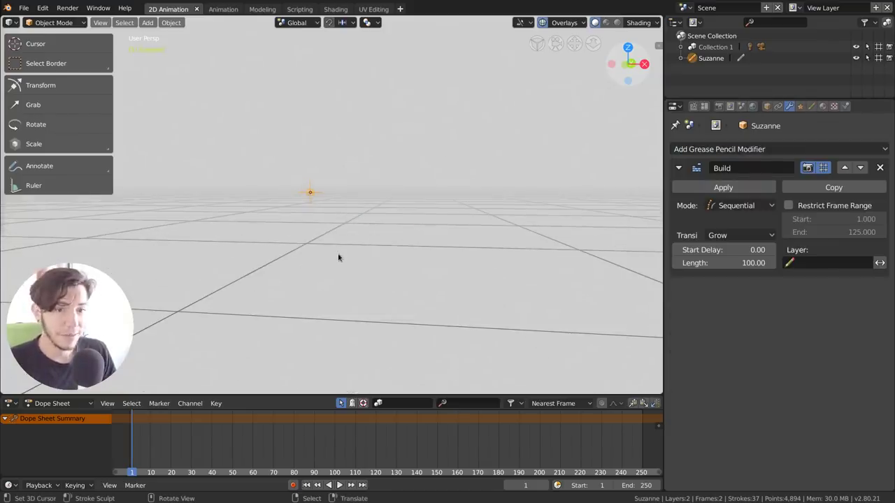
pyautogui.press('space')
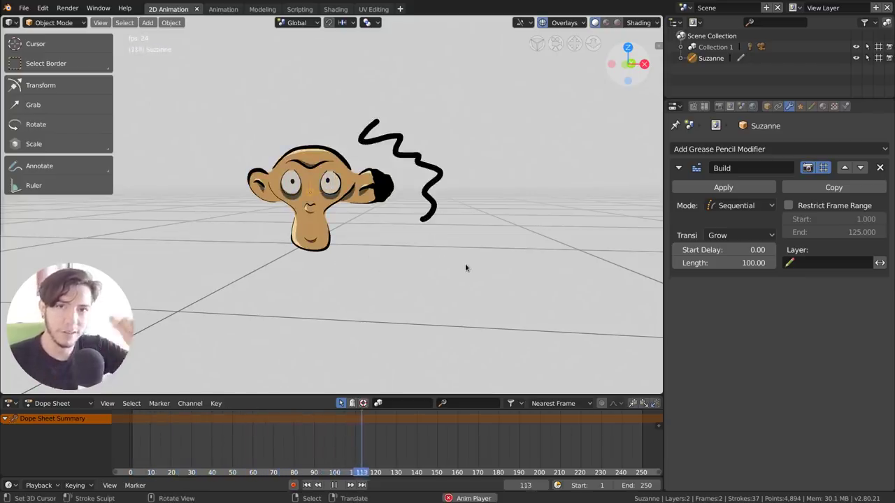
pyautogui.press('Escape')
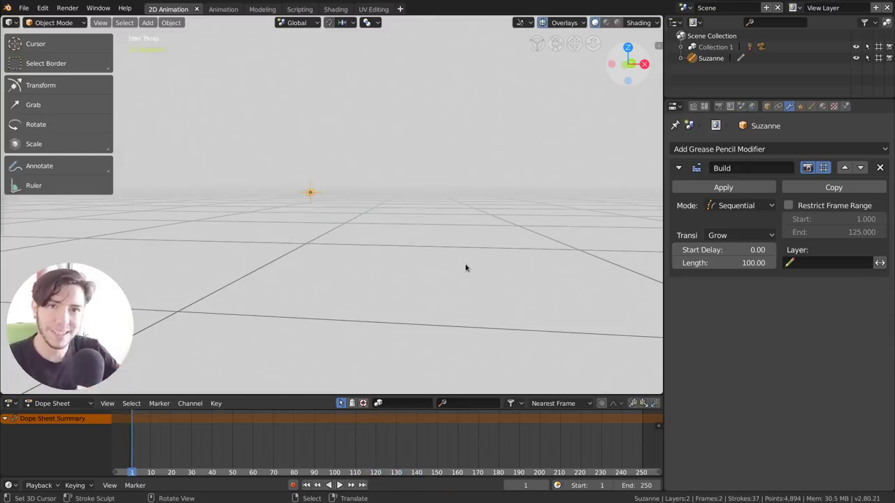
pyautogui.press('space')
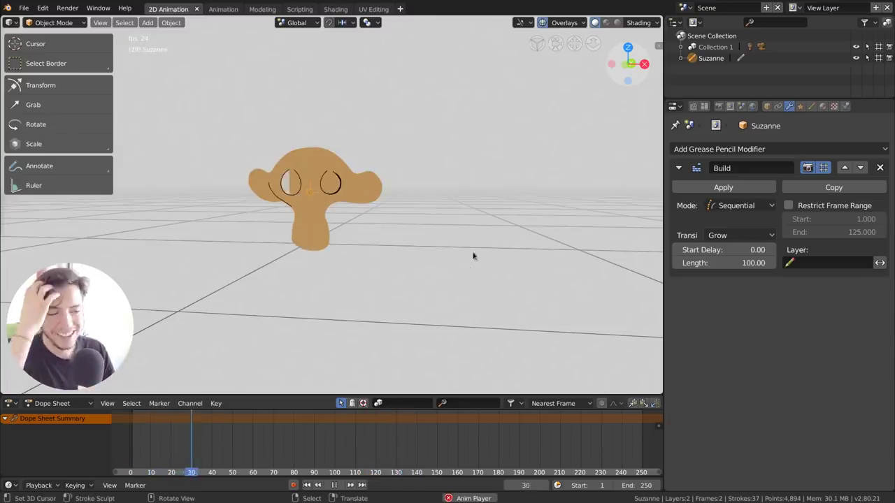
pyautogui.press('Escape')
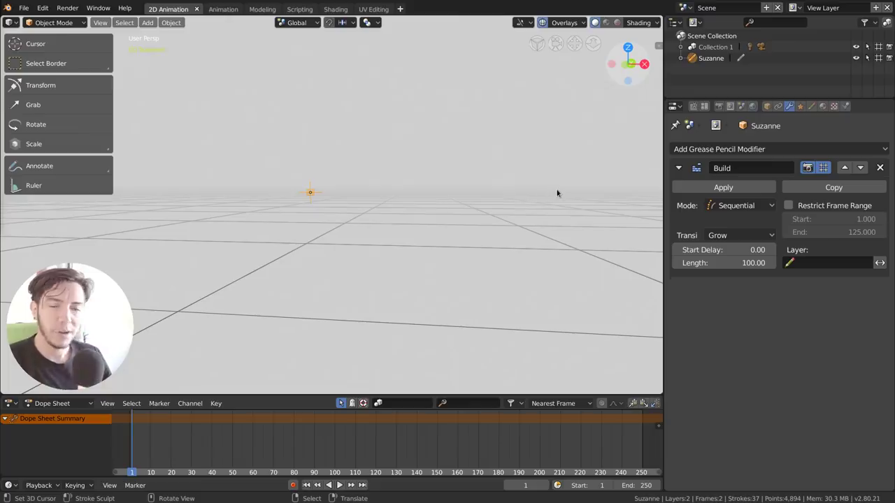
pyautogui.click(879, 168)
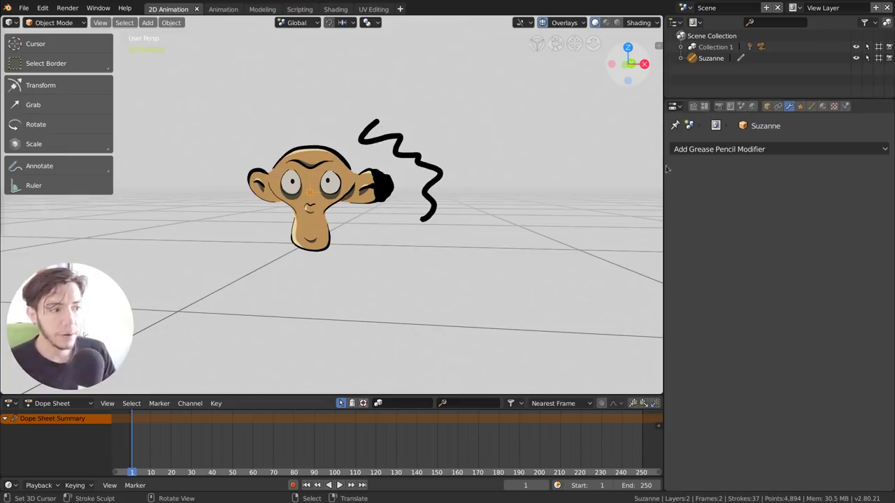
# - Try a Hue/Saturation modifier on Suzanne and remove it
pyautogui.click(755, 149)
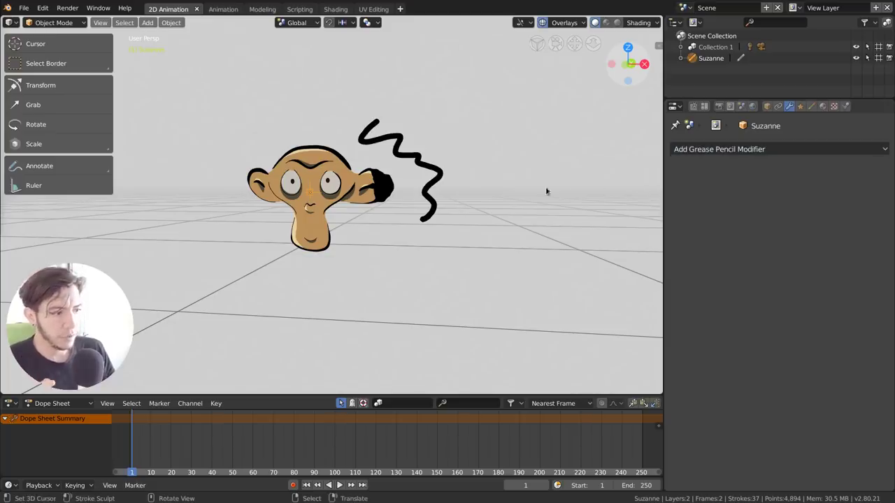
pyautogui.click(769, 149)
pyautogui.click(865, 179)
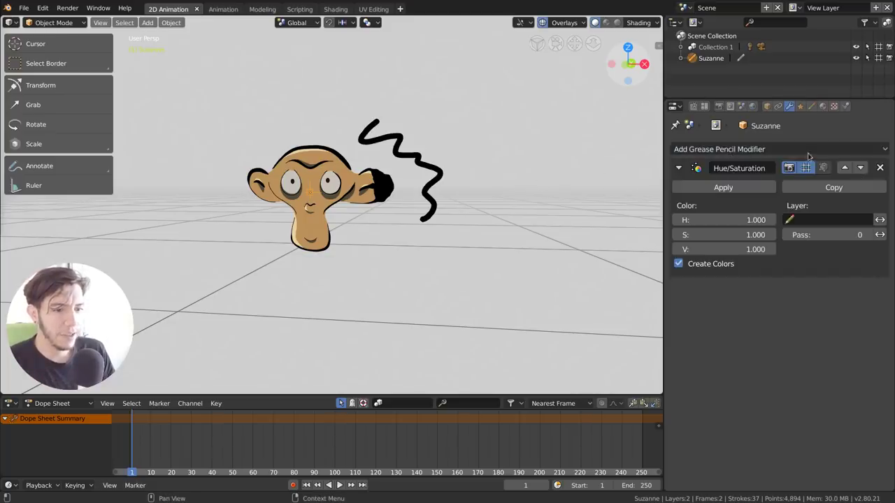
pyautogui.click(886, 170)
# - Try a Tint modifier on Suzanne with a pure red colour and an adjusted factor, and remove it
pyautogui.click(855, 153)
pyautogui.click(852, 201)
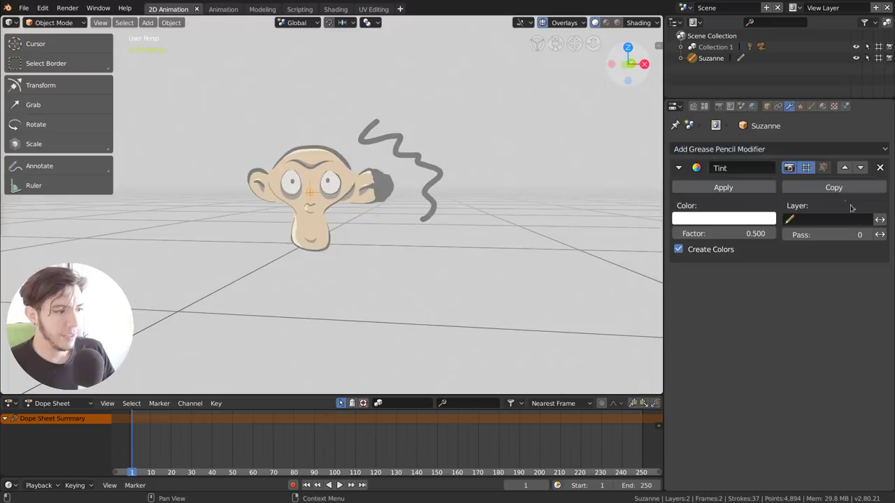
pyautogui.click(743, 220)
pyautogui.moveTo(719, 122); pyautogui.dragTo(706, 137)
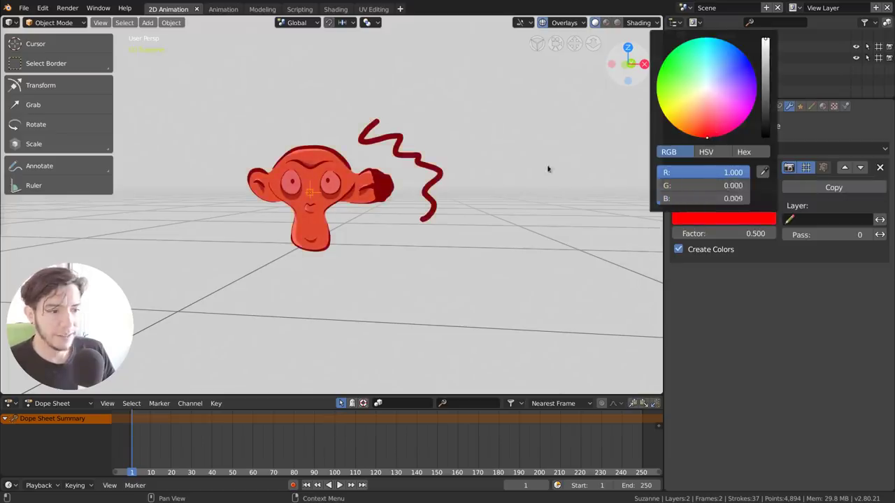
pyautogui.moveTo(750, 233)
pyautogui.mouseDown()
pyautogui.moveTo(764, 234)
pyautogui.moveTo(729, 237)
pyautogui.mouseUp()
pyautogui.click(880, 168)
# - Add a Mirror modifier on the X axis to Suzanne and move its strokes sideways away from the origin in Edit Mode
pyautogui.click(759, 149)
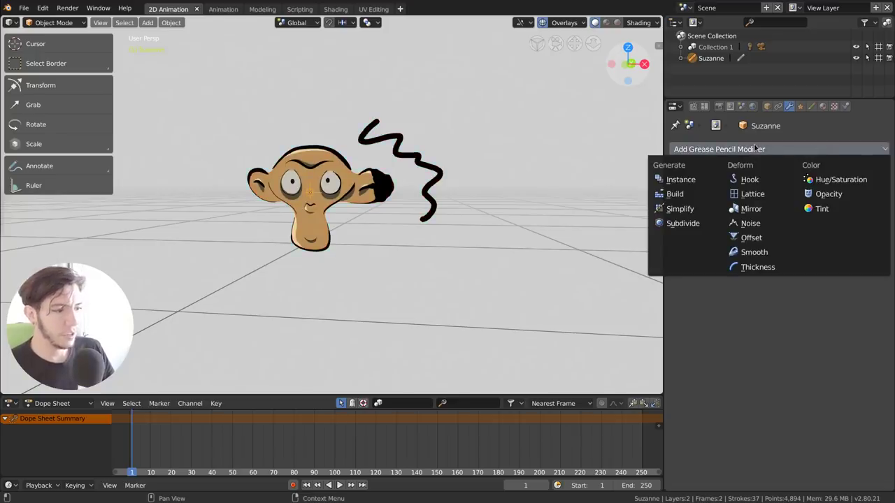
pyautogui.click(755, 213)
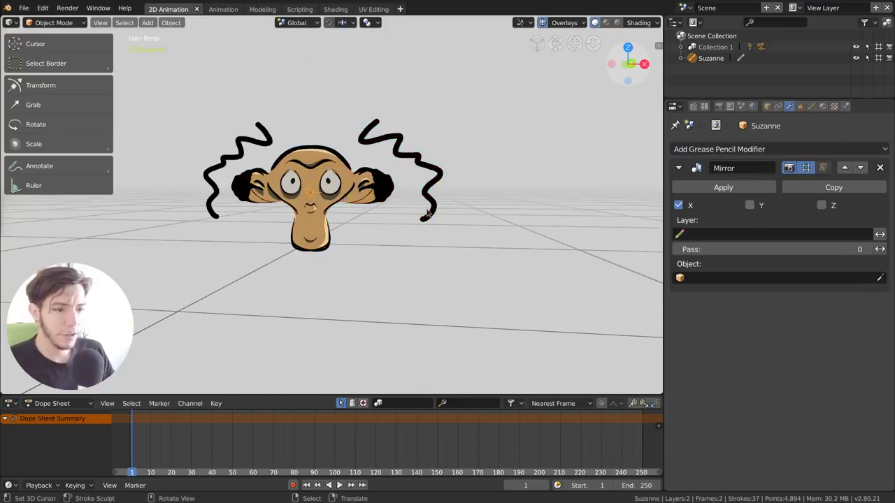
pyautogui.press('Tab')
pyautogui.press('g')
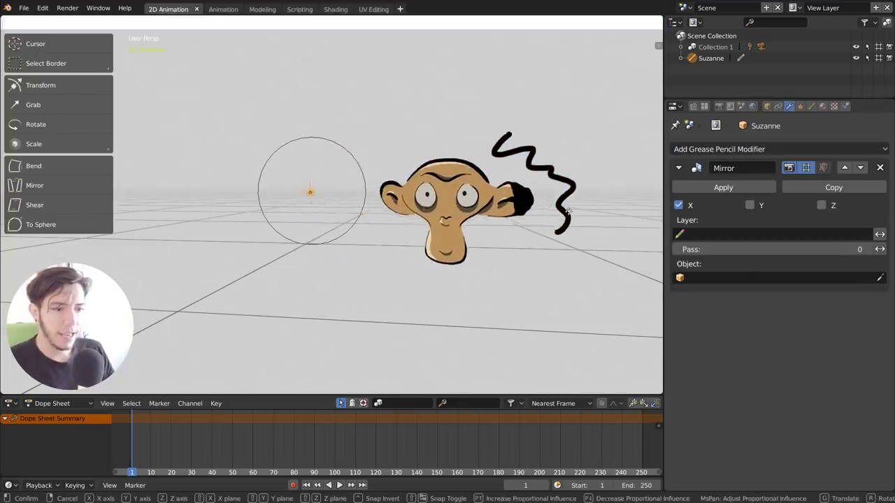
pyautogui.click(538, 198)
pyautogui.press('Tab')
pyautogui.press('KP_1')
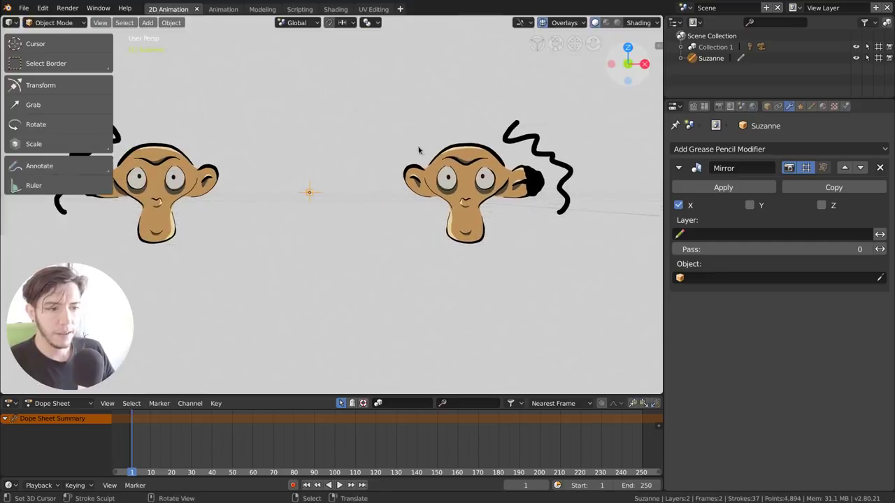
pyautogui.scroll(-3, 413, 181)
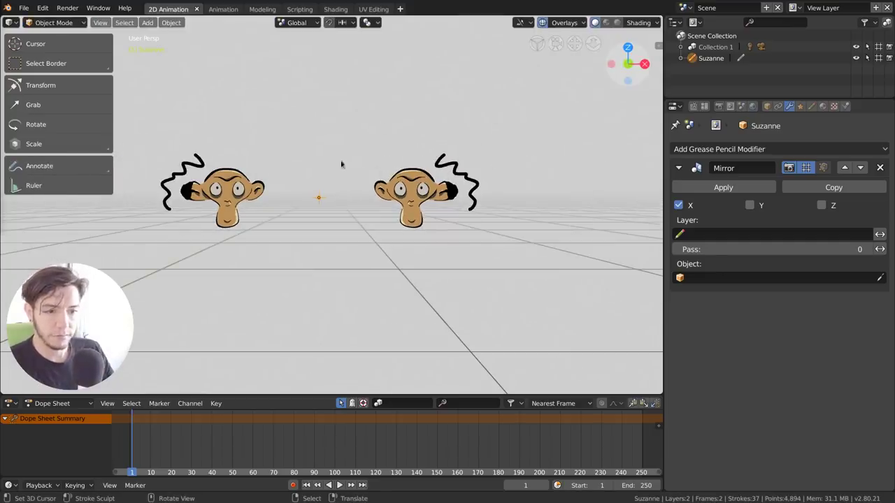
# - Move Suzanne's strokes down and closer to the mirror axis in Edit Mode, so the two ears meet
pyautogui.press('Tab')
pyautogui.press('g')
pyautogui.click(453, 210)
pyautogui.press('Tab')
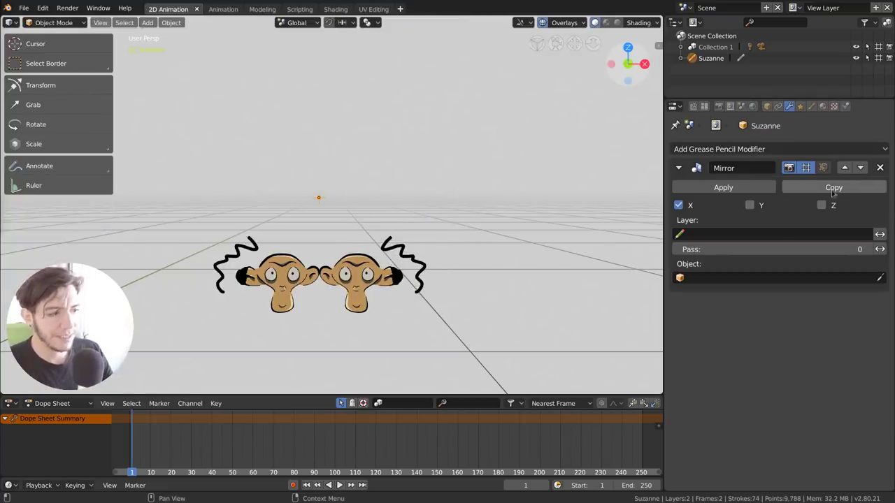
# - Try the Y and Z axes of the Mirror modifier on Suzanne, and remove the modifier
pyautogui.click(750, 205)
pyautogui.click(749, 205)
pyautogui.click(822, 205)
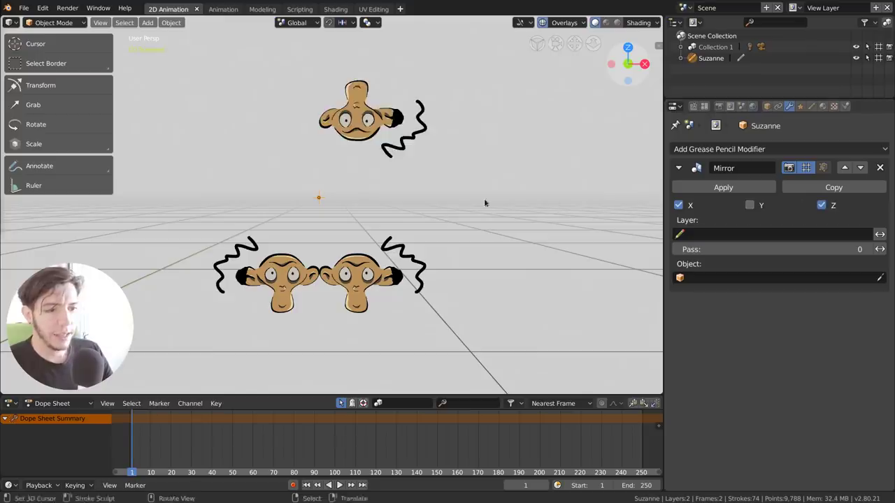
pyautogui.moveTo(484, 199); pyautogui.dragTo(350, 219, button='middle')
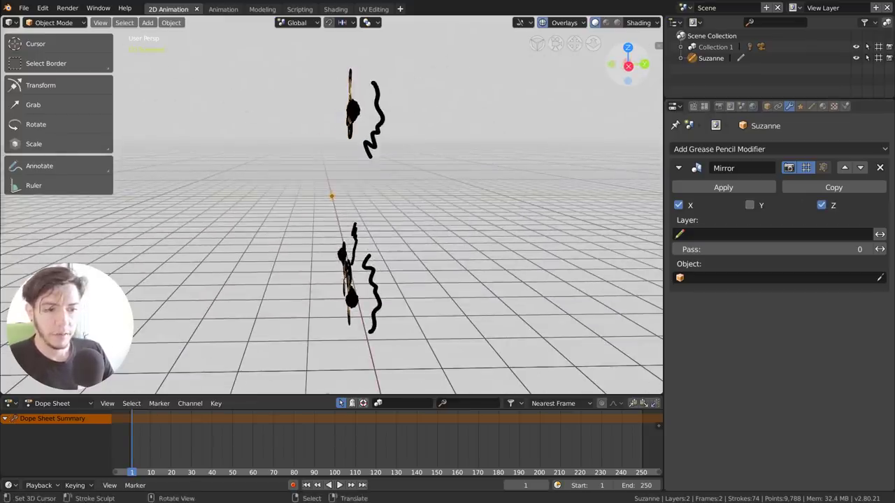
pyautogui.click(880, 168)
# - Show Suzanne's visual effects settings and open the list of effects that can be added
pyautogui.click(832, 150)
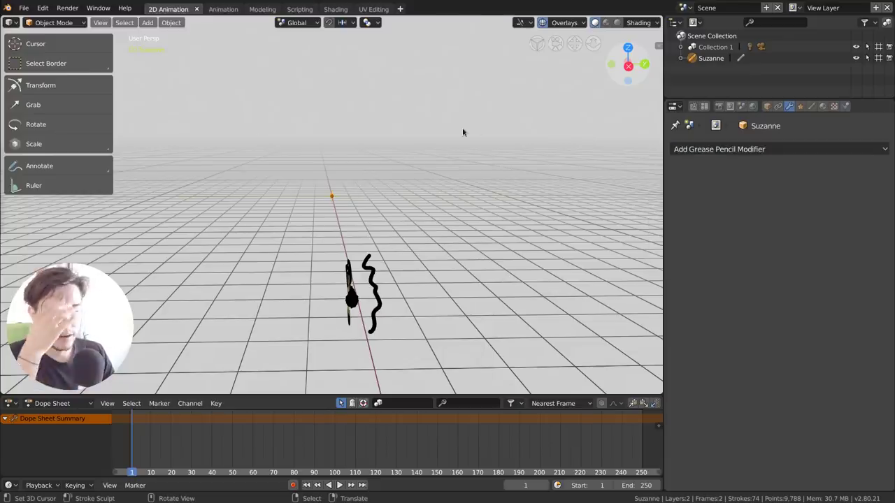
pyautogui.moveTo(374, 204)
pyautogui.mouseDown(button='middle')
pyautogui.moveTo(453, 196)
pyautogui.moveTo(324, 237)
pyautogui.mouseUp(button='middle')
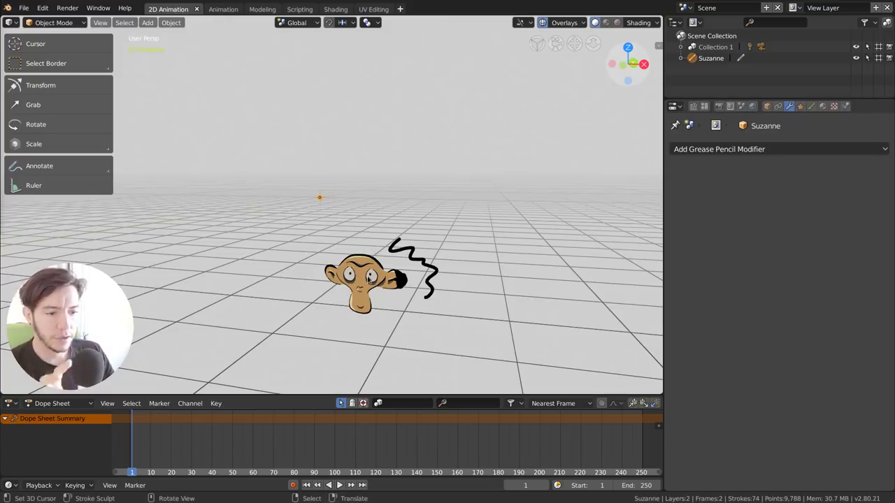
pyautogui.click(801, 106)
pyautogui.click(727, 149)
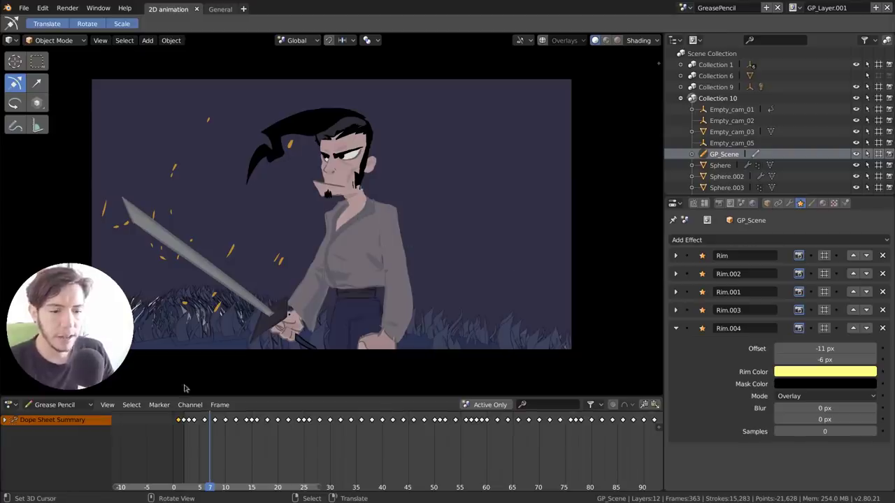
# - Scrub the swordsman scene to frame 5 and play its grease pencil animation
pyautogui.moveTo(204, 438)
pyautogui.mouseDown()
pyautogui.moveTo(428, 449)
pyautogui.moveTo(201, 452)
pyautogui.mouseUp()
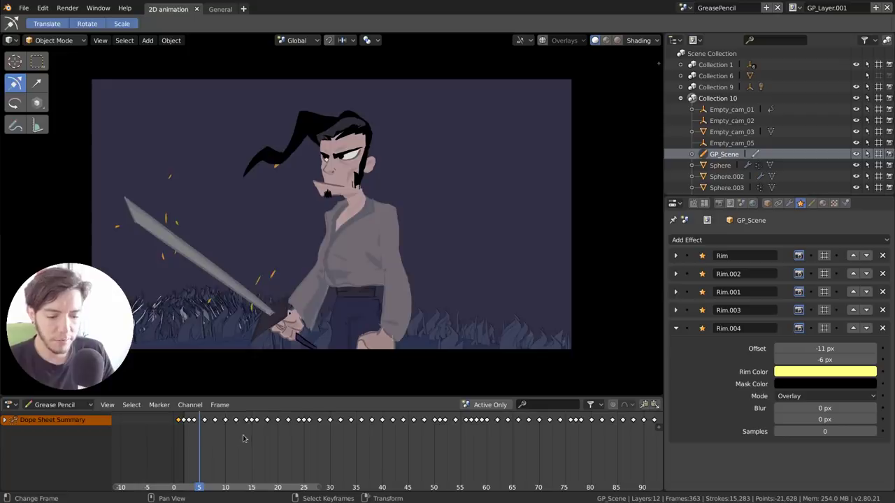
pyautogui.press('space')
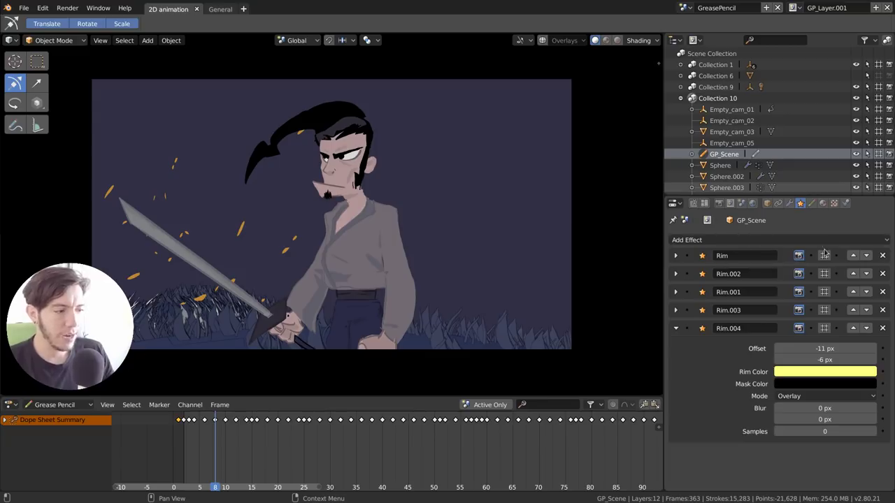
# - Enable all five Rim effects of the swordsman in the viewport, and switch the first Rim off and on again
pyautogui.moveTo(825, 257); pyautogui.dragTo(825, 329)
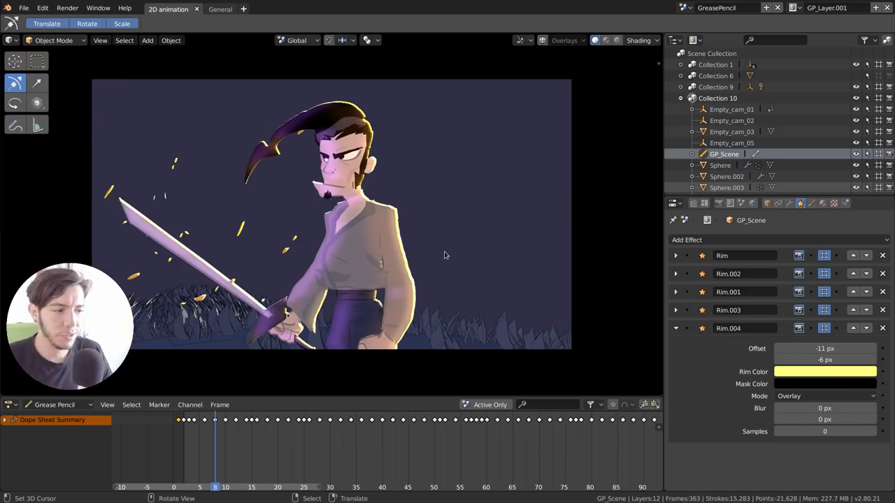
pyautogui.click(825, 256)
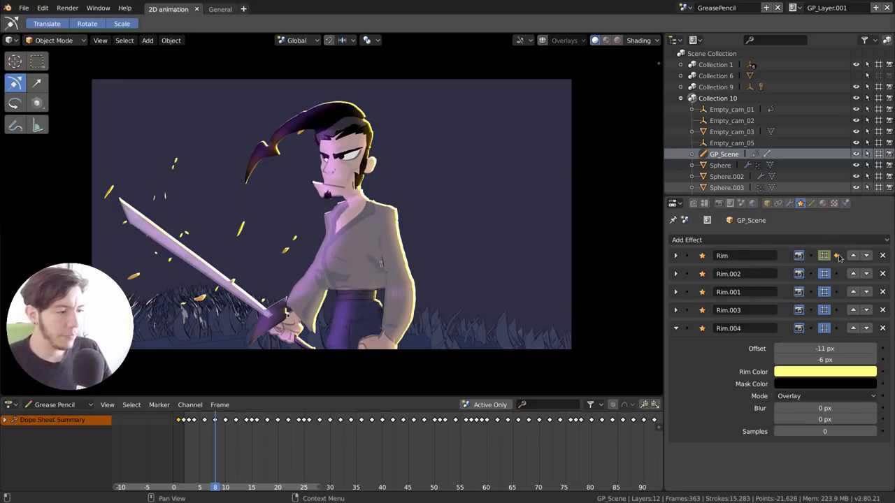
pyautogui.click(794, 241)
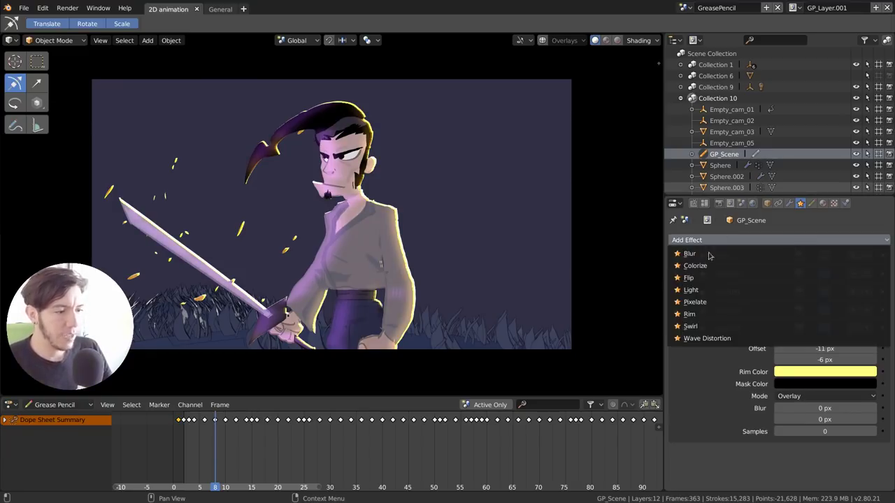
pyautogui.click(823, 254)
# - Try a Flip effect on the swordsman, toggle its viewport display, and remove the effect
pyautogui.click(762, 240)
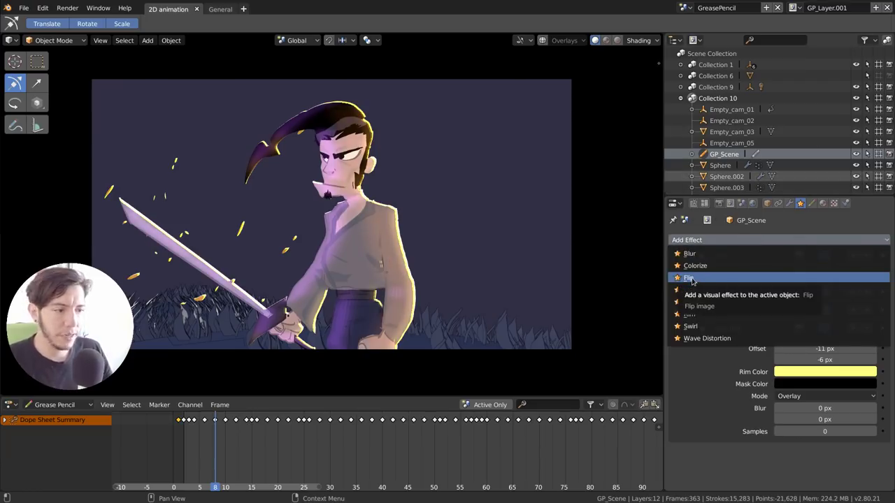
pyautogui.click(690, 278)
pyautogui.click(825, 455)
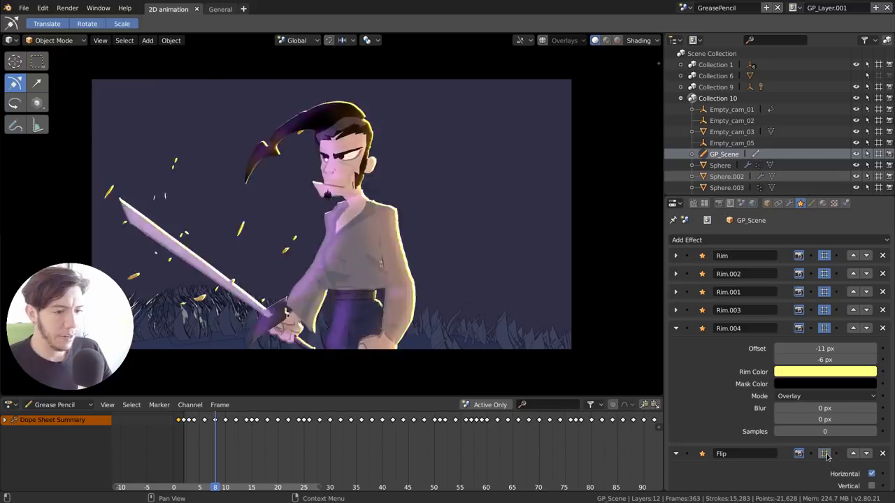
pyautogui.click(825, 454)
pyautogui.click(825, 455)
pyautogui.click(884, 454)
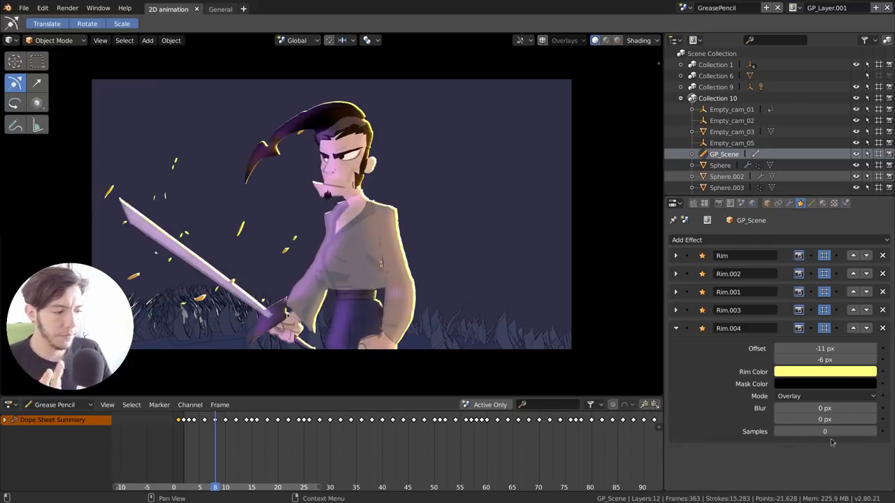
# - Add a Pixelate effect to the swordsman with a size of 68 by 25 px and without display lines
pyautogui.click(790, 241)
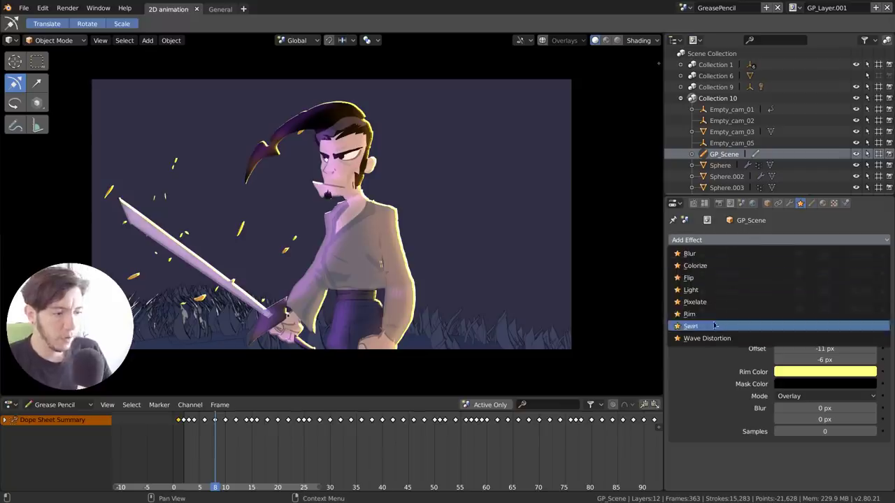
pyautogui.click(702, 305)
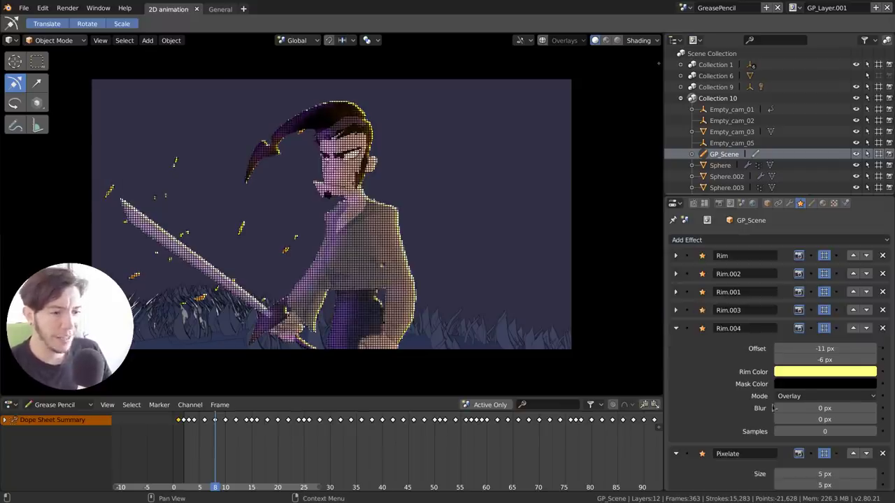
pyautogui.moveTo(825, 474); pyautogui.dragTo(867, 485)
pyautogui.scroll(-2, 807, 479)
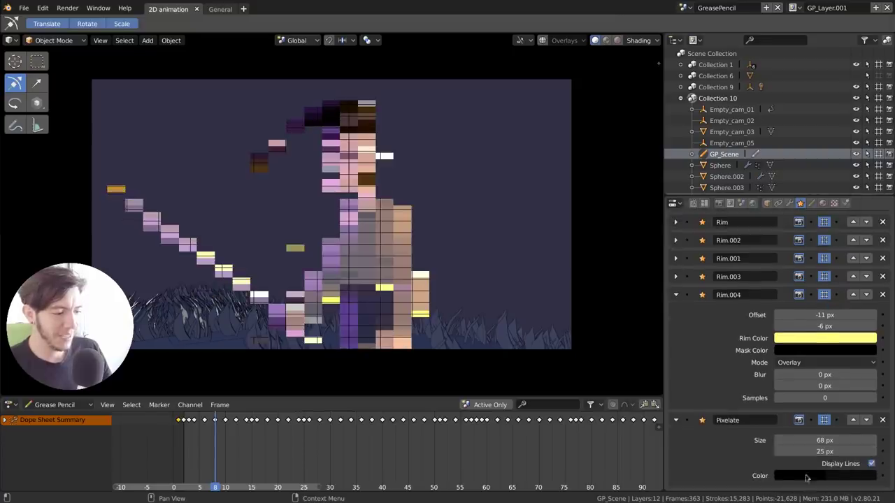
pyautogui.click(871, 463)
# - Inspect the pixelated swordsman up close, return to the camera view and remove the Pixelate effect
pyautogui.scroll(1, 415, 226)
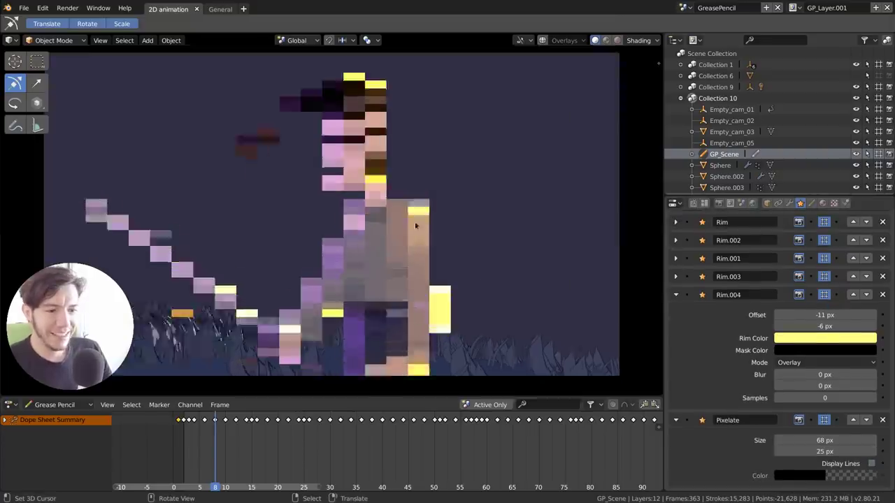
pyautogui.scroll(1, 415, 225)
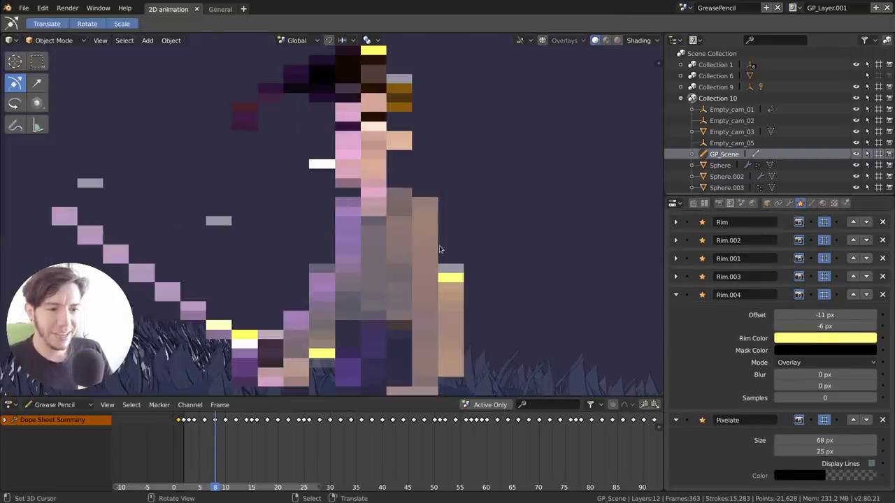
pyautogui.scroll(-2, 441, 248)
pyautogui.moveTo(441, 249)
pyautogui.mouseDown(button='middle')
pyautogui.moveTo(473, 274)
pyautogui.moveTo(536, 251)
pyautogui.moveTo(482, 248)
pyautogui.moveTo(442, 260)
pyautogui.mouseUp(button='middle')
pyautogui.press('KP_0')
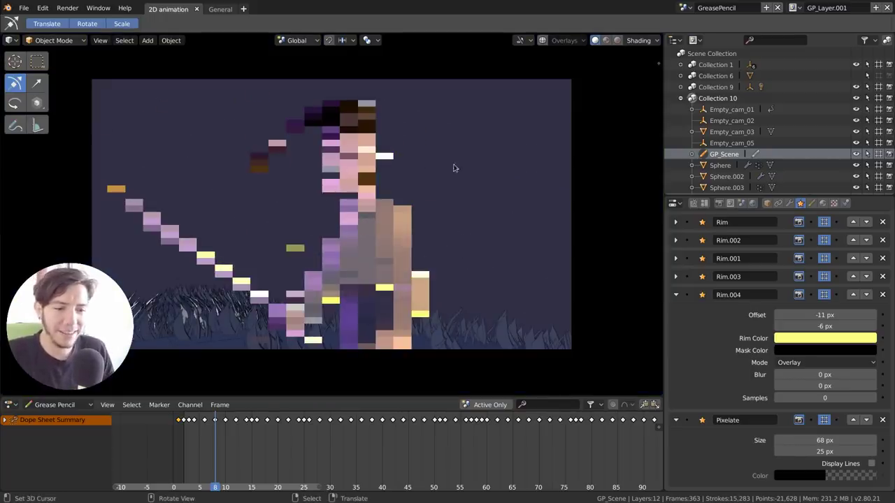
pyautogui.click(882, 420)
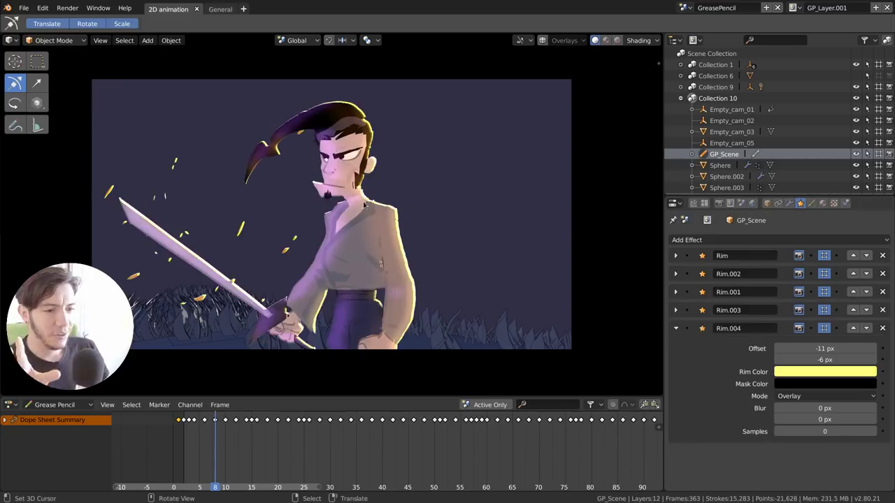
# - Turn on the viewport overlays and try the grease pencil Onion Skin and Fade 3D Objects options, leaving both off
pyautogui.click(544, 42)
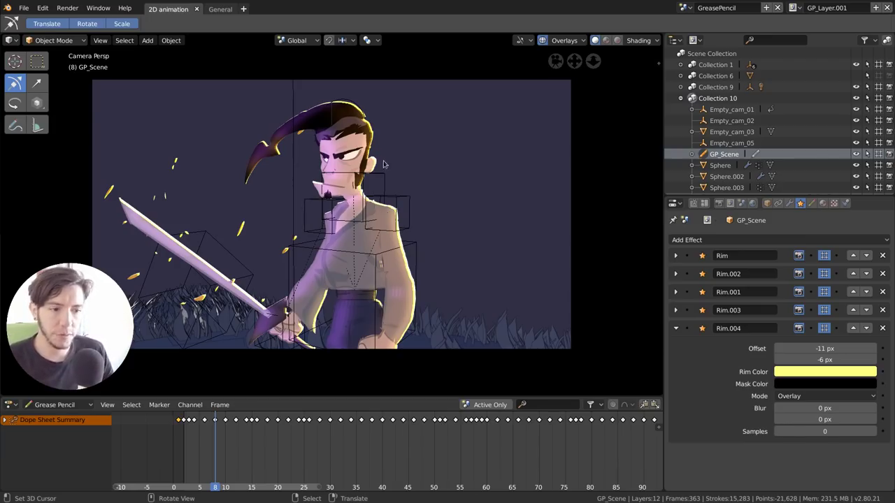
pyautogui.click(565, 40)
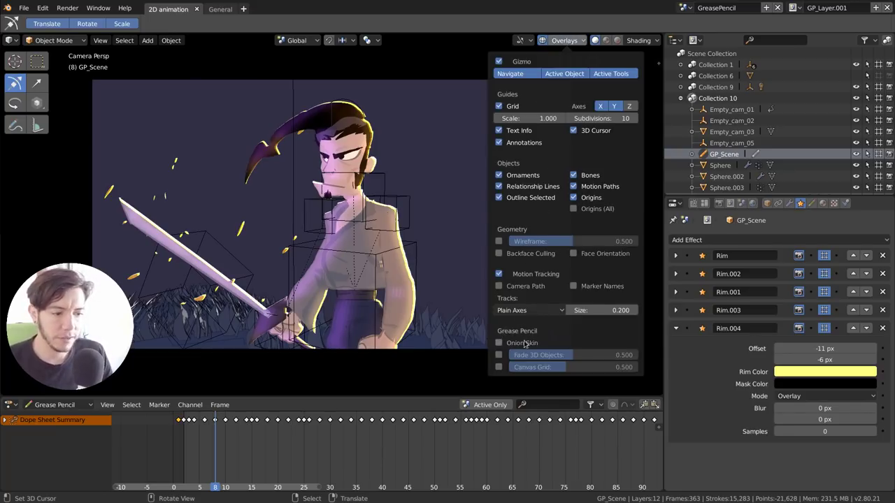
pyautogui.click(499, 344)
pyautogui.click(499, 344)
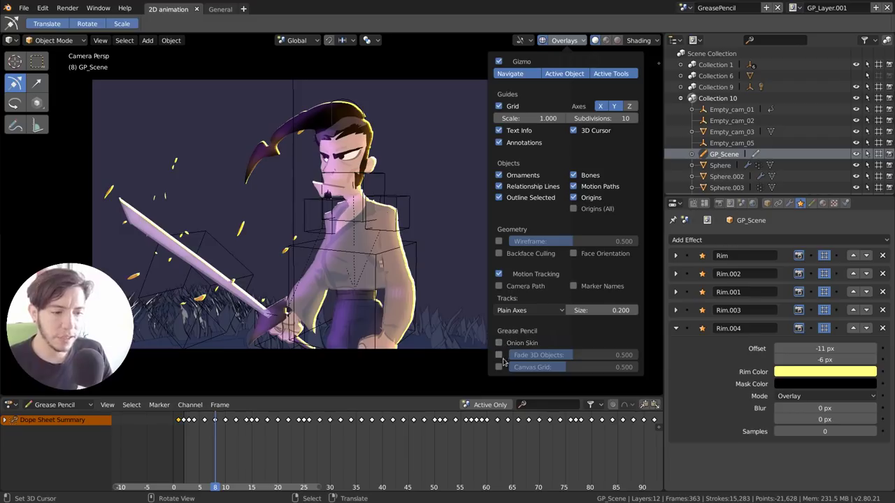
pyautogui.click(499, 355)
pyautogui.click(499, 355)
# - Try the Canvas Grid overlay in the swordsman scene at a lower opacity, and turn it off
pyautogui.click(499, 367)
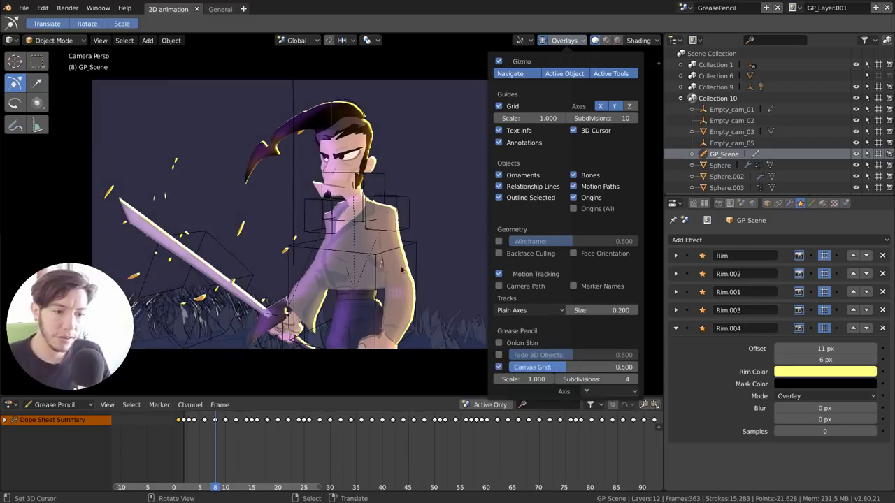
pyautogui.moveTo(562, 367); pyautogui.dragTo(537, 367)
pyautogui.click(499, 367)
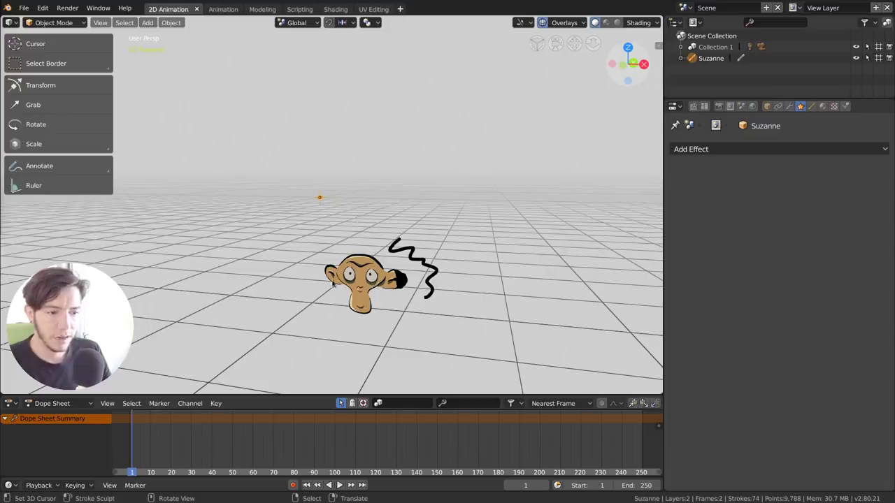
# - Move Suzanne's strokes up to the object's origin in Edit Mode and return to Object Mode
pyautogui.moveTo(374, 286)
pyautogui.mouseDown(button='middle')
pyautogui.moveTo(390, 294)
pyautogui.moveTo(392, 319)
pyautogui.mouseUp(button='middle')
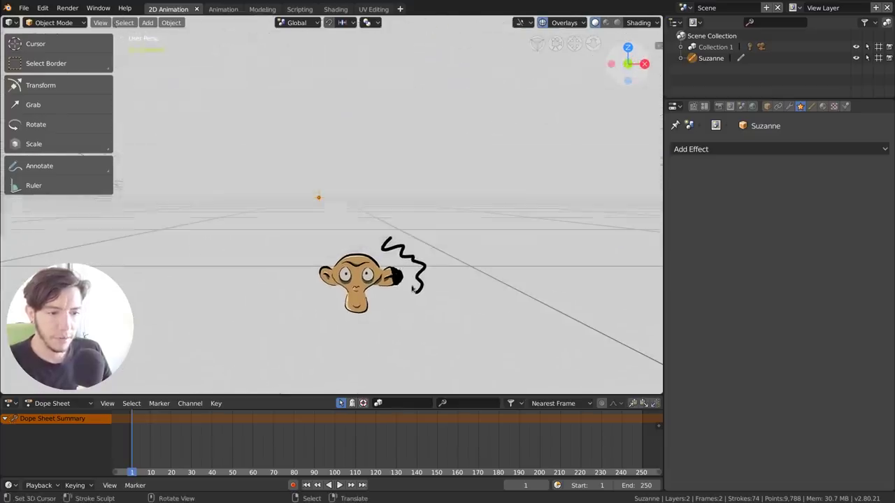
pyautogui.press('Tab')
pyautogui.press('g')
pyautogui.click(398, 192)
pyautogui.press('Tab')
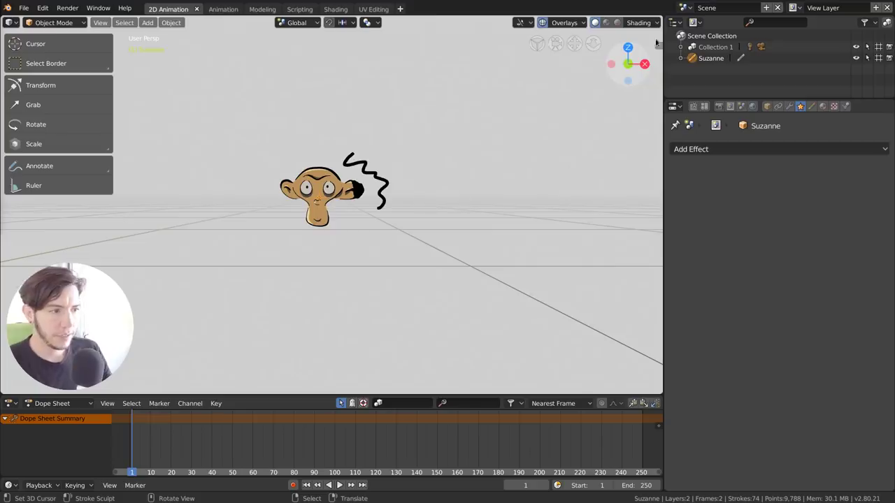
# - Turn on the Canvas Grid overlay for Suzanne with opacity 0.288, scale 1.600 and 11 subdivisions
pyautogui.click(565, 23)
pyautogui.click(498, 314)
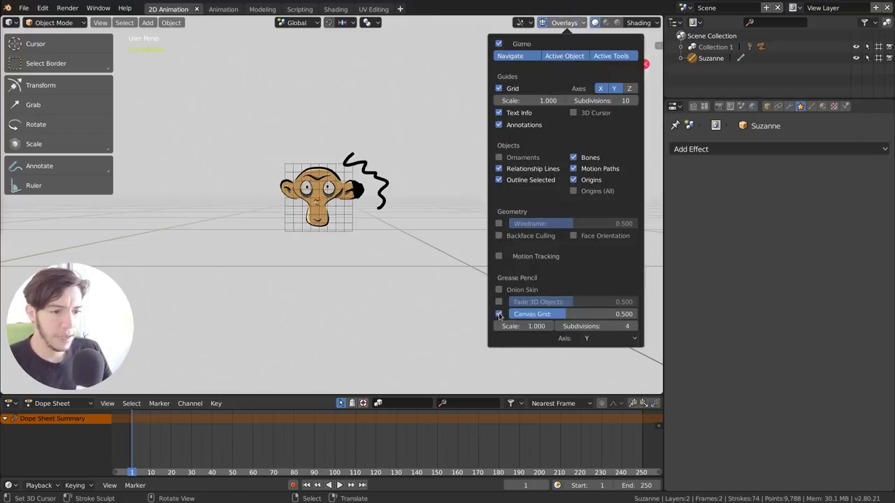
pyautogui.moveTo(581, 313); pyautogui.dragTo(622, 327)
pyautogui.moveTo(421, 207); pyautogui.dragTo(344, 216, button='middle')
pyautogui.scroll(3, 369, 210)
pyautogui.scroll(-3, 368, 209)
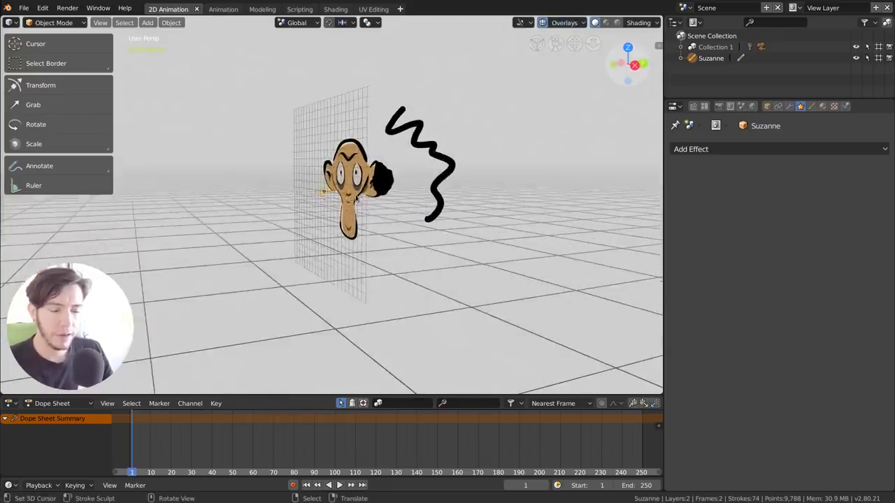
# - Duplicate the Suzanne drawing three times and place the copies around the original
pyautogui.scroll(-2, 368, 209)
pyautogui.hotkey('shift', 'd')
pyautogui.click(235, 165)
pyautogui.hotkey('shift', 'd')
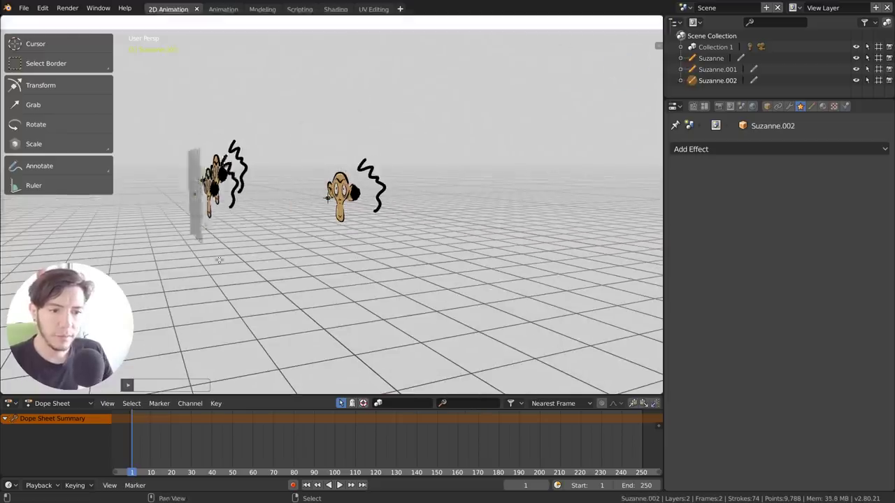
pyautogui.click(301, 261)
pyautogui.hotkey('shift', 'd')
pyautogui.click(328, 151)
# - Select the original Suzanne and the copy in the foreground in turn to compare where the canvas grid sits
pyautogui.rightClick(332, 208)
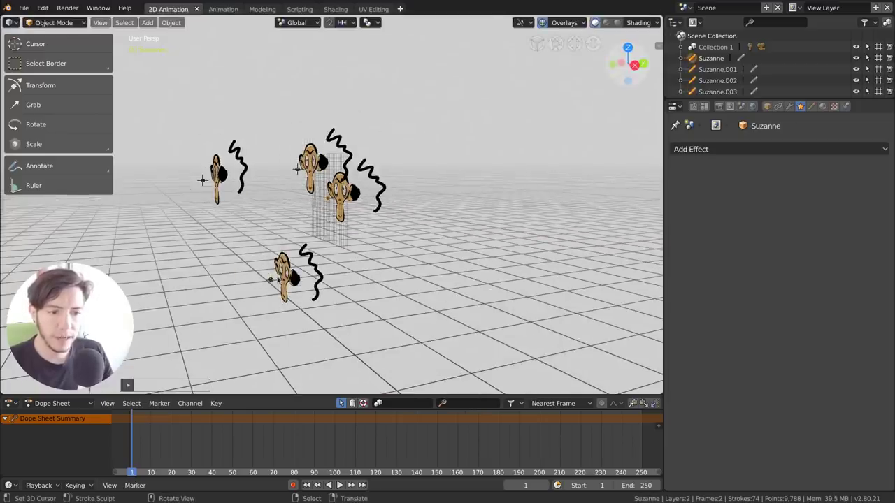
pyautogui.rightClick(278, 280)
pyautogui.moveTo(278, 280); pyautogui.dragTo(374, 142, button='middle')
pyautogui.scroll(5, 385, 294)
pyautogui.scroll(5, 310, 224)
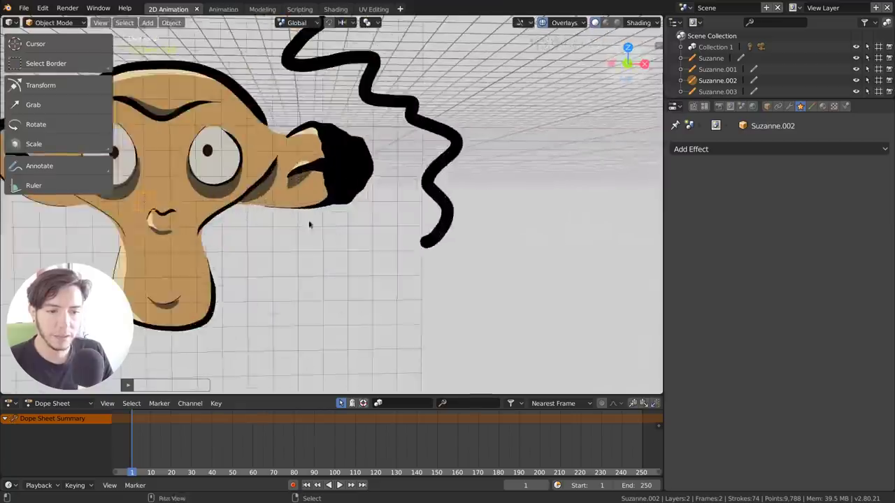
pyautogui.keyDown('shift'); pyautogui.moveTo(309, 225); pyautogui.dragTo(444, 231, button='middle'); pyautogui.keyUp('shift')
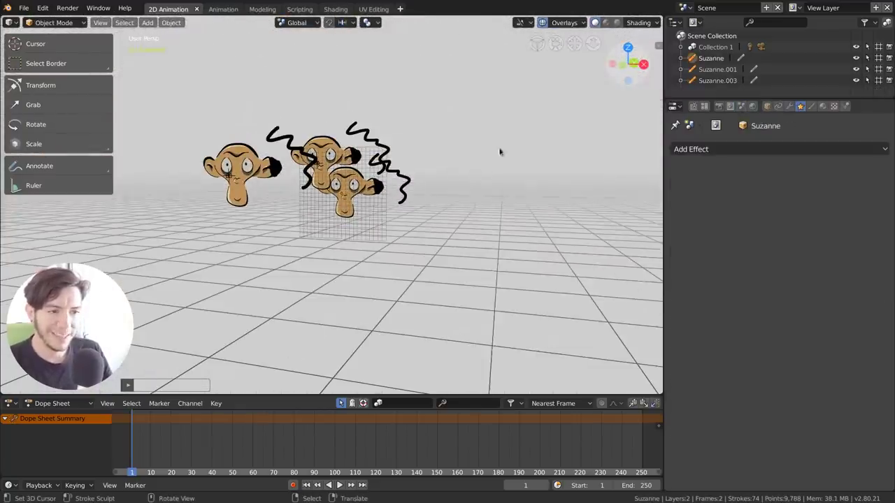
# - Turn off the Canvas Grid overlay in the Suzanne scene
pyautogui.click(578, 23)
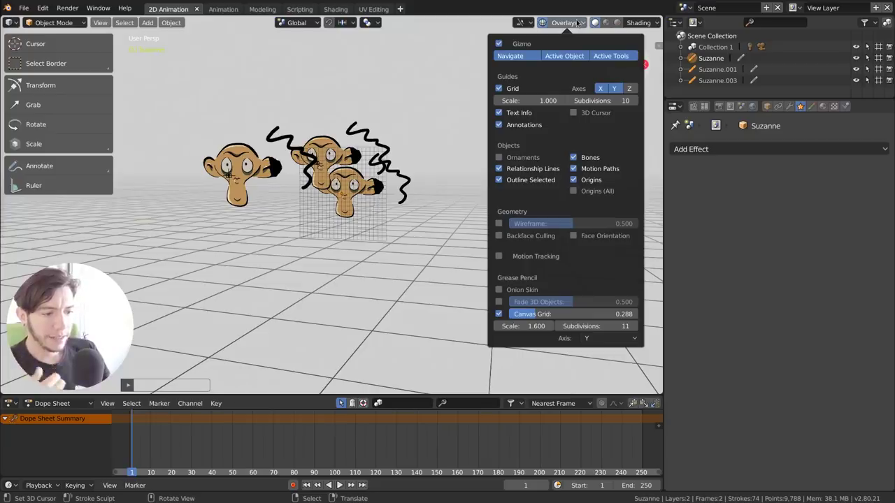
pyautogui.click(498, 314)
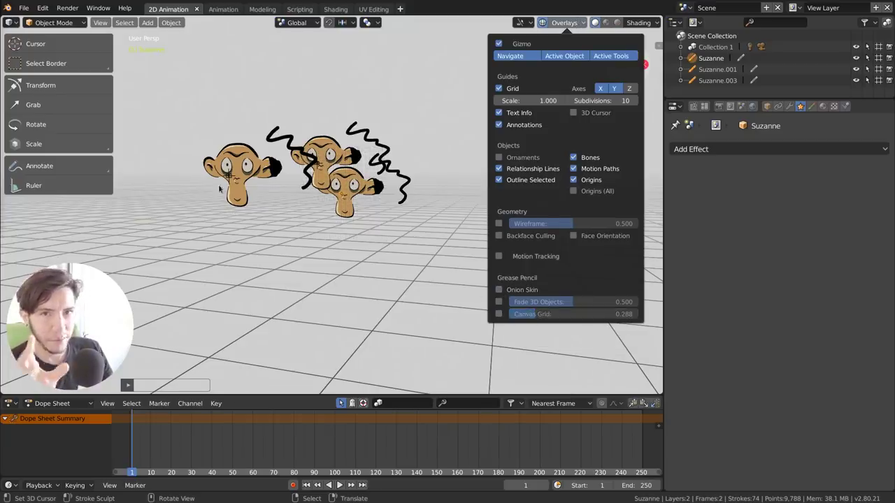
pyautogui.click(225, 162)
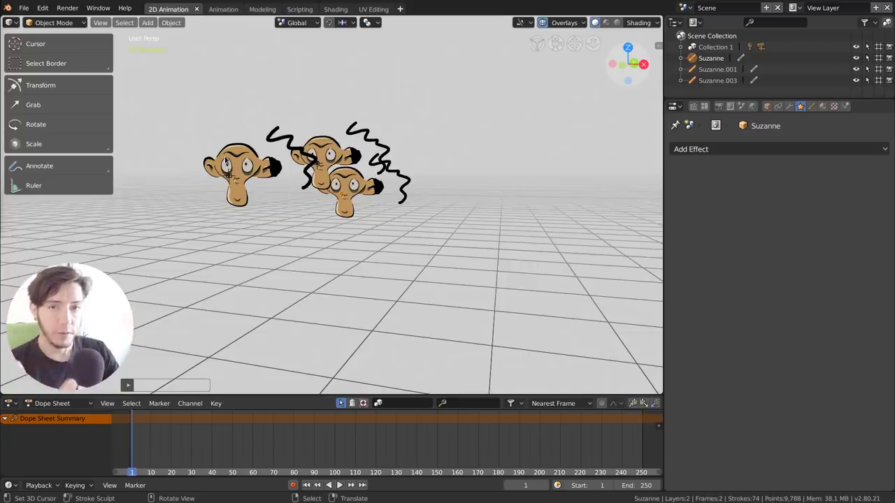
# - Delete the selected Suzanne drawing
pyautogui.press('KP_1')
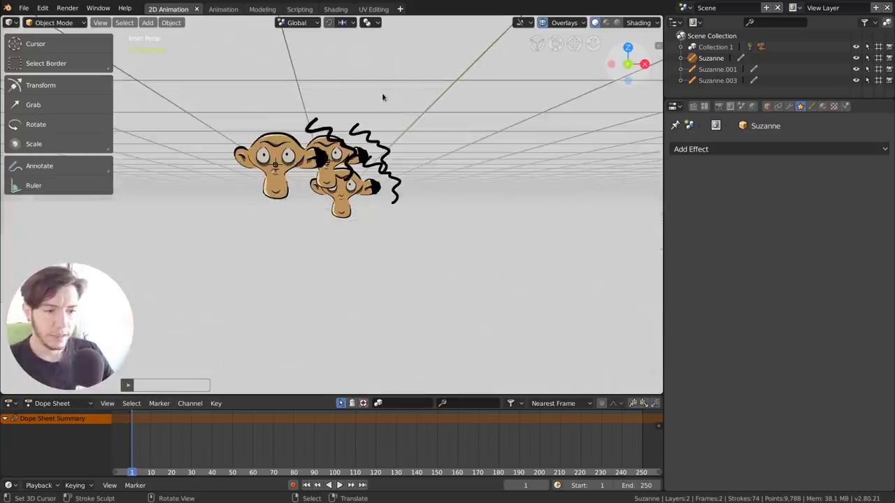
pyautogui.moveTo(361, 165); pyautogui.dragTo(381, 209, button='middle')
pyautogui.scroll(4, 394, 175)
pyautogui.press('x')
pyautogui.click(381, 208)
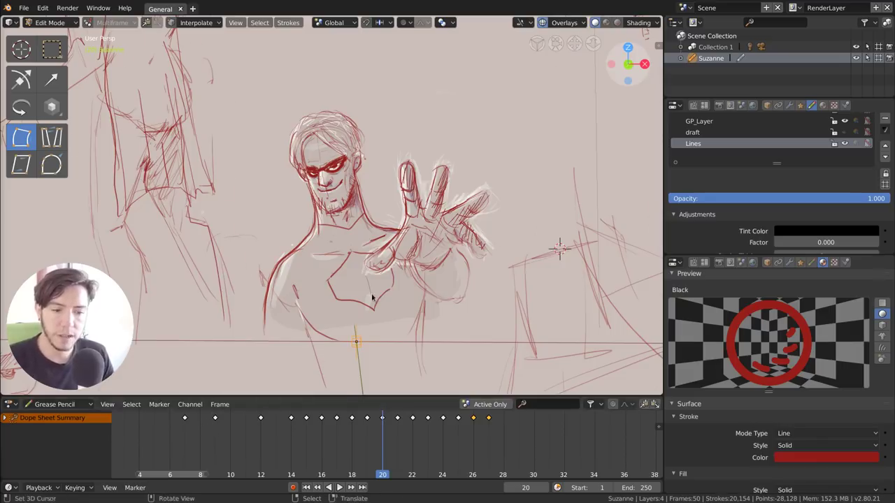
# - Return the superhero sketch to frame 1, play its animation up to frame 8 and examine the head drawing
pyautogui.scroll(-2, 257, 384)
pyautogui.hotkey('shift', 'Left')
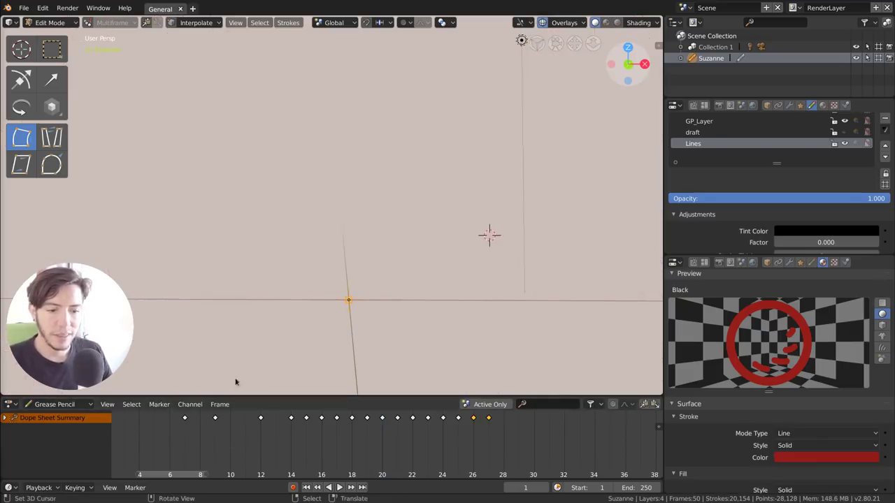
pyautogui.scroll(-4, 389, 326)
pyautogui.scroll(-2, 285, 446)
pyautogui.scroll(1, 207, 431)
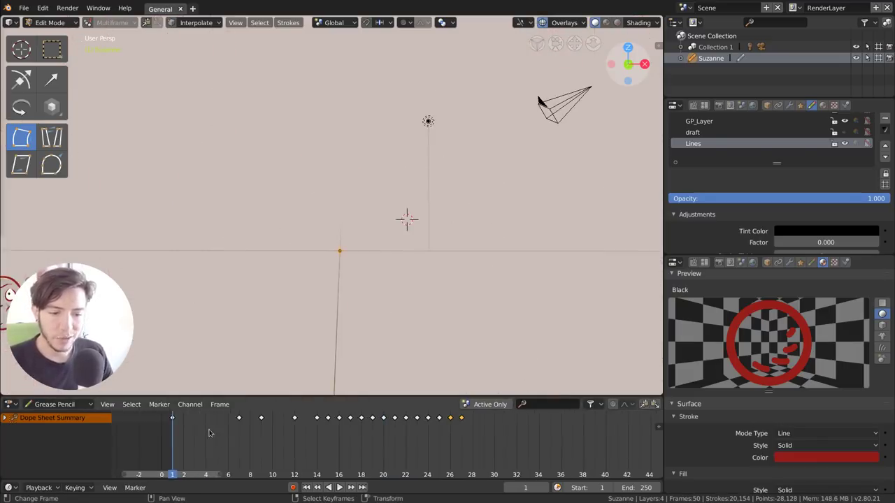
pyautogui.press('space')
pyautogui.press('space')
pyautogui.scroll(2, 244, 428)
pyautogui.scroll(10, 355, 202)
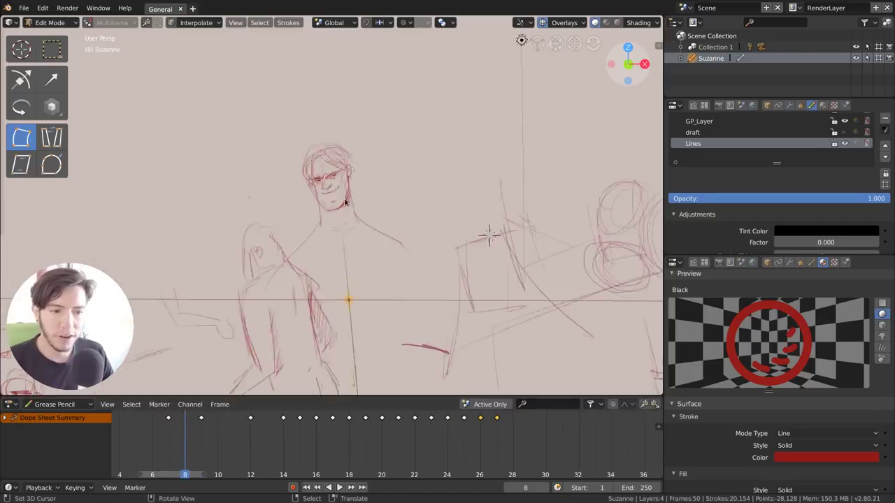
pyautogui.scroll(-3, 373, 187)
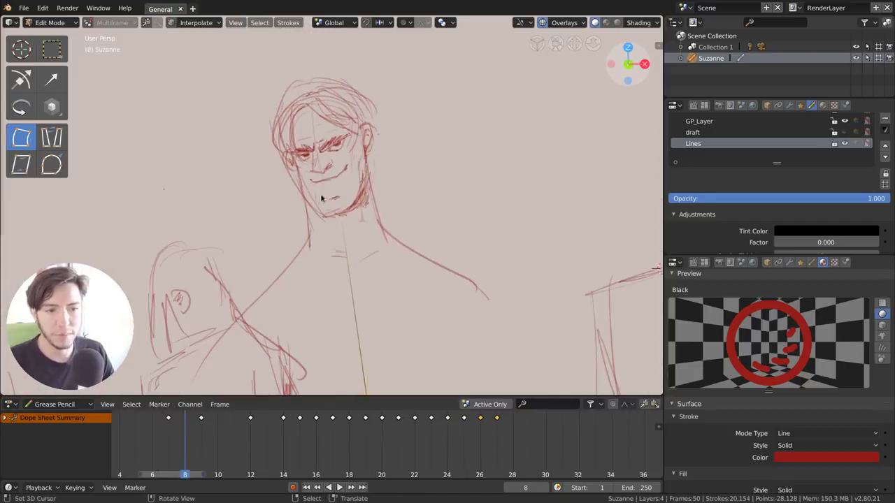
# - Play the superhero sketch animation onward, scrub back to replay it, stop at frame 24 and step back six frames to compare the drawings
pyautogui.press('space')
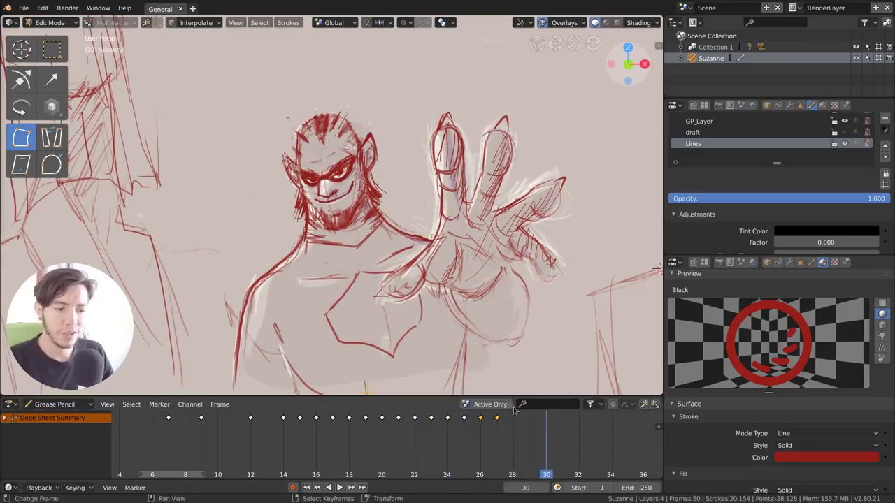
pyautogui.click(369, 438)
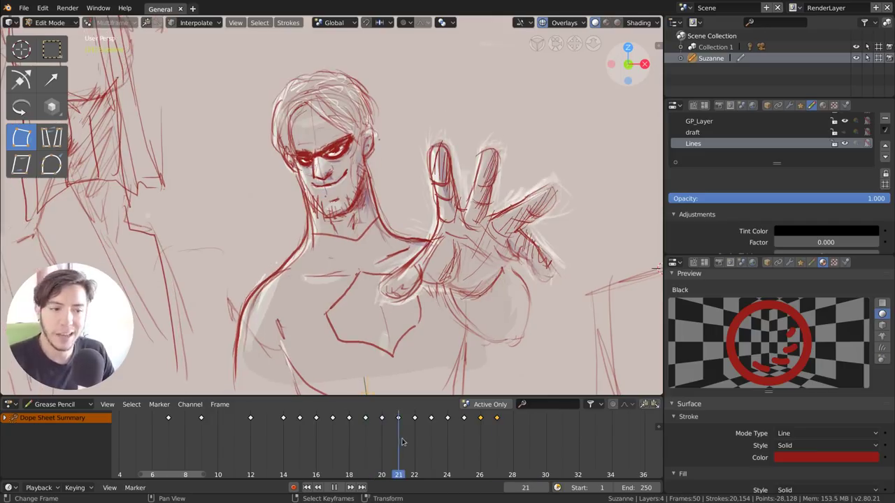
pyautogui.press('space')
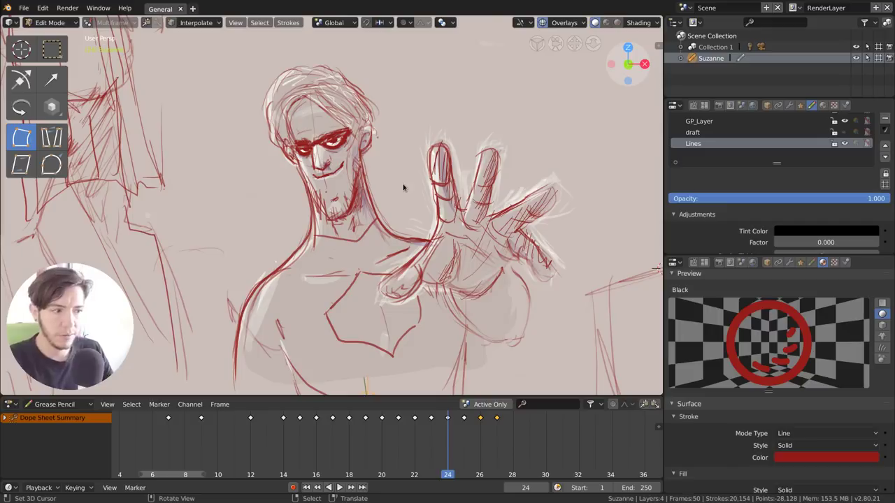
pyautogui.press('Left')
pyautogui.press('Left')
pyautogui.press('Left')
pyautogui.press('Left')
pyautogui.press('Left')
pyautogui.press('Left')
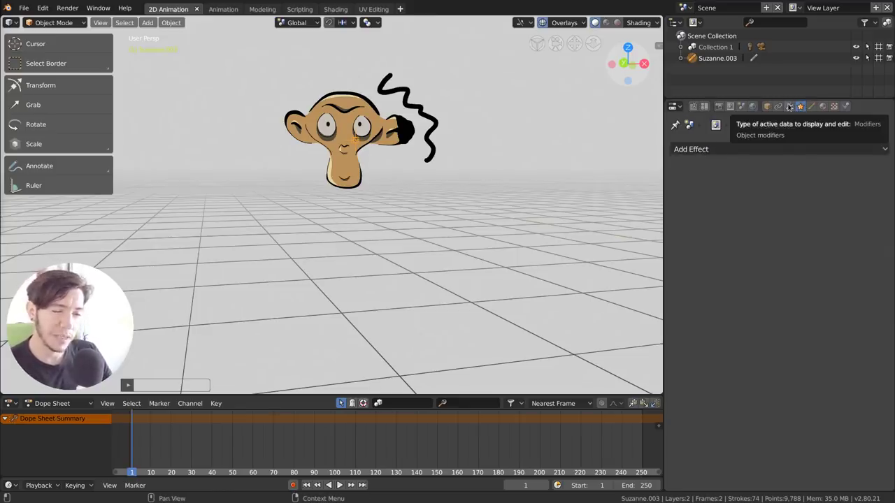
# - Show the Suzanne drawing's layers, hide and restore the Colors and Lines layers one at a time, and try the opacity setting
pyautogui.click(810, 107)
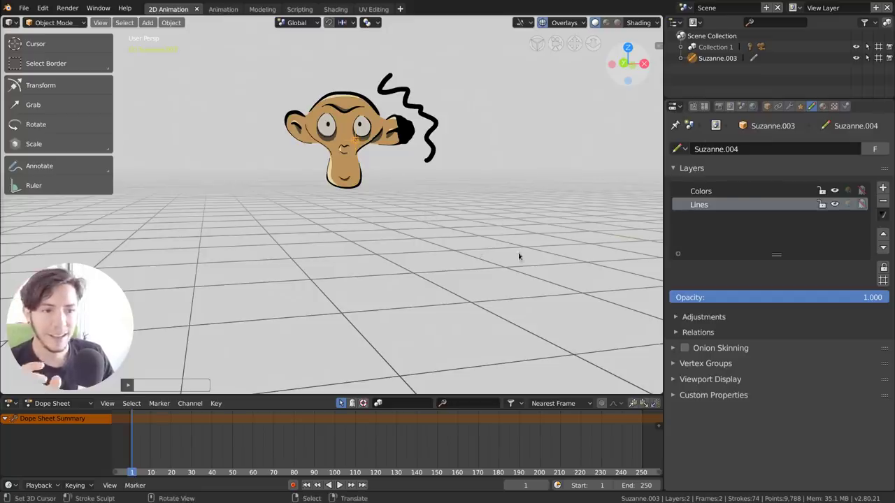
pyautogui.click(736, 192)
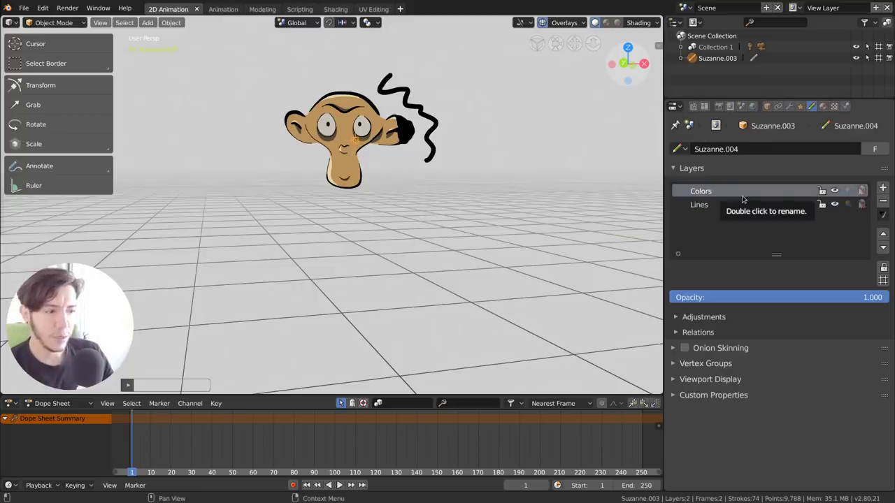
pyautogui.moveTo(410, 168)
pyautogui.mouseDown(button='middle')
pyautogui.moveTo(483, 175)
pyautogui.moveTo(384, 184)
pyautogui.moveTo(415, 186)
pyautogui.mouseUp(button='middle')
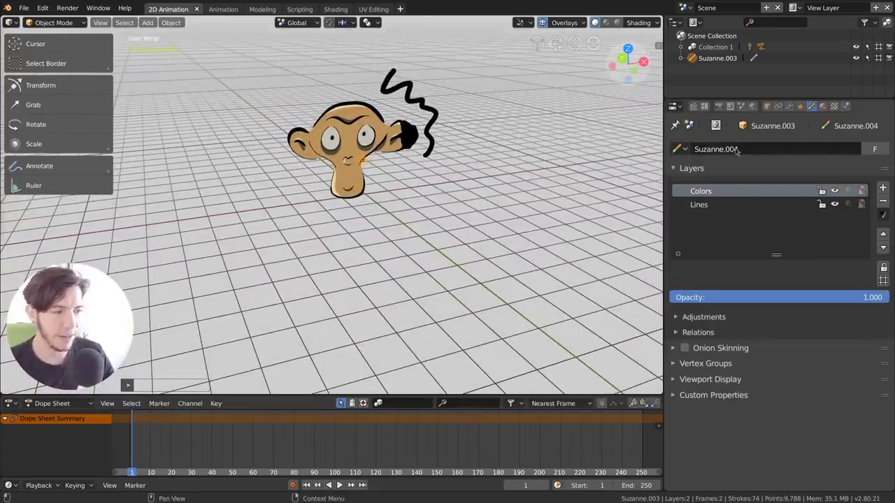
pyautogui.click(834, 191)
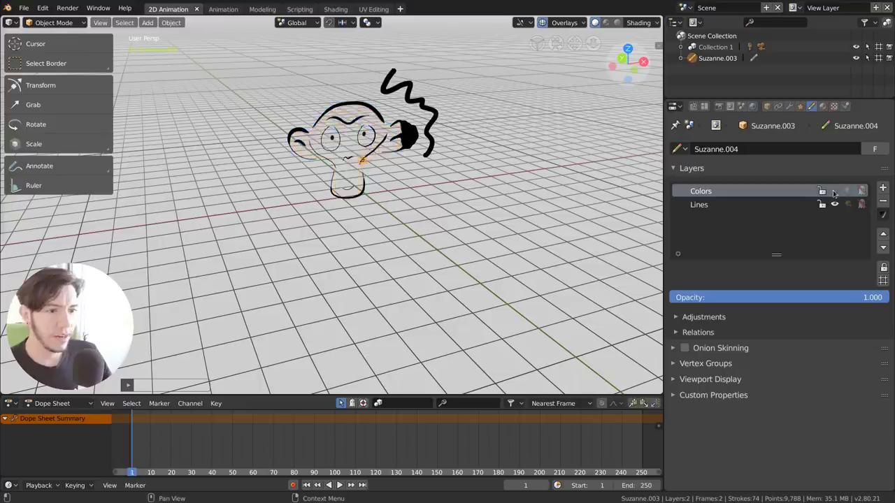
pyautogui.click(834, 191)
pyautogui.click(770, 207)
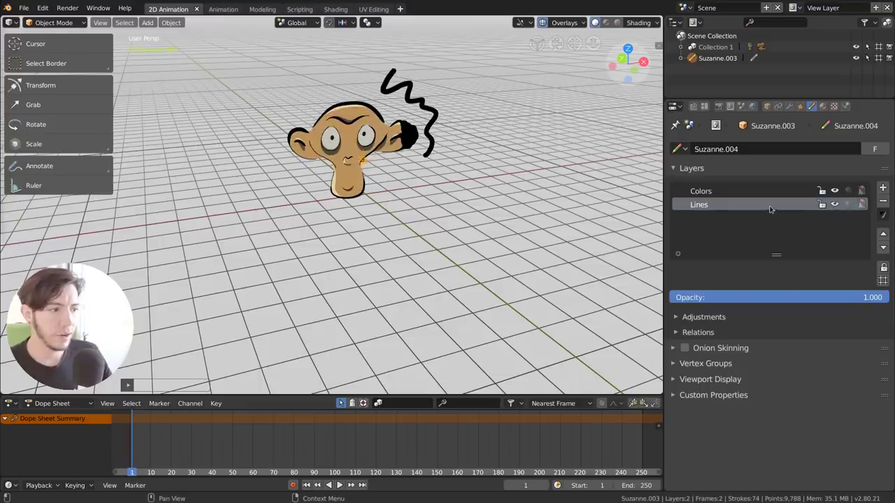
pyautogui.click(834, 204)
pyautogui.click(834, 204)
pyautogui.moveTo(456, 196); pyautogui.dragTo(424, 193, button='middle')
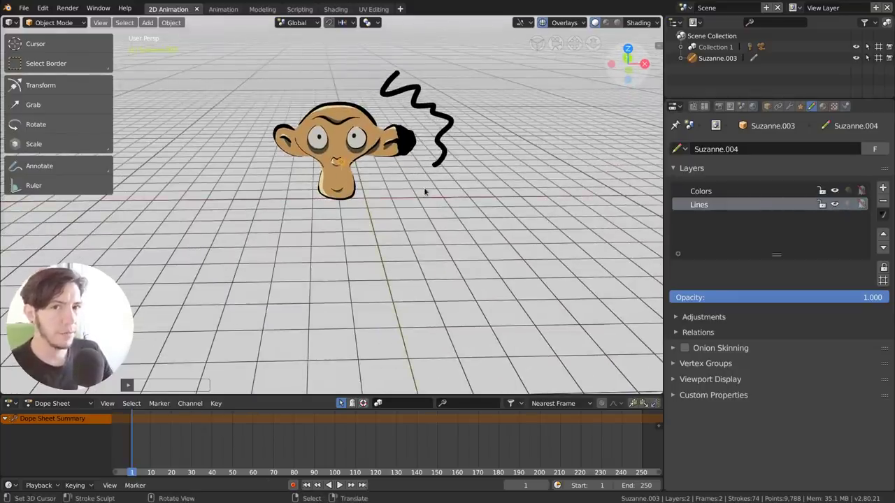
pyautogui.moveTo(871, 297)
pyautogui.mouseDown()
pyautogui.moveTo(798, 297)
pyautogui.moveTo(887, 297)
pyautogui.moveTo(669, 297)
pyautogui.moveTo(888, 297)
pyautogui.mouseUp()
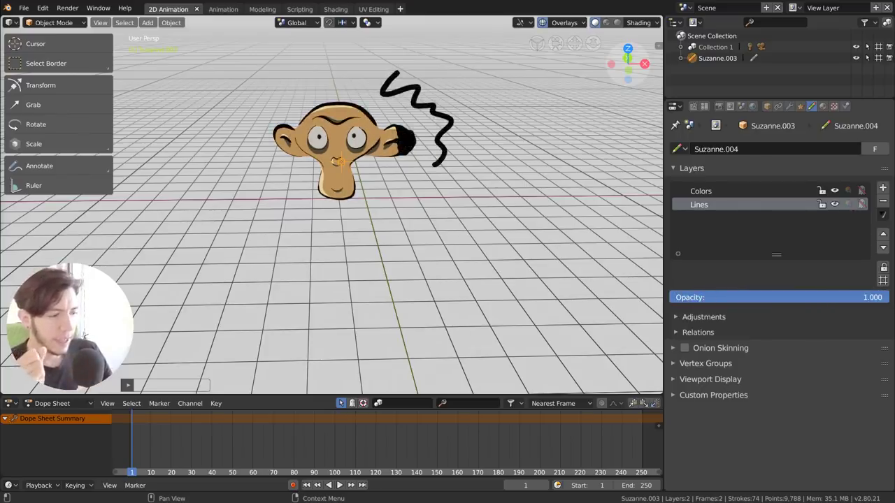
# - Add a new layer to the Suzanne drawing and switch to Draw mode
pyautogui.click(883, 188)
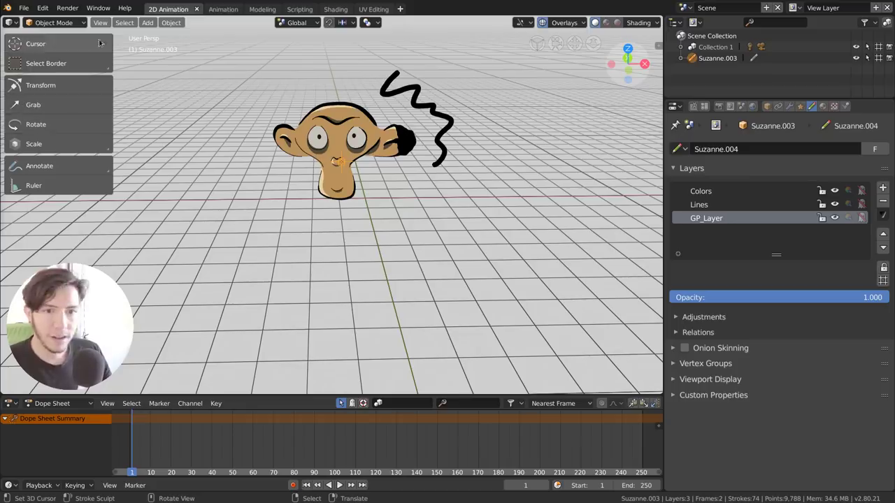
pyautogui.click(55, 22)
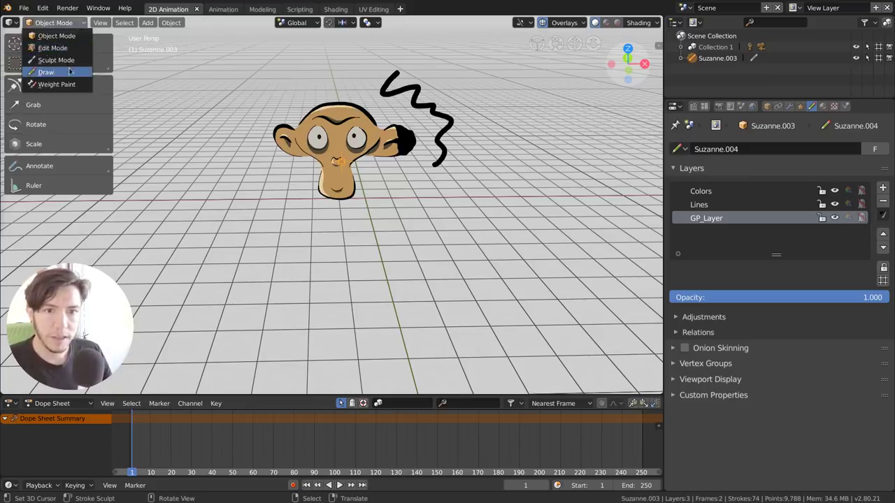
pyautogui.click(45, 72)
# - Draw the large letters PAZ across the Suzanne head with the Ink brush on the new layer
pyautogui.moveTo(218, 63); pyautogui.dragTo(262, 224)
pyautogui.moveTo(142, 110); pyautogui.dragTo(253, 155)
pyautogui.moveTo(190, 192); pyautogui.dragTo(283, 124)
pyautogui.moveTo(307, 209)
pyautogui.mouseDown()
pyautogui.moveTo(327, 78)
pyautogui.moveTo(412, 209)
pyautogui.mouseUp()
pyautogui.moveTo(270, 183); pyautogui.dragTo(402, 158)
pyautogui.moveTo(449, 84); pyautogui.dragTo(578, 184)
pyautogui.moveTo(456, 142); pyautogui.dragTo(599, 149)
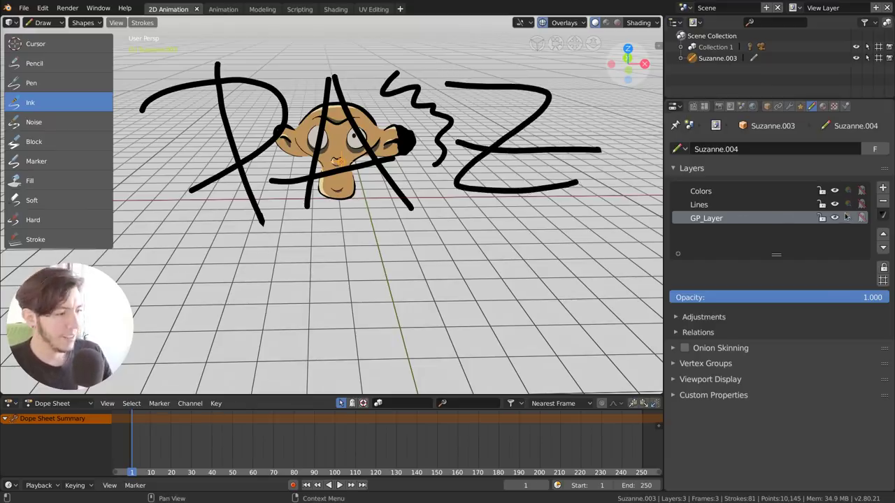
# - Tint the new layer's strokes white with a factor of 1.000, keeping the layer opacity at 1.000
pyautogui.moveTo(820, 294)
pyautogui.mouseDown()
pyautogui.moveTo(746, 297)
pyautogui.moveTo(883, 298)
pyautogui.mouseUp()
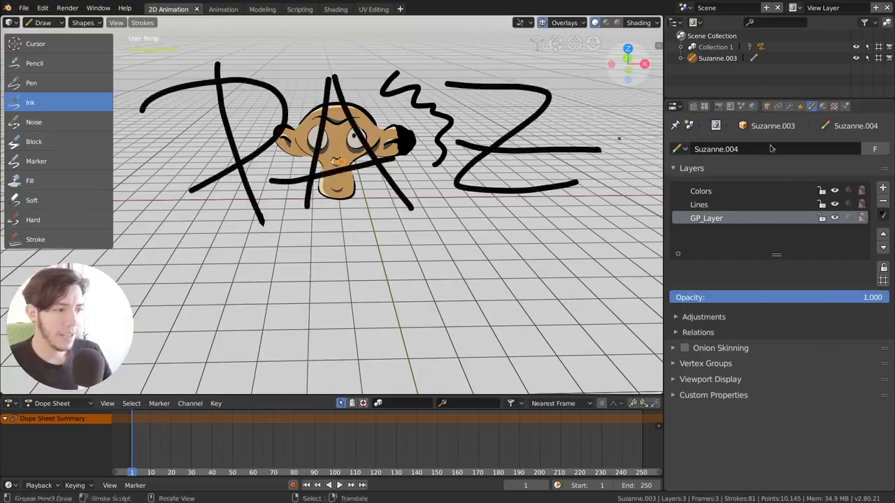
pyautogui.click(706, 317)
pyautogui.click(805, 337)
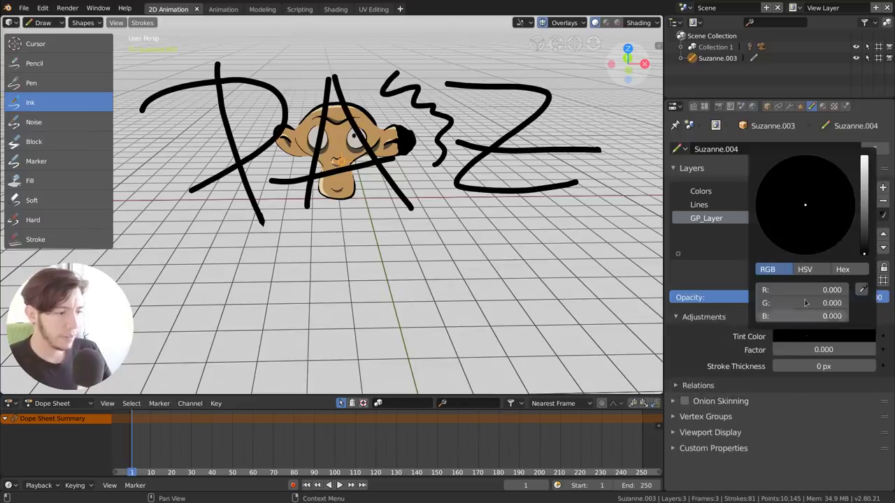
pyautogui.moveTo(866, 223); pyautogui.dragTo(864, 158)
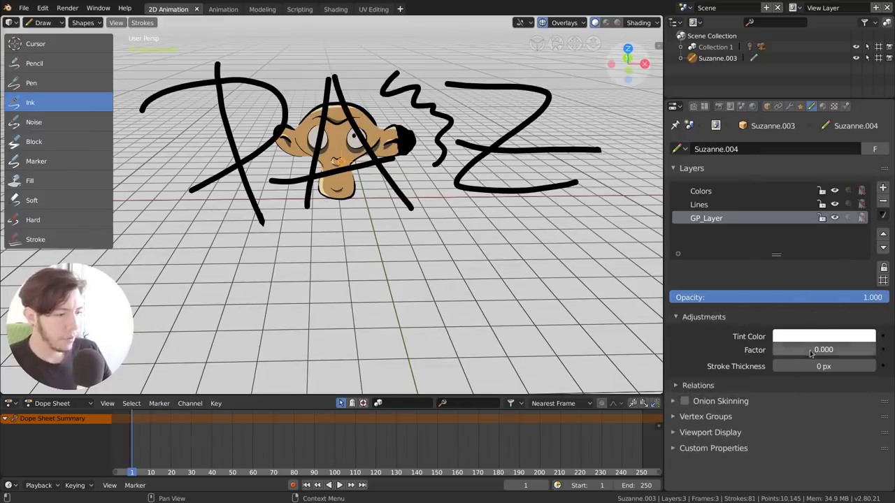
pyautogui.moveTo(780, 349); pyautogui.dragTo(874, 350)
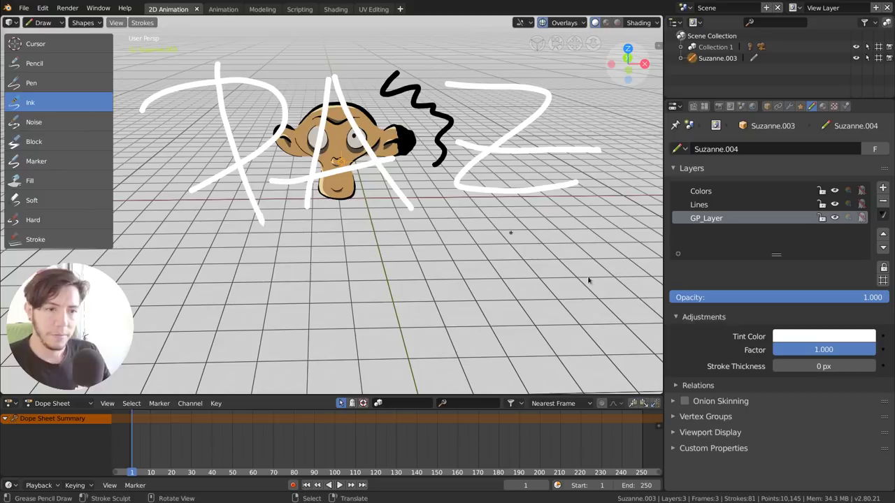
# - Check the layer's Relations settings and enable Onion Skinning for the Suzanne drawing
pyautogui.click(731, 386)
pyautogui.click(748, 386)
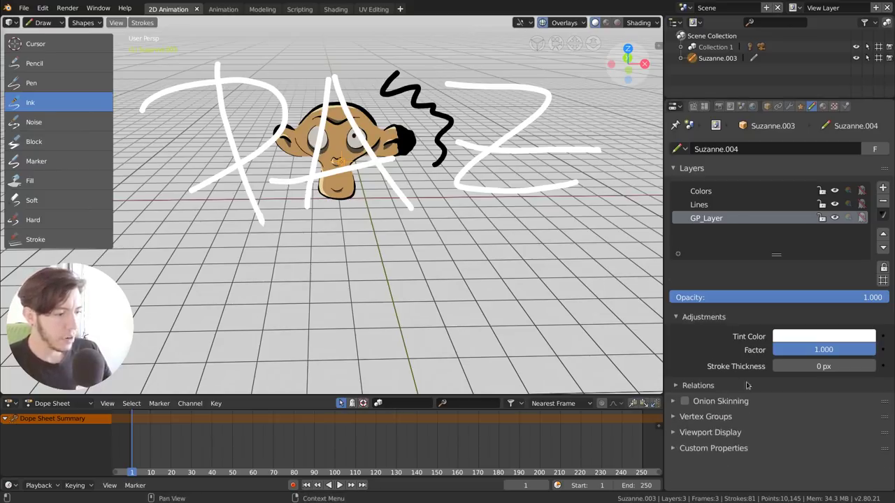
pyautogui.click(685, 401)
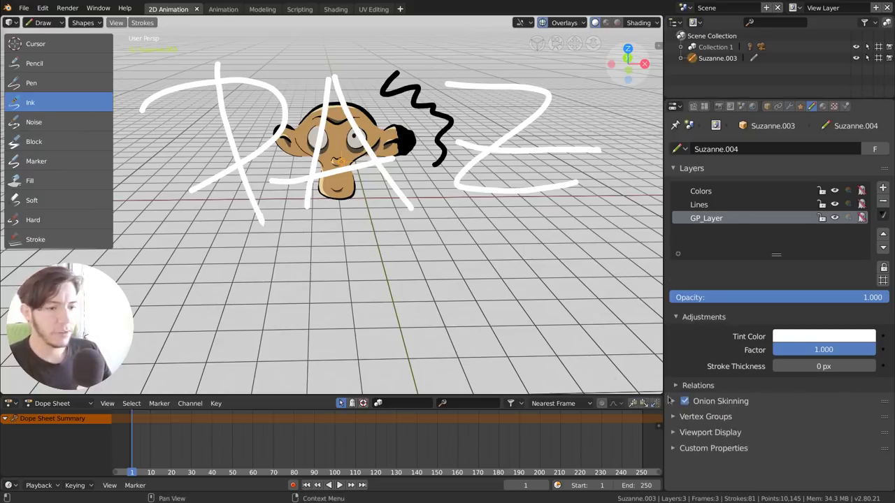
# - Advance the animation to frame 30 and draw the letters PAZ again over the Suzanne head
pyautogui.press('space')
pyautogui.press('space')
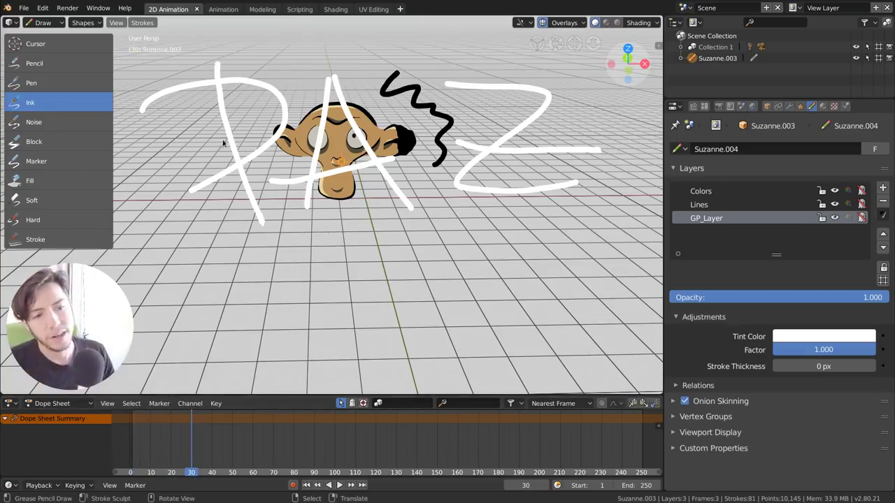
pyautogui.moveTo(224, 102); pyautogui.dragTo(271, 219)
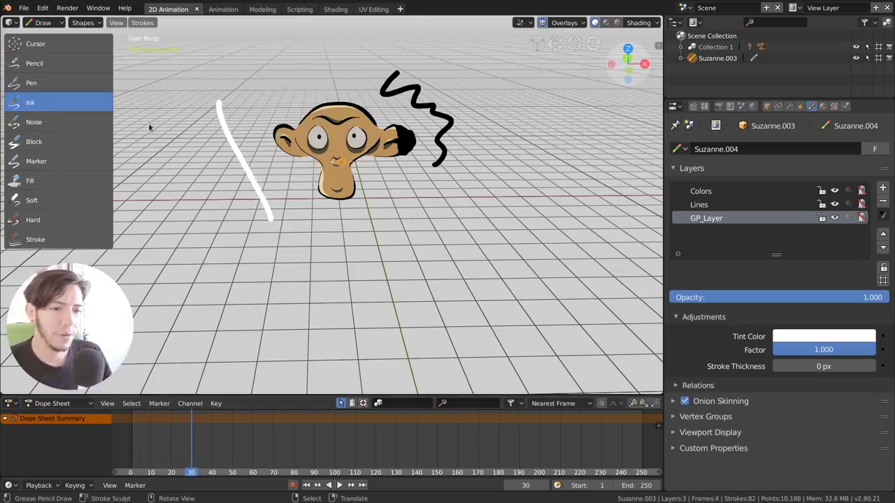
pyautogui.moveTo(148, 125); pyautogui.dragTo(229, 182)
pyautogui.moveTo(375, 82); pyautogui.dragTo(361, 215)
pyautogui.moveTo(382, 78); pyautogui.dragTo(426, 202)
pyautogui.moveTo(349, 169); pyautogui.dragTo(413, 162)
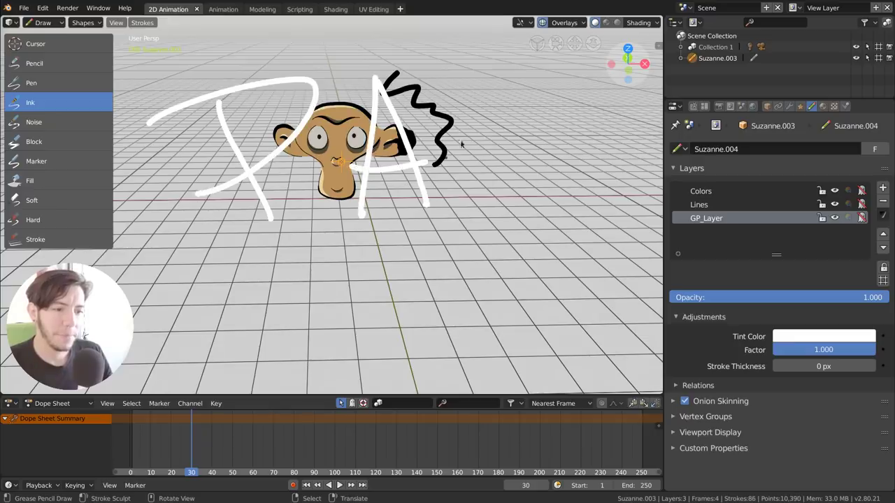
pyautogui.moveTo(437, 80); pyautogui.dragTo(539, 196)
pyautogui.moveTo(434, 144); pyautogui.dragTo(541, 153)
# - Turn on onion skinning for all three layers and open the Onion Skinning settings, with the animation at frame 36
pyautogui.press('space')
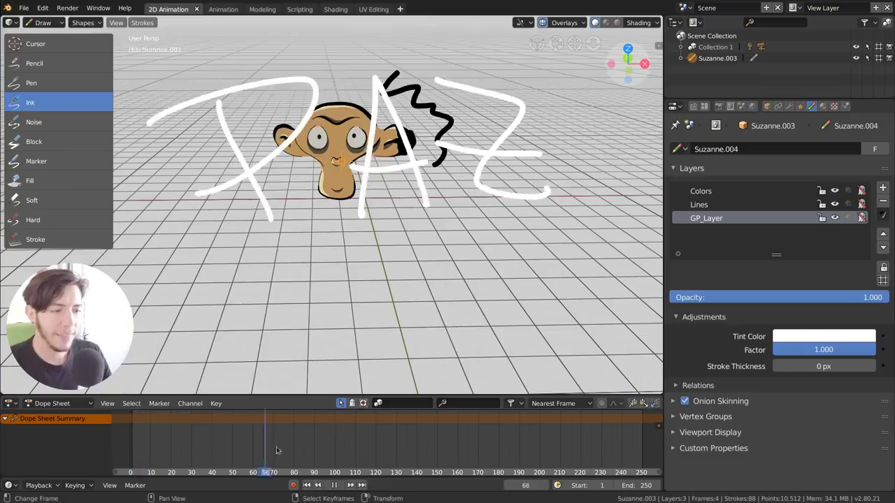
pyautogui.press('space')
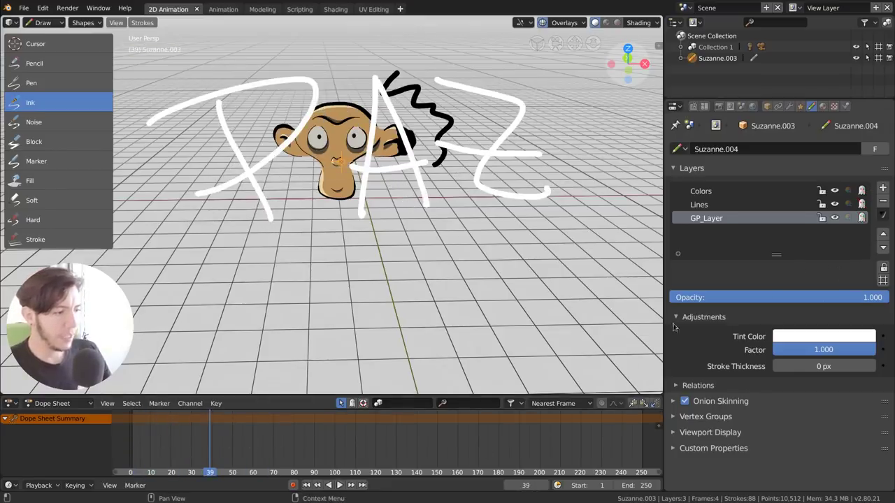
pyautogui.click(718, 401)
pyautogui.scroll(-4, 862, 397)
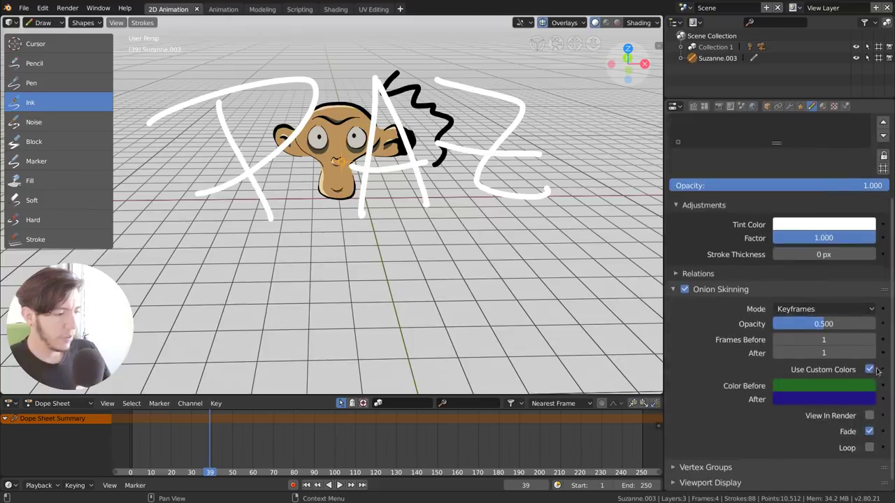
pyautogui.moveTo(210, 446)
pyautogui.mouseDown()
pyautogui.moveTo(160, 442)
pyautogui.moveTo(199, 447)
pyautogui.mouseUp()
pyautogui.press('space')
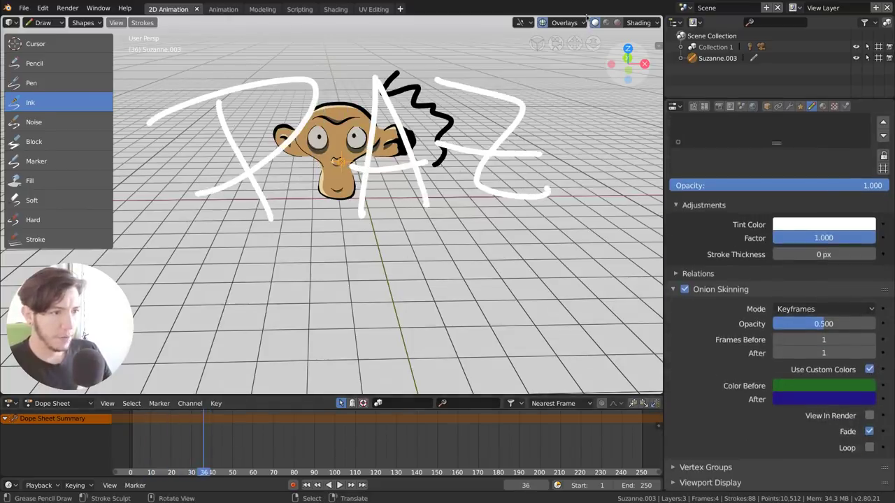
# - Enable the Onion Skin viewport overlay and scrub to frame 34 to compare the two PAZ drawings
pyautogui.click(584, 22)
pyautogui.click(499, 289)
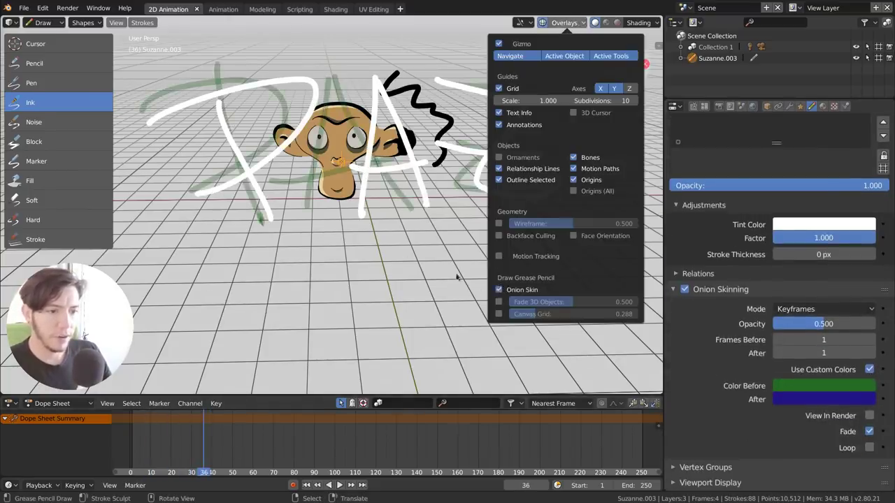
pyautogui.click(199, 425)
pyautogui.moveTo(186, 441)
pyautogui.mouseDown()
pyautogui.moveTo(195, 442)
pyautogui.moveTo(126, 439)
pyautogui.moveTo(225, 442)
pyautogui.moveTo(200, 444)
pyautogui.mouseUp()
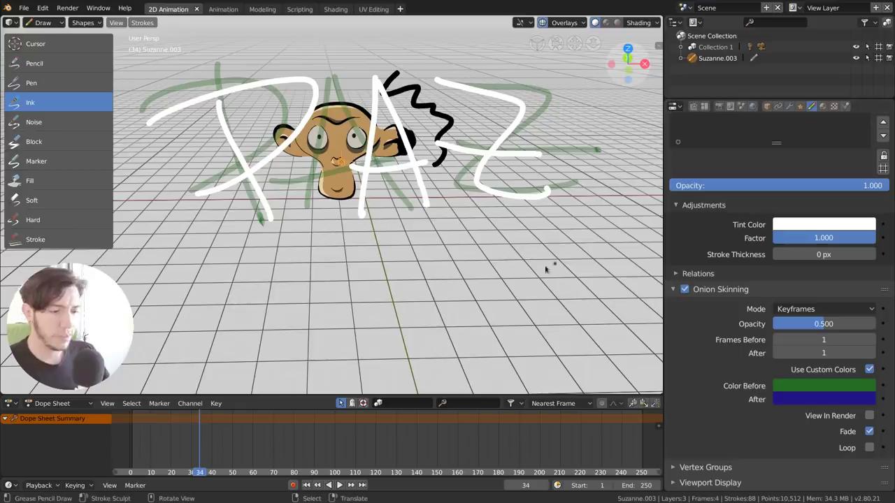
# - Switch to the front view and delete the active frames in turn until the Suzanne head and both PAZ drawings are removed
pyautogui.scroll(-4, 413, 193)
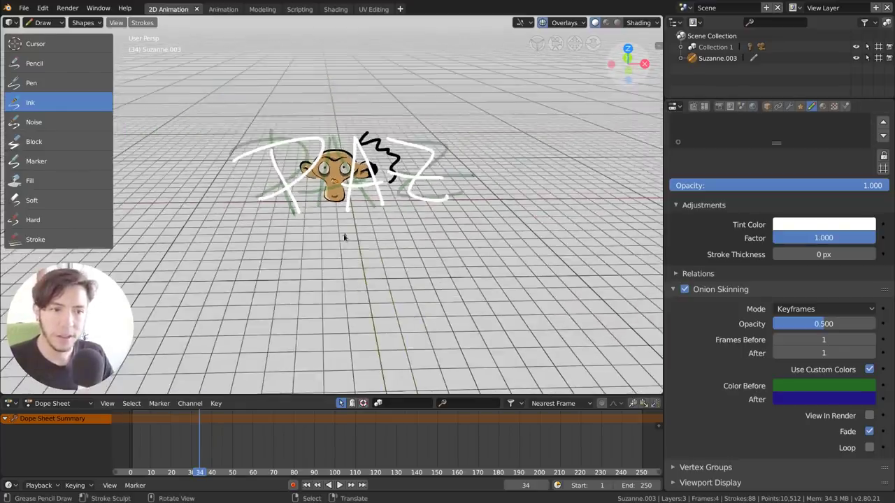
pyautogui.scroll(-1, 343, 236)
pyautogui.press('KP_1')
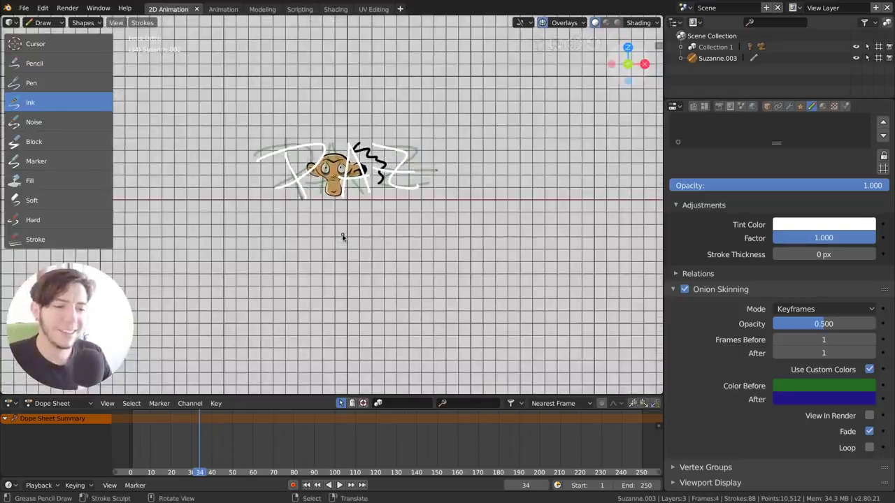
pyautogui.press('h')
pyautogui.press('x')
pyautogui.click(344, 234)
pyautogui.press('x')
pyautogui.click(366, 222)
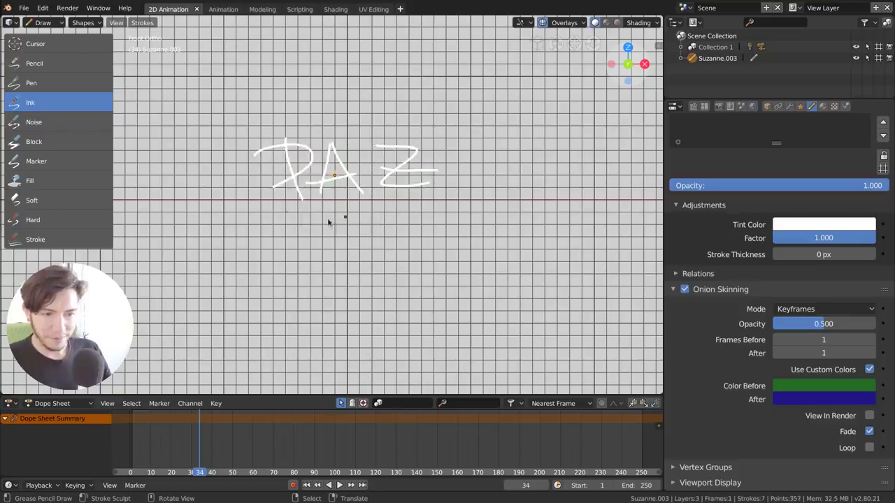
pyautogui.press('x')
pyautogui.click(346, 228)
# - Go back to frame 1 and draw a small circle about one grid square wide just below the red horizontal axis
pyautogui.scroll(4, 374, 260)
pyautogui.moveTo(202, 434); pyautogui.dragTo(128, 437)
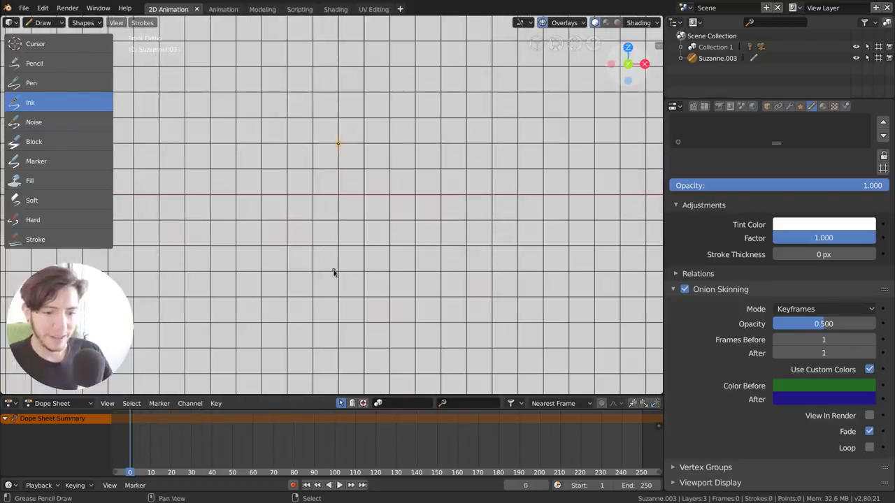
pyautogui.press('Right')
pyautogui.moveTo(196, 208); pyautogui.dragTo(200, 211)
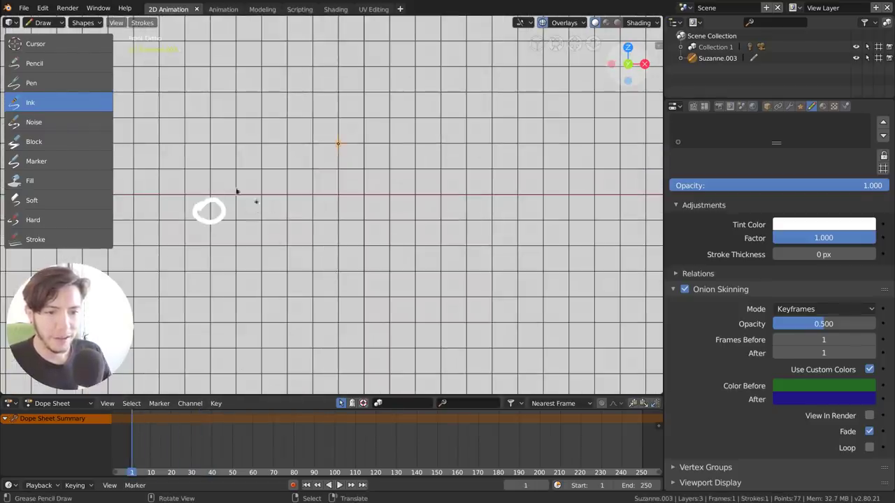
# - Starting at frame 4, draw three more round outlines on later frames, each further right and rising to the red axis, and advance to frame 9
pyautogui.press('Right')
pyautogui.press('Right')
pyautogui.press('Right')
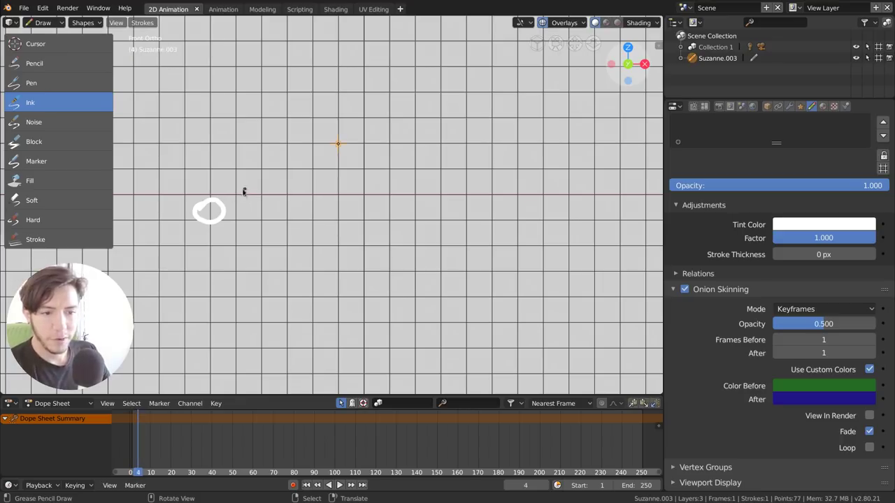
pyautogui.moveTo(242, 207)
pyautogui.mouseDown()
pyautogui.moveTo(267, 214)
pyautogui.moveTo(244, 211)
pyautogui.moveTo(296, 194)
pyautogui.moveTo(273, 185)
pyautogui.moveTo(286, 172)
pyautogui.mouseUp()
pyautogui.press('Right')
pyautogui.press('Right')
pyautogui.press('Right')
pyautogui.press('Right')
pyautogui.press('Right')
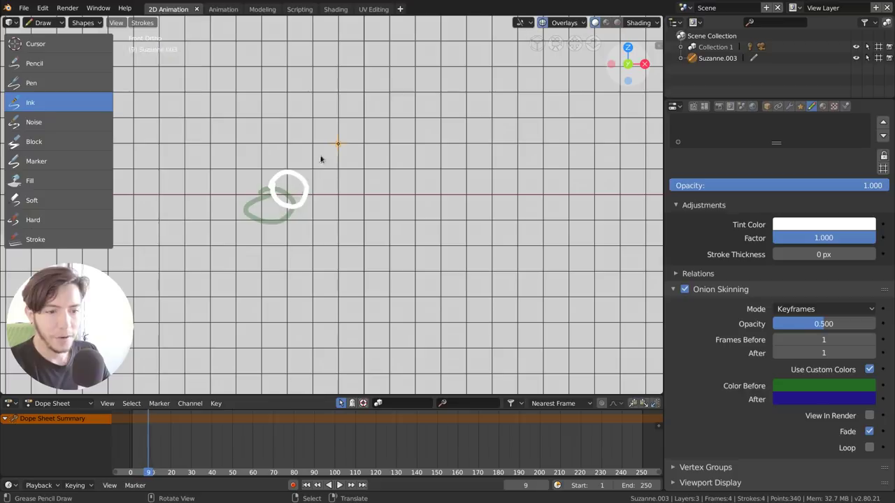
# - Draw one round outline each on frames 9, 10 and 11, continuing the path right and up to about three grid squares above the red axis
pyautogui.moveTo(340, 150); pyautogui.dragTo(302, 150)
pyautogui.press('Right')
pyautogui.moveTo(349, 120); pyautogui.dragTo(339, 140)
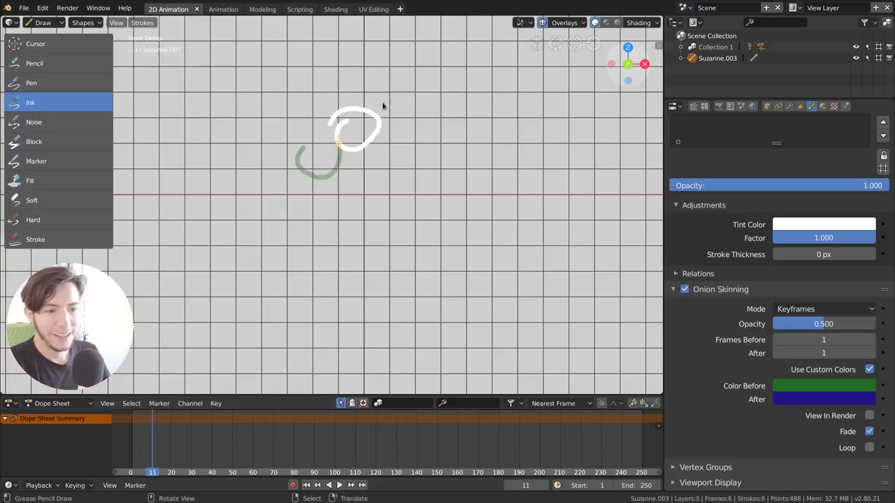
pyautogui.press('Right')
pyautogui.moveTo(391, 90); pyautogui.dragTo(410, 132)
# - Bring the start of the timeline into view and step back and forth through the circle drawings to compare their onion skins, ending at frame 10
pyautogui.scroll(5, 158, 433)
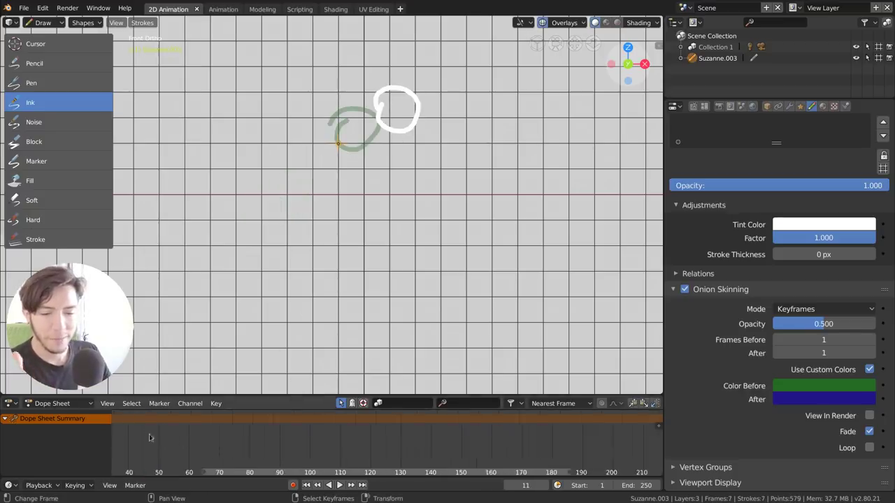
pyautogui.moveTo(150, 438); pyautogui.dragTo(278, 447, button='middle')
pyautogui.moveTo(244, 440)
pyautogui.mouseDown()
pyautogui.moveTo(230, 439)
pyautogui.moveTo(268, 439)
pyautogui.moveTo(230, 438)
pyautogui.moveTo(253, 438)
pyautogui.mouseUp()
pyautogui.hotkey('alt', 'a')
pyautogui.press('Left')
pyautogui.press('Left')
pyautogui.press('Left')
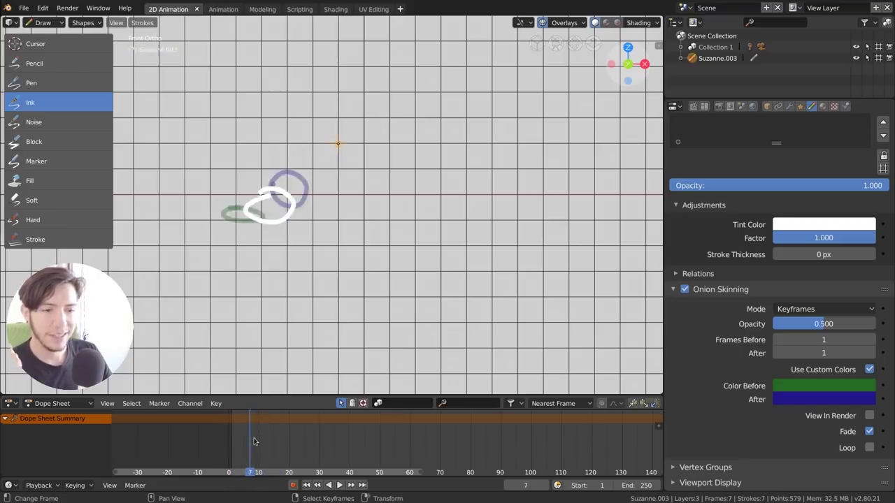
pyautogui.press('Right')
pyautogui.press('Right')
pyautogui.press('Right')
pyautogui.press('Right')
pyautogui.press('Left')
pyautogui.press('Left')
pyautogui.press('Left')
pyautogui.press('Left')
pyautogui.press('Left')
pyautogui.press('Left')
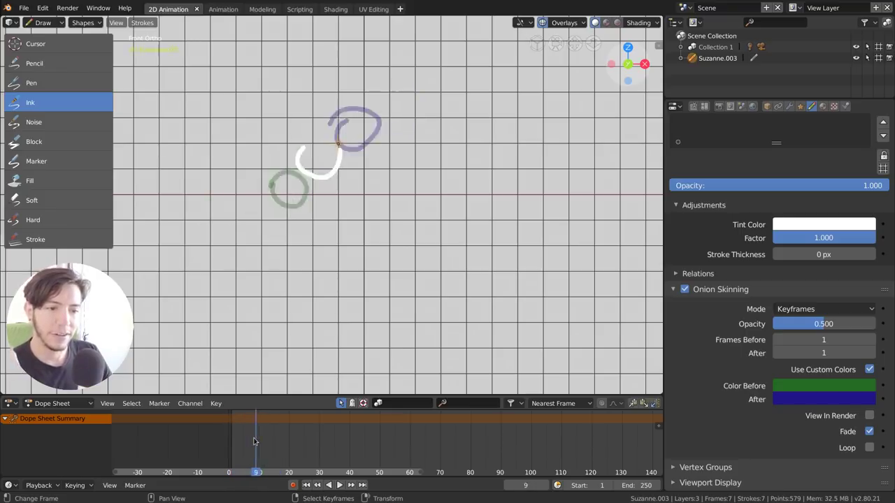
pyautogui.press('Right')
pyautogui.press('Right')
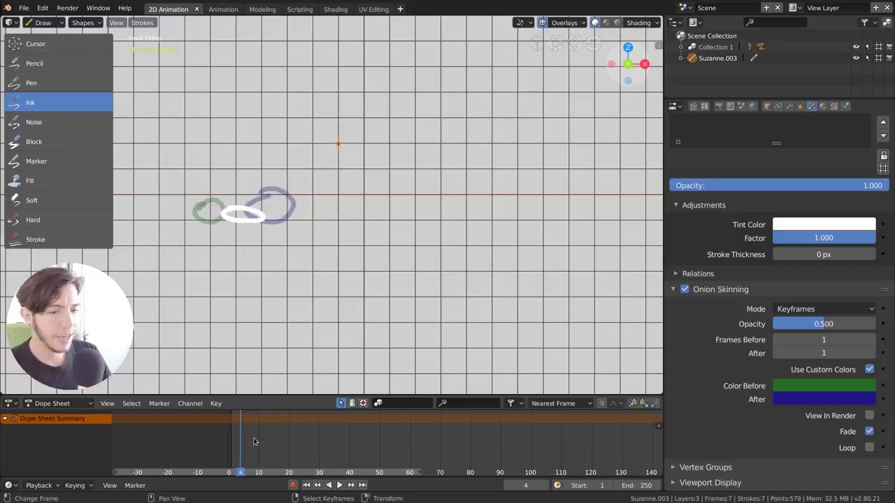
pyautogui.press('Left')
pyautogui.press('Left')
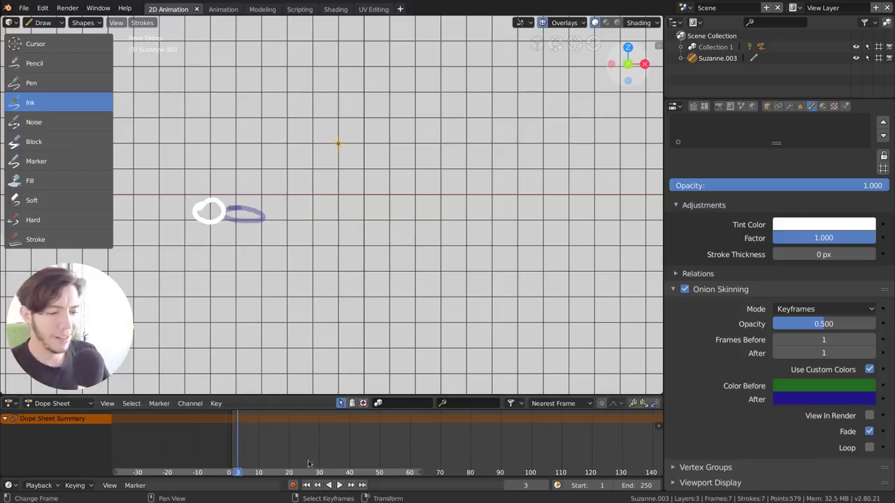
pyautogui.press('Right')
pyautogui.press('Right')
pyautogui.press('Right')
pyautogui.press('Right')
pyautogui.press('Right')
pyautogui.press('Right')
pyautogui.press('Right')
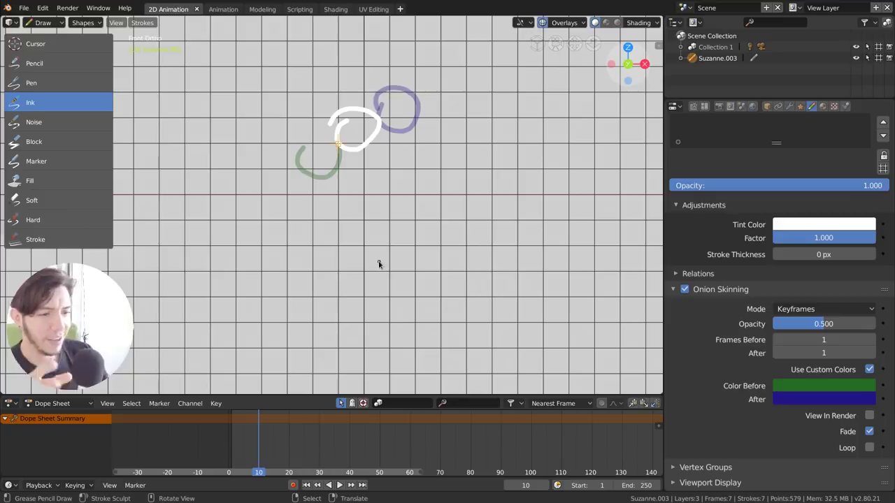
# - Turn off the custom onion skin colors, collapse the Onion Skinning settings and disable onion skinning for the object
pyautogui.click(870, 370)
pyautogui.scroll(3, 749, 308)
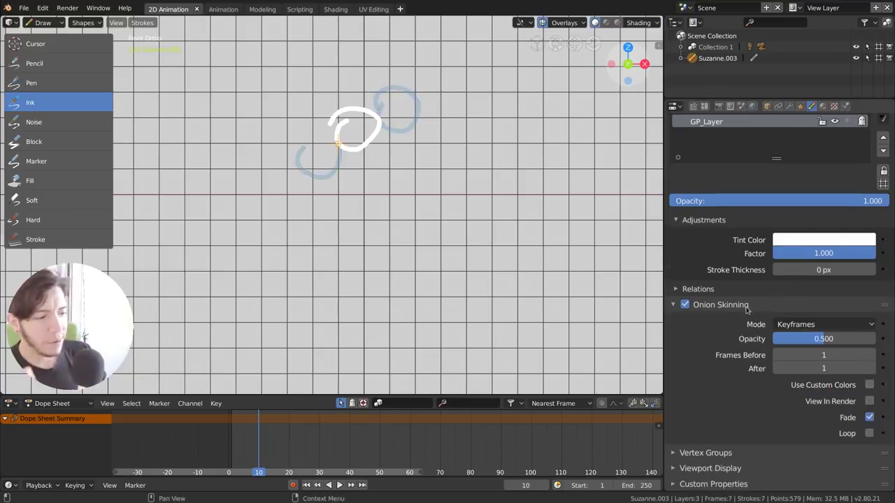
pyautogui.click(741, 304)
pyautogui.click(685, 341)
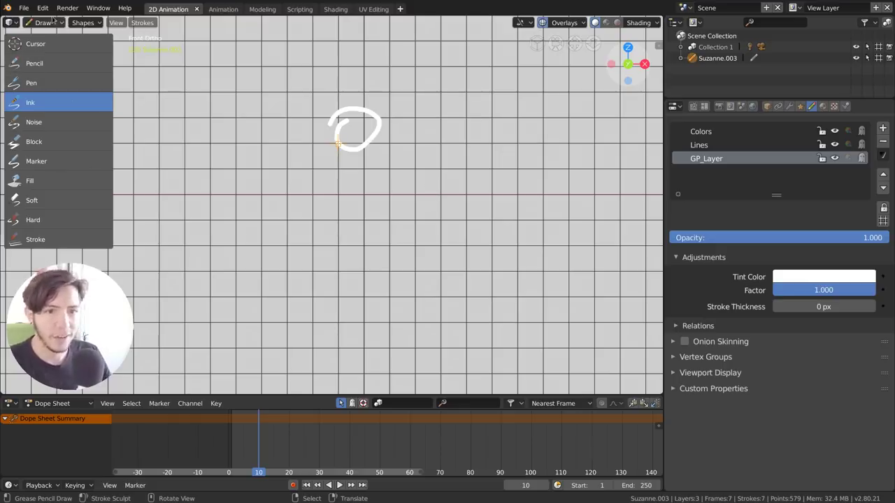
# - Open the file Alike_WC_02.blend from the greasepencil folder of the bookmarked demos directory
pyautogui.click(724, 107)
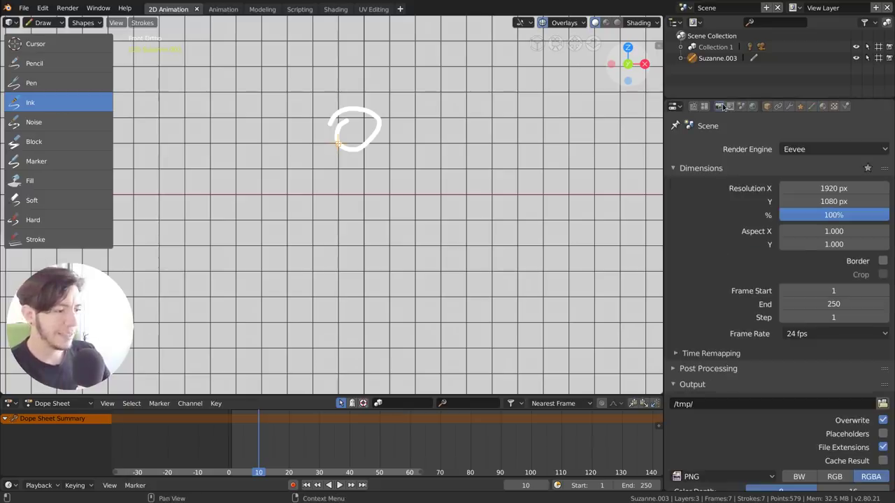
pyautogui.press('F4')
pyautogui.click(408, 180)
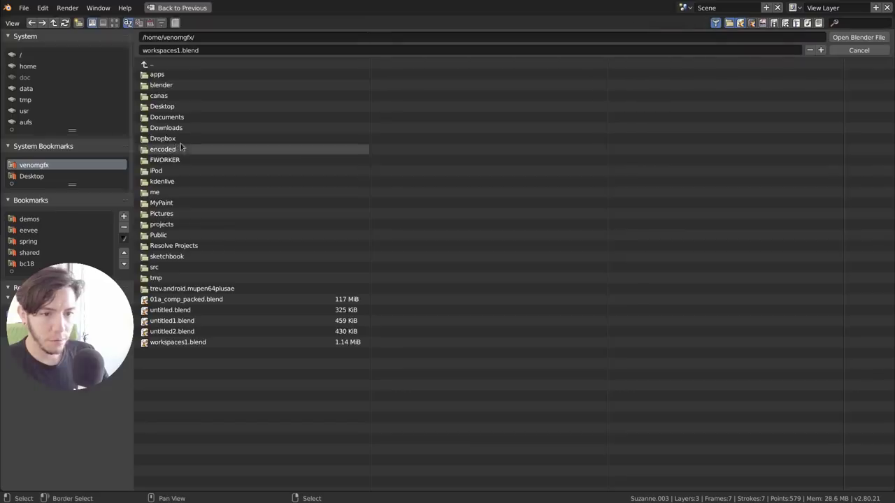
pyautogui.click(29, 218)
pyautogui.click(210, 84)
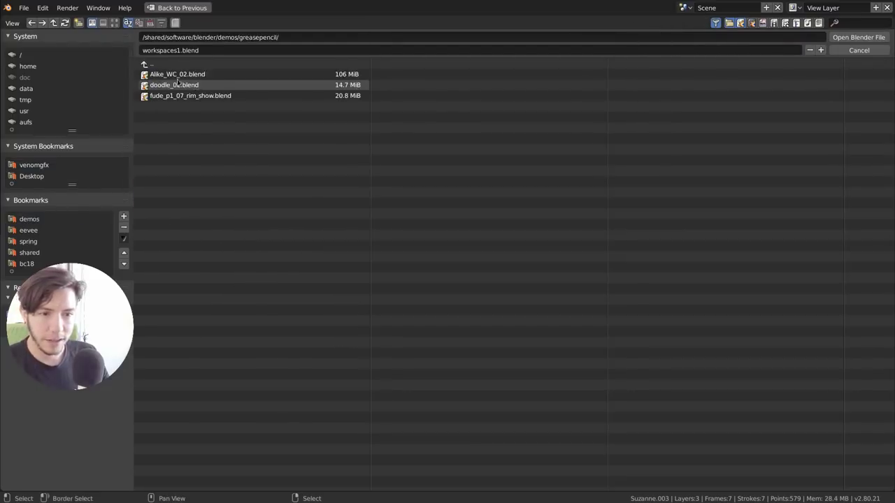
pyautogui.doubleClick(193, 77)
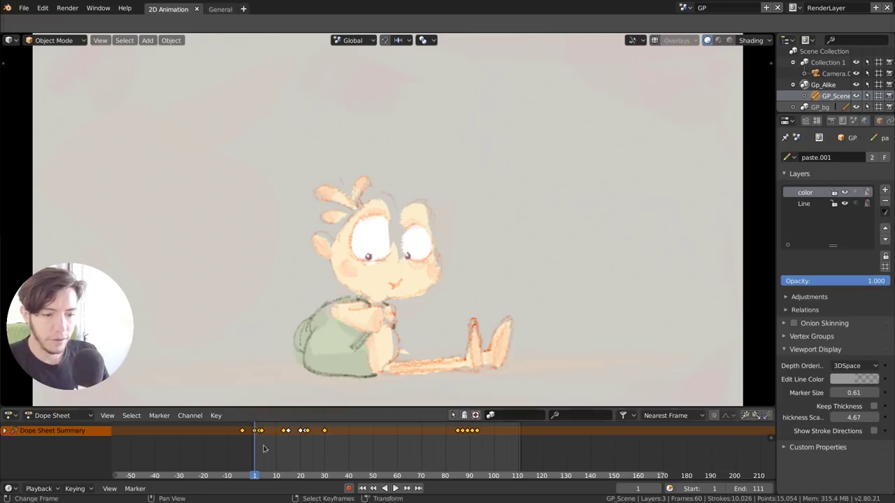
# - Play the character animation up to frame 63 and widen the properties editor
pyautogui.press('space')
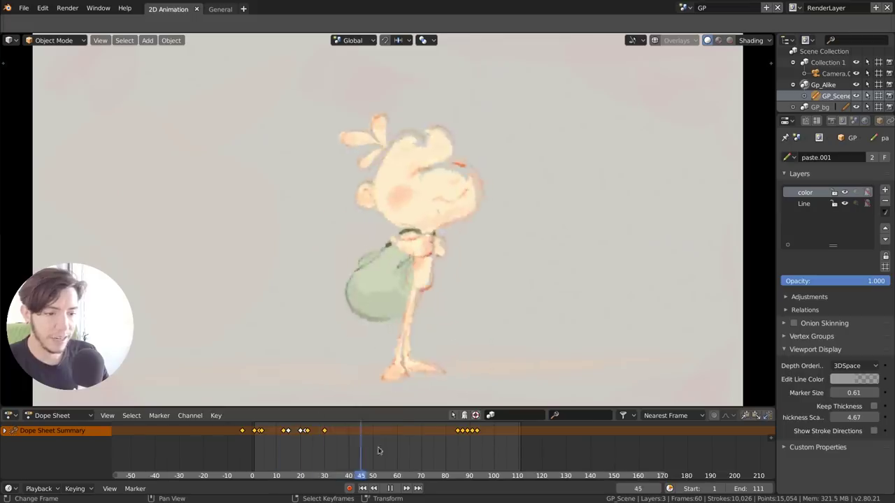
pyautogui.press('space')
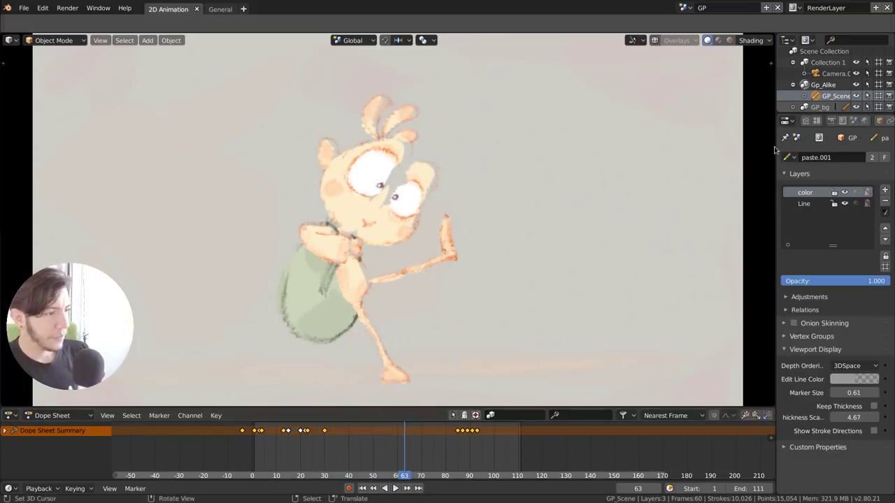
pyautogui.moveTo(776, 149); pyautogui.dragTo(664, 149)
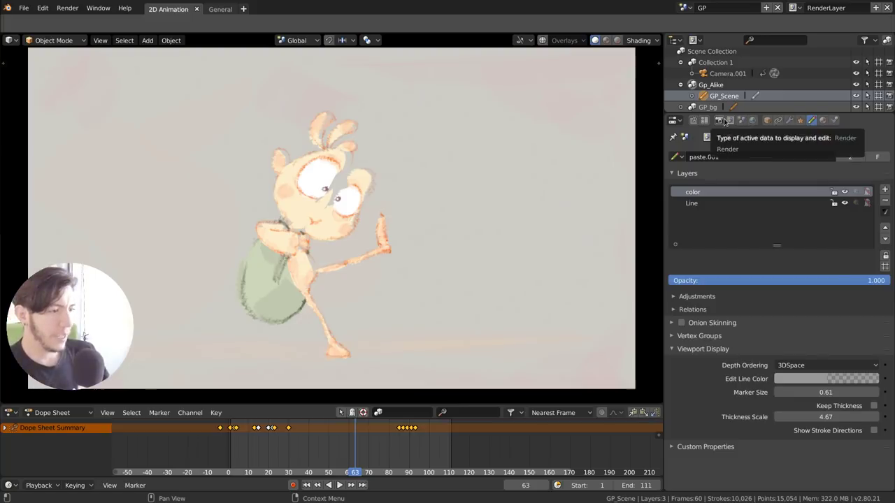
# - In the scene's Simplify settings, enable Grease Pencil simplification and its Modifiers option
pyautogui.click(724, 121)
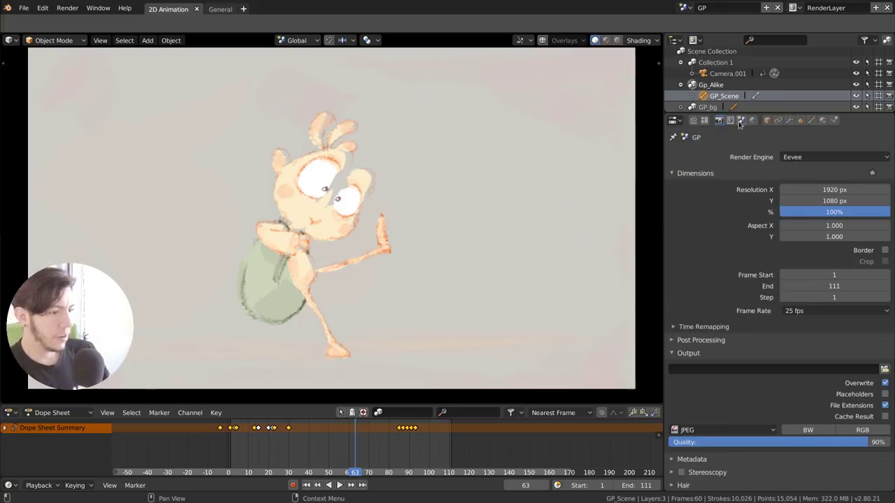
pyautogui.click(740, 121)
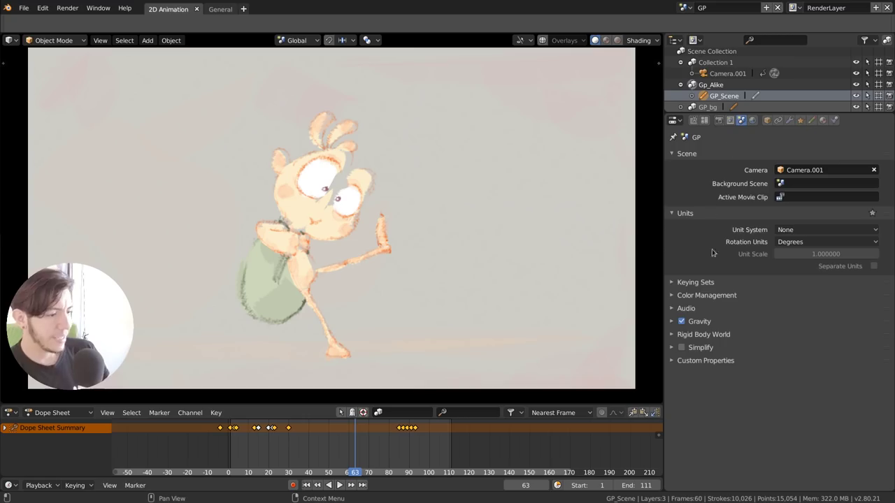
pyautogui.click(707, 349)
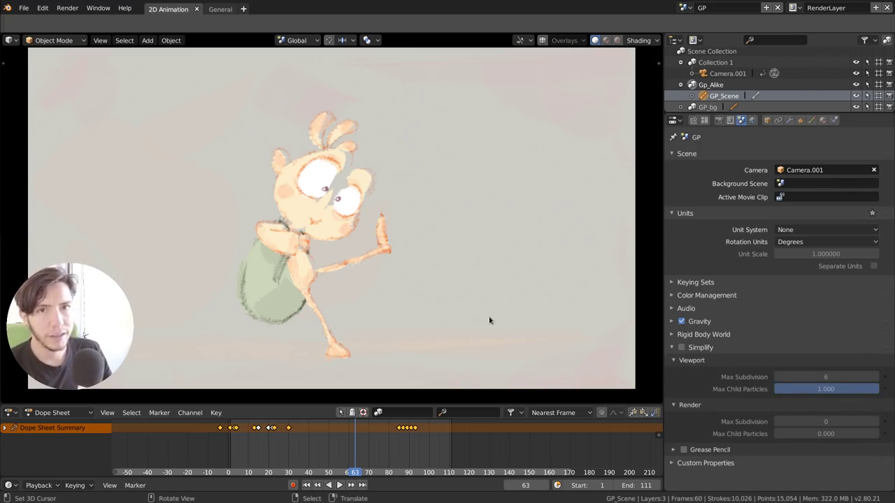
pyautogui.click(673, 450)
pyautogui.scroll(-2, 673, 451)
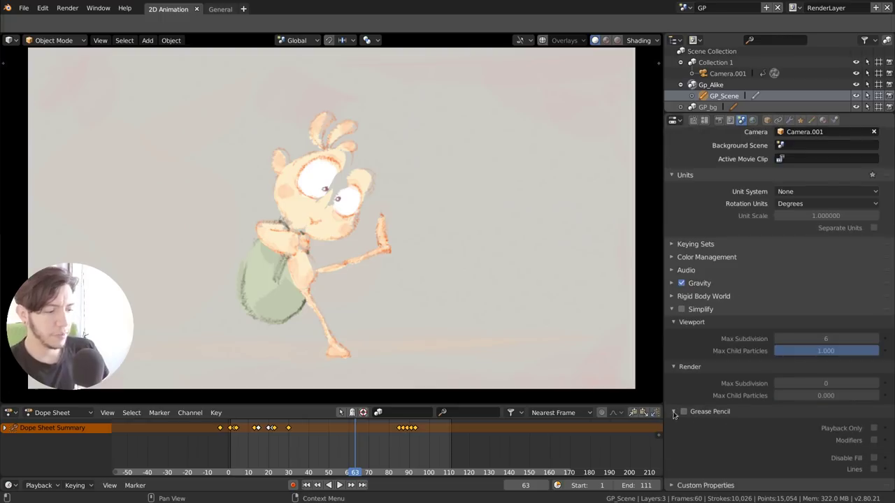
pyautogui.click(683, 411)
pyautogui.click(874, 440)
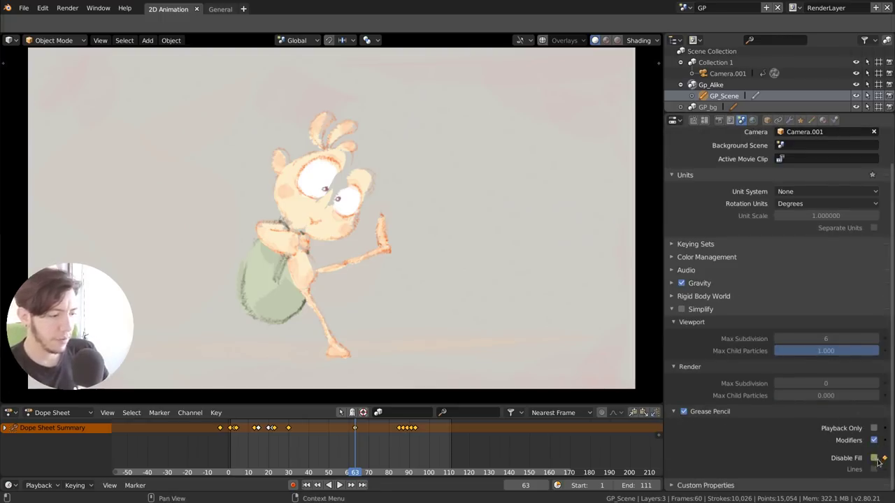
# - Try Disable Fill together with Lines, undo Disable Fill and scrub the animation to frame 53
pyautogui.click(874, 458)
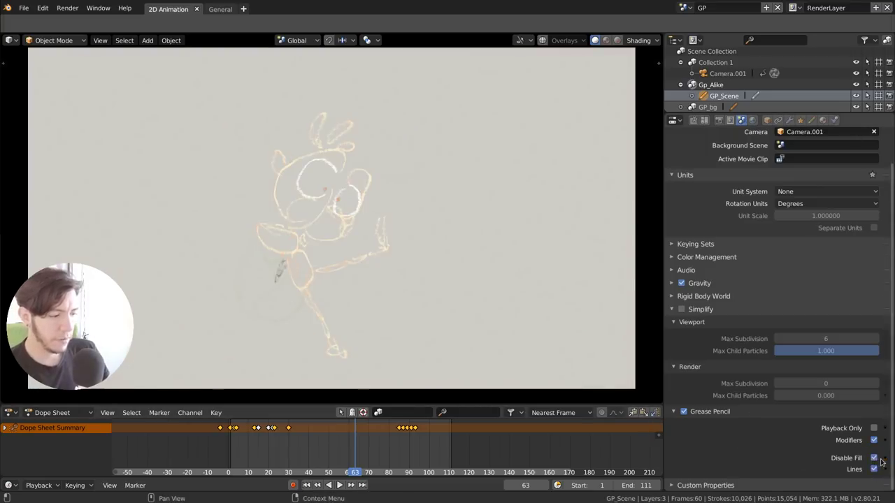
pyautogui.hotkey('ctrl', 'z')
pyautogui.moveTo(338, 443); pyautogui.dragTo(314, 444)
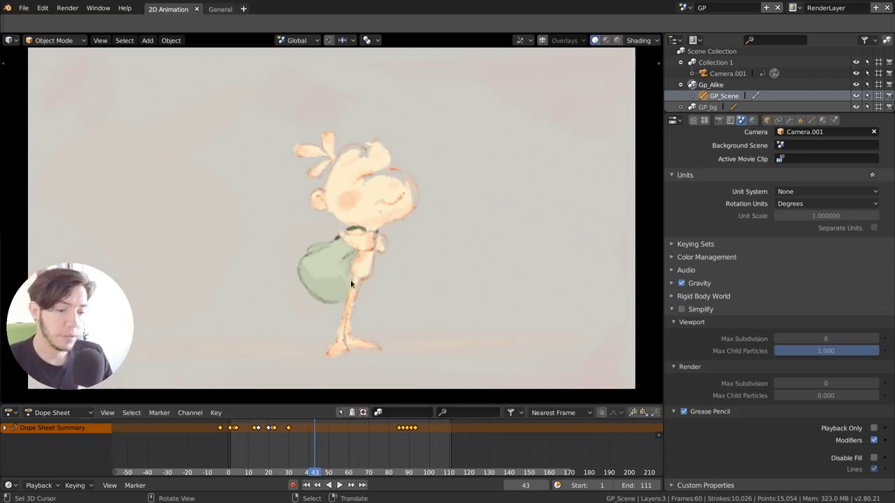
pyautogui.moveTo(276, 437); pyautogui.dragTo(335, 439)
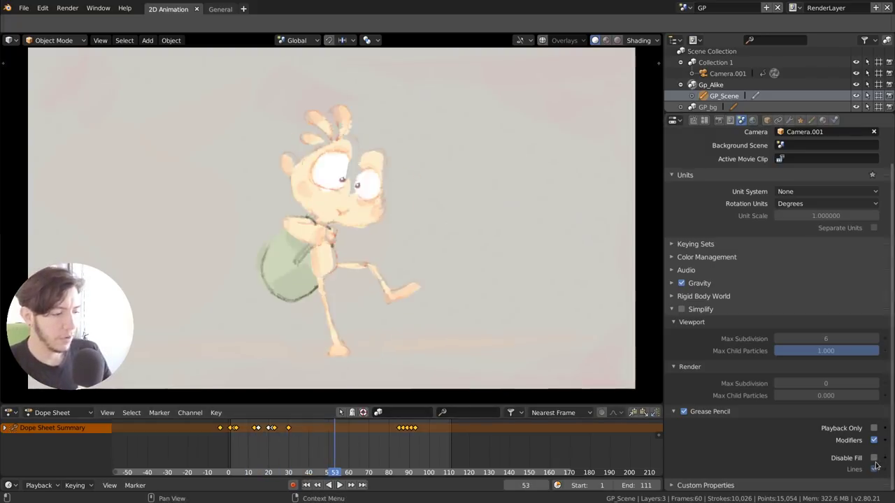
# - Turn on Disable Fill, toggle Lines off and on again to compare, and scrub to frame 41
pyautogui.click(874, 457)
pyautogui.click(874, 469)
pyautogui.click(874, 469)
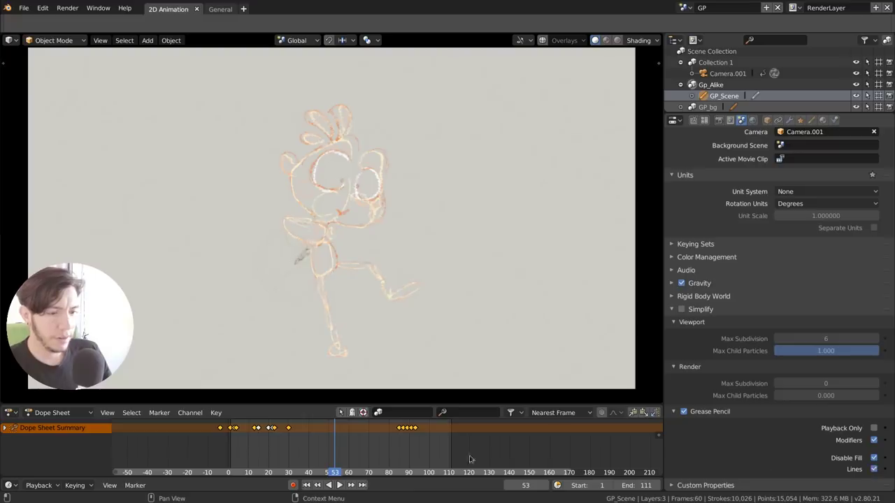
pyautogui.moveTo(294, 446); pyautogui.dragTo(264, 316)
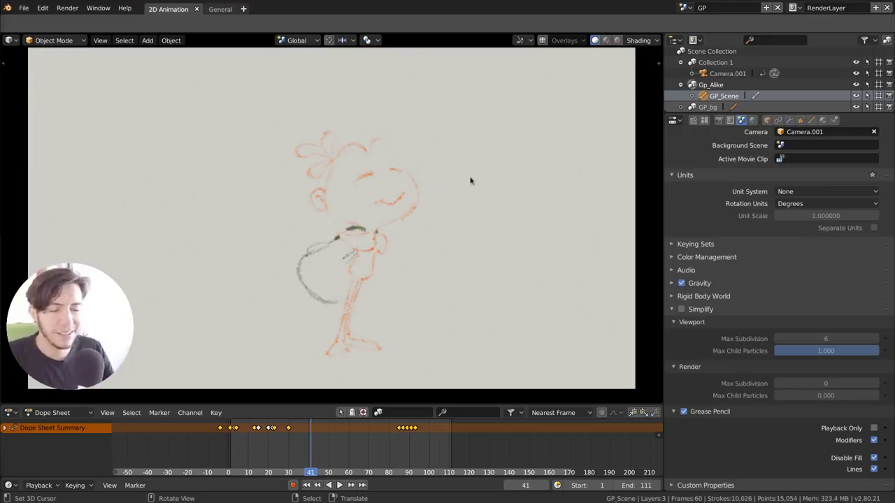
# - Collapse the Scene settings above Units and step the animation back to frame 39
pyautogui.scroll(2, 699, 168)
pyautogui.click(673, 154)
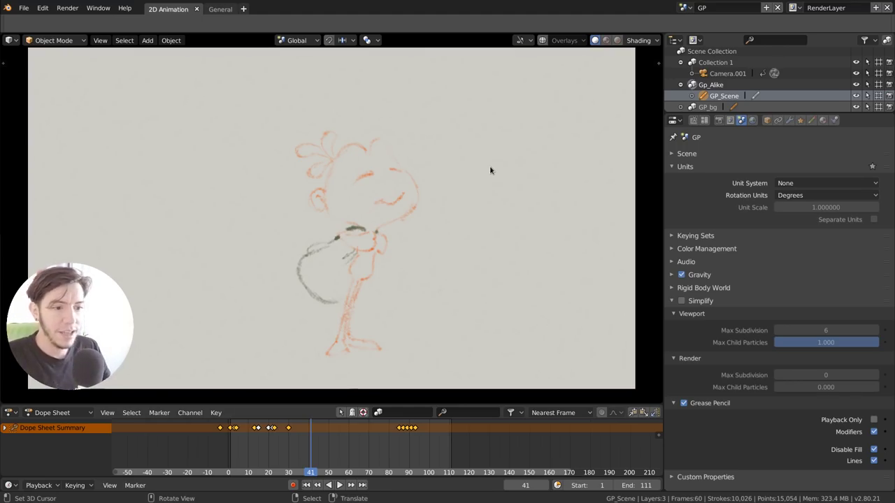
pyautogui.press('Left')
pyautogui.press('Left')
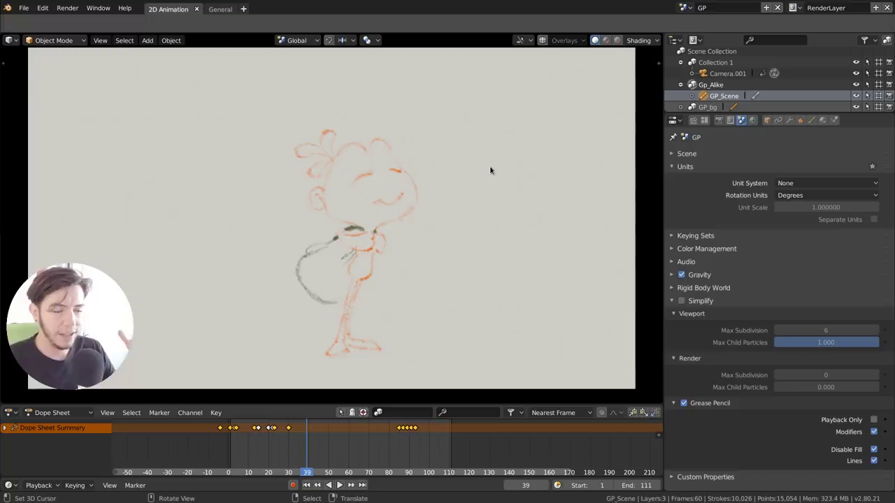
# - Switch to the Chrome window with the YouTube video "Greace pencil patch v18 in Blender" and jump to 0:20
pyautogui.press('super')
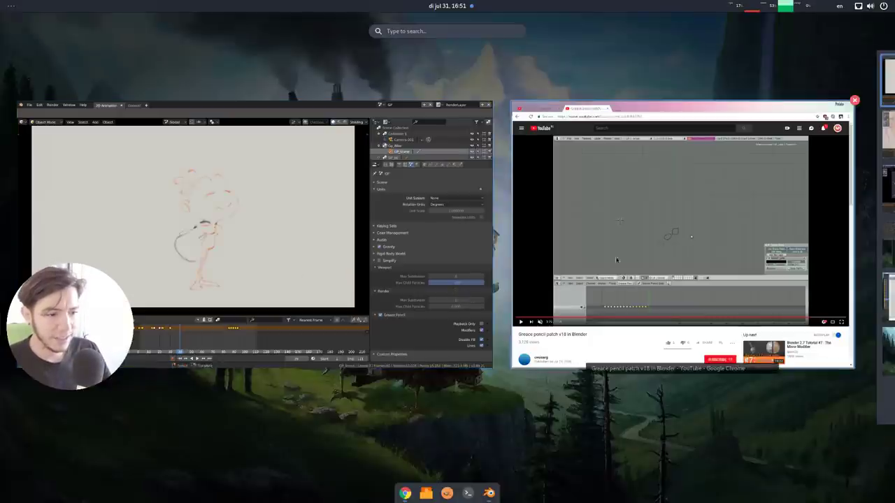
pyautogui.click(617, 259)
pyautogui.keyDown('super'); pyautogui.moveTo(424, 292); pyautogui.dragTo(409, 276); pyautogui.keyUp('super')
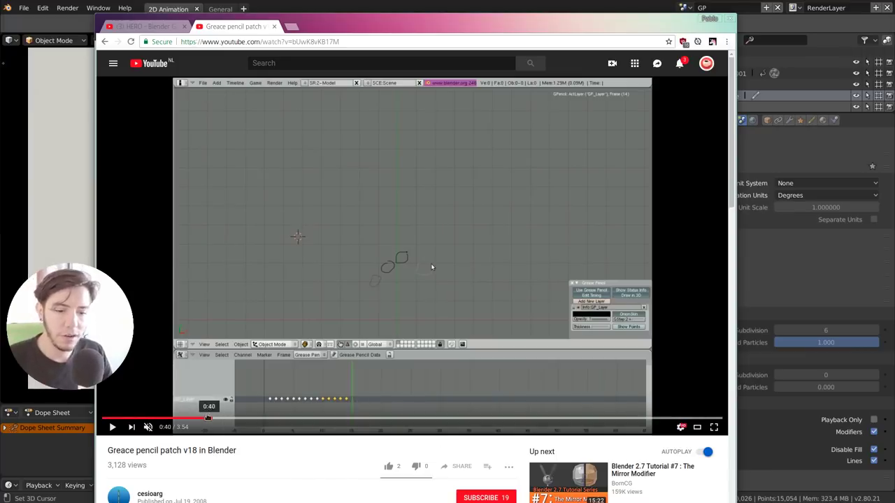
pyautogui.click(158, 420)
pyautogui.scroll(-1, 280, 410)
pyautogui.scroll(1, 304, 395)
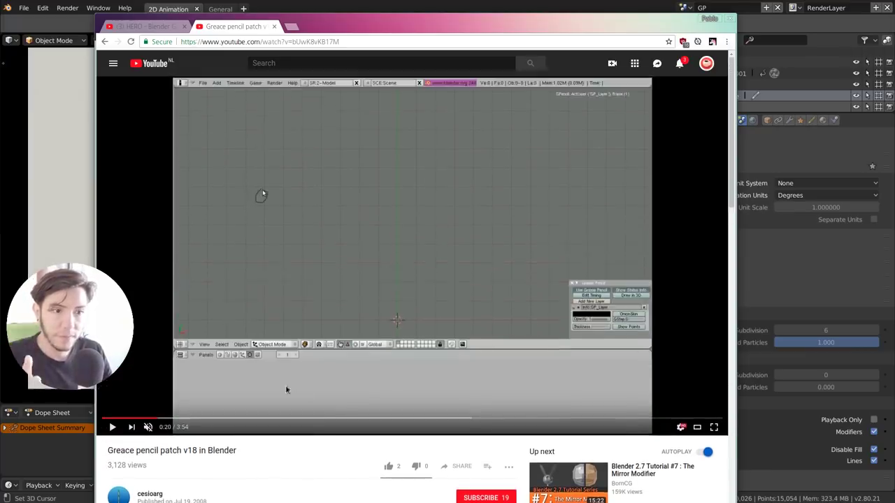
# - Highlight the video's publication date beneath the player to point it out and clear the highlight
pyautogui.scroll(-3, 294, 392)
pyautogui.moveTo(208, 354); pyautogui.dragTo(182, 355)
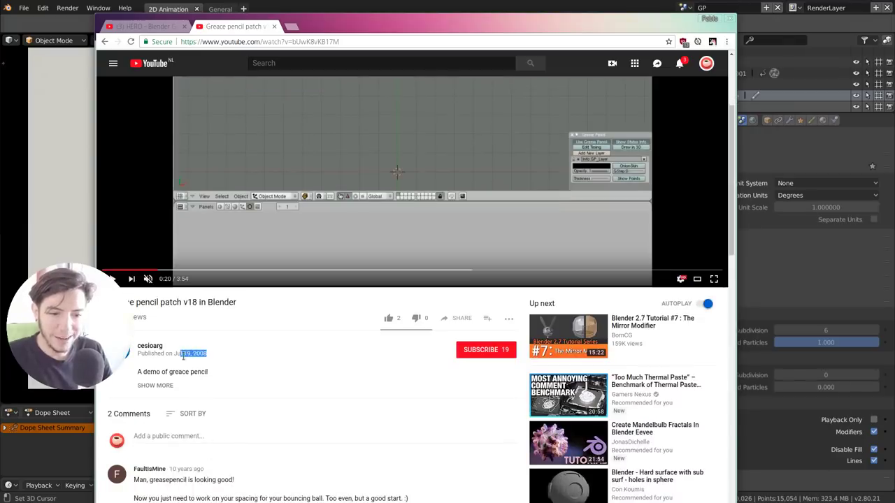
pyautogui.click(225, 364)
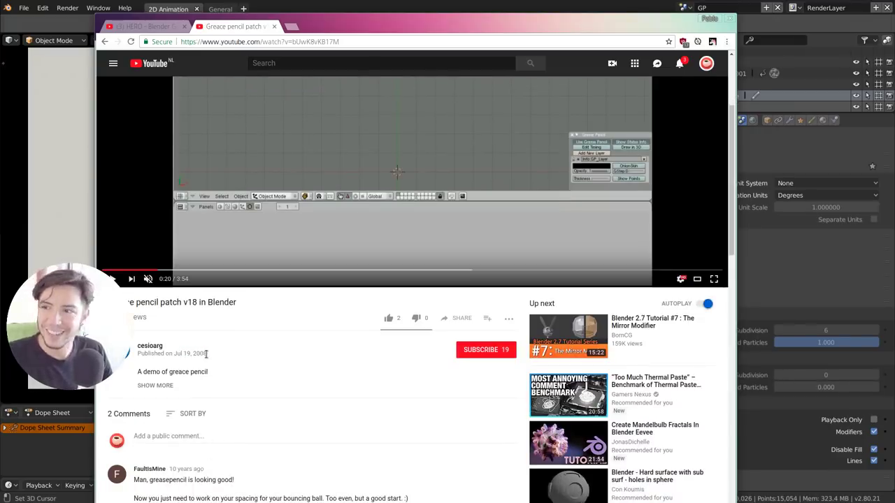
# - Bring the whole video player back into view, reposition the Chrome window and switch back to Blender
pyautogui.scroll(3, 326, 300)
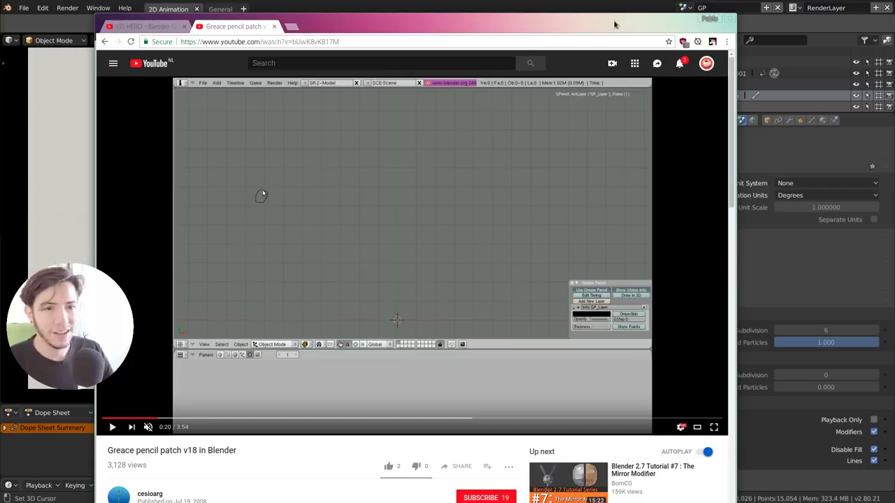
pyautogui.moveTo(615, 24); pyautogui.dragTo(630, 86)
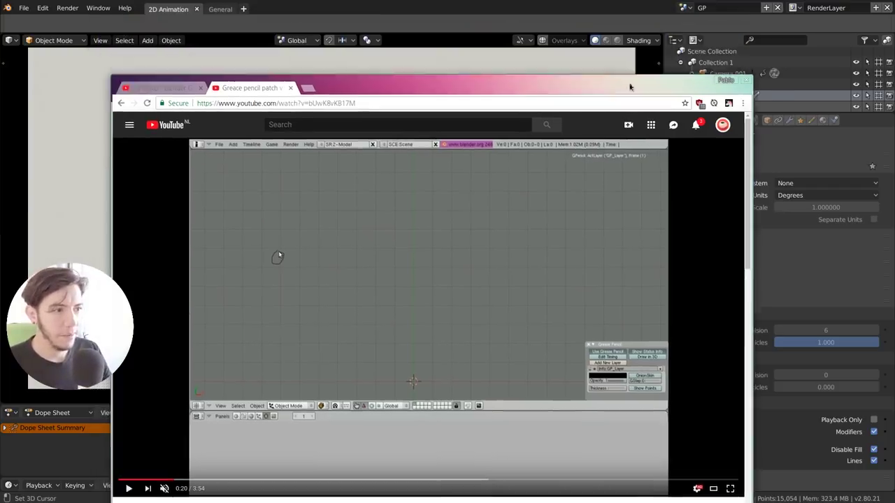
pyautogui.click(580, 21)
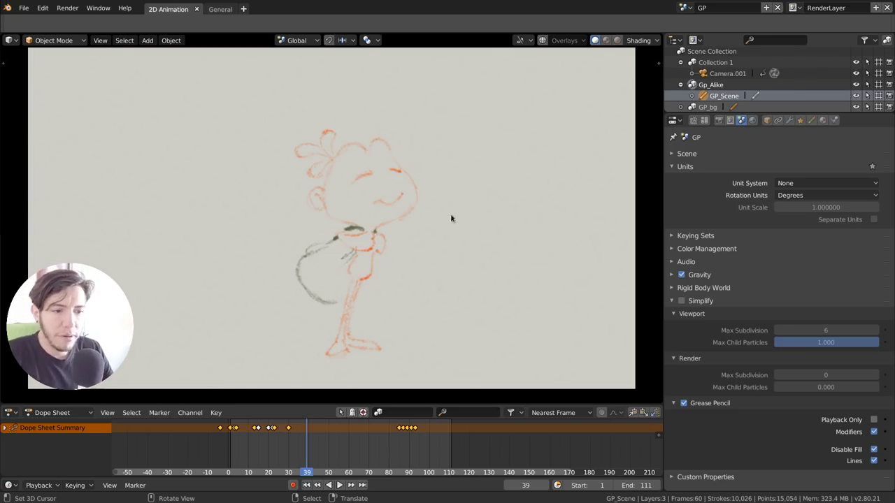
# - Add a Monkey mesh next to the drawn character, adjusting its scale, position and free rotation
pyautogui.press('KP_0')
pyautogui.hotkey('shift', 'a')
pyautogui.moveTo(308, 260)
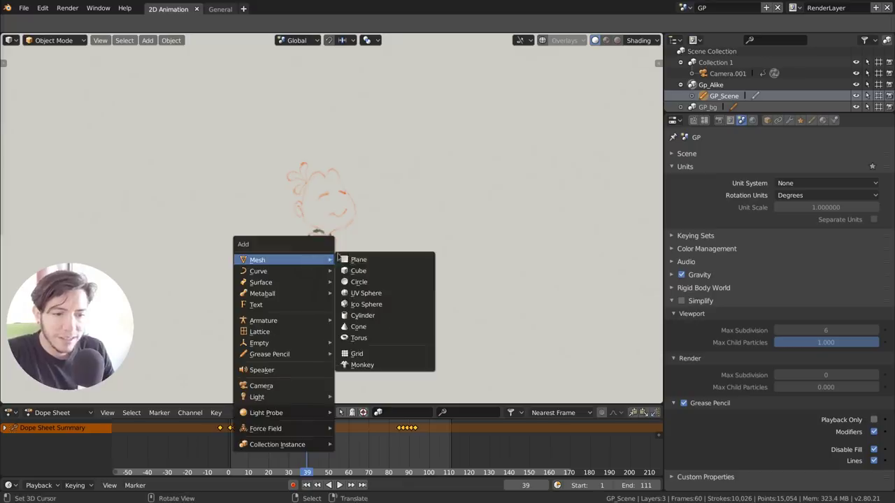
pyautogui.click(392, 365)
pyautogui.press('s')
pyautogui.click(400, 266)
pyautogui.press('g')
pyautogui.click(459, 266)
pyautogui.press('r')
pyautogui.press('r')
pyautogui.click(462, 261)
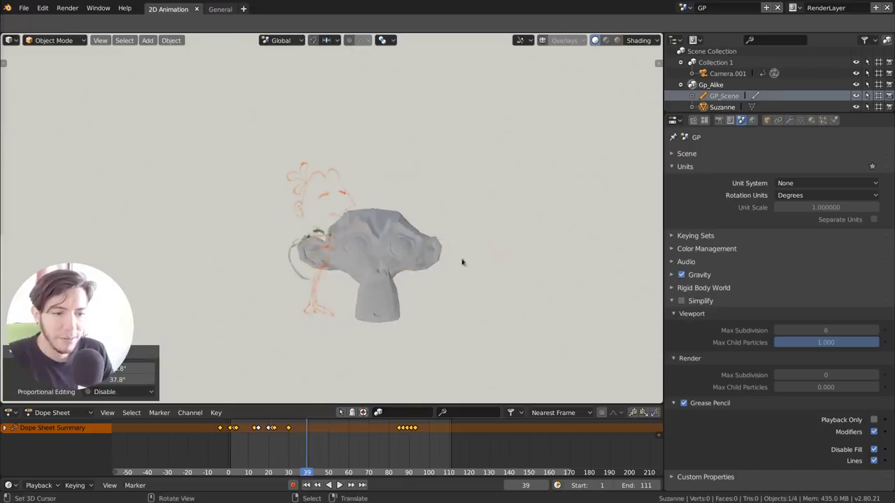
# - Compare the monkey in the Rendered, Solid and LookDev viewport shading modes, ending in Solid
pyautogui.scroll(3, 426, 268)
pyautogui.moveTo(425, 268)
pyautogui.mouseDown(button='middle')
pyautogui.moveTo(387, 262)
pyautogui.moveTo(482, 263)
pyautogui.mouseUp(button='middle')
pyautogui.click(617, 41)
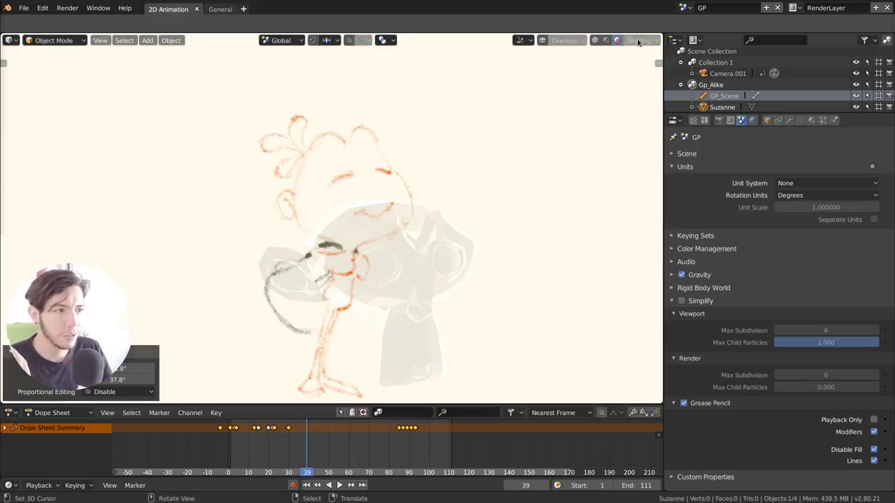
pyautogui.click(595, 41)
pyautogui.click(606, 42)
pyautogui.click(639, 40)
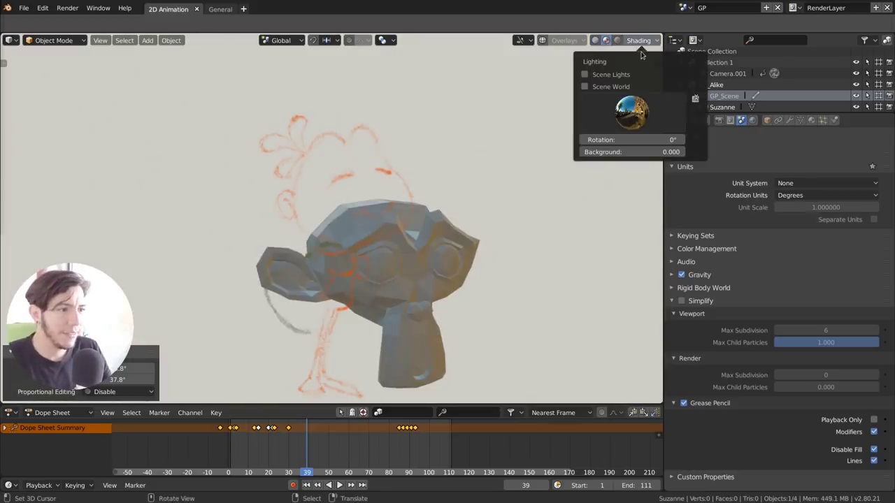
pyautogui.click(596, 41)
# - Set the Solid shading's lighting to MatCap with the glossy red sphere and view the monkey from another angle
pyautogui.click(638, 41)
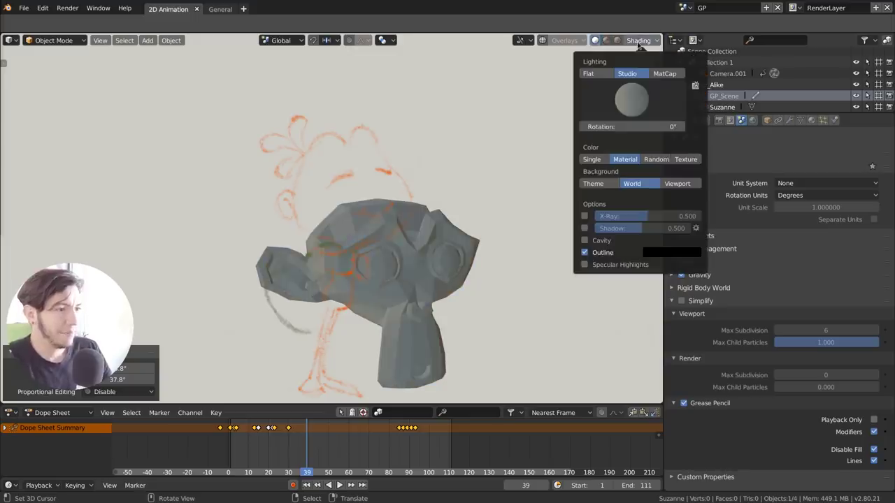
pyautogui.click(664, 74)
pyautogui.click(631, 98)
pyautogui.click(664, 116)
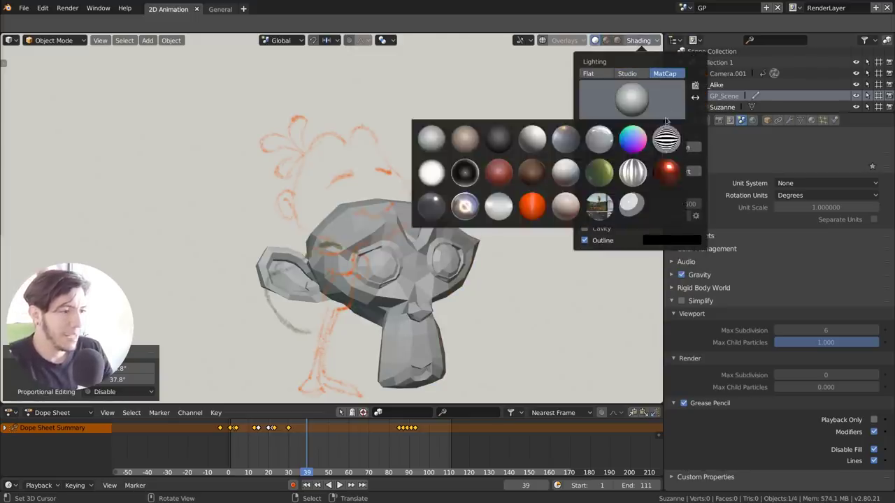
pyautogui.click(672, 172)
pyautogui.moveTo(443, 270); pyautogui.dragTo(490, 264, button='middle')
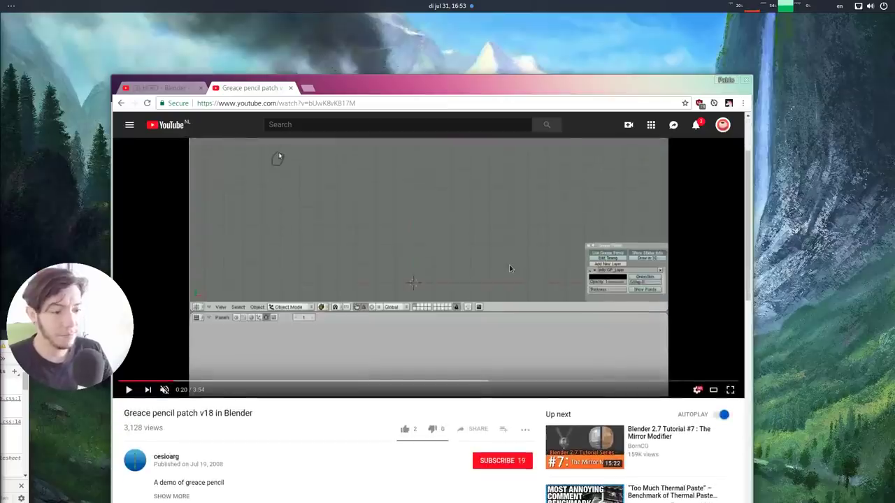
# - Switch to Chrome and skim the "HERO – Blender Grease Pencil Showcase" video at about 1:05 and 1:36
pyautogui.keyDown('super'); pyautogui.moveTo(535, 253); pyautogui.dragTo(527, 211); pyautogui.keyUp('super')
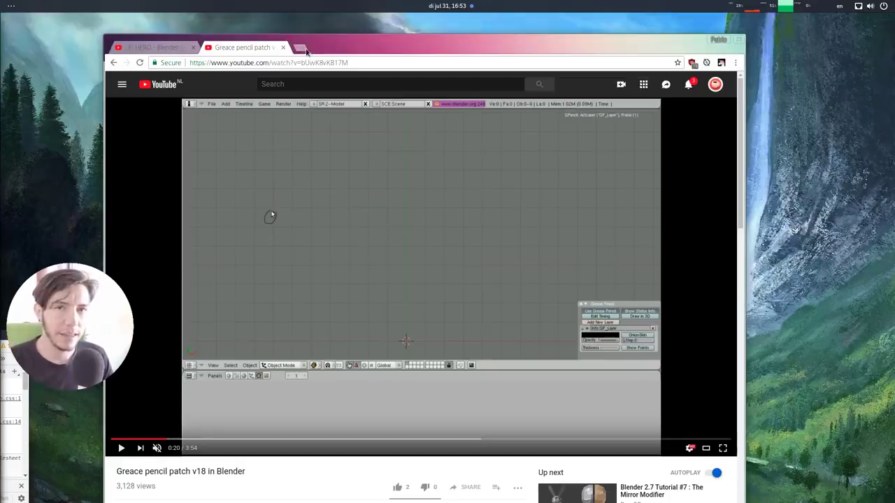
pyautogui.click(160, 49)
pyautogui.click(294, 439)
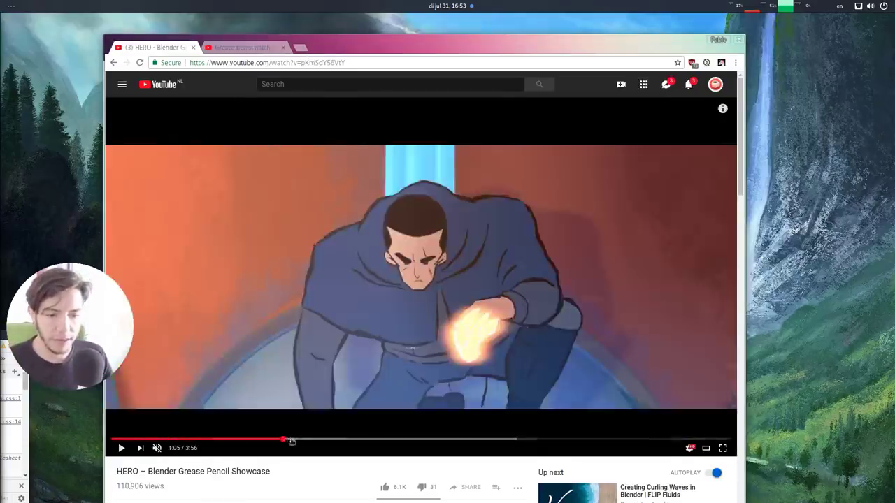
pyautogui.click(362, 439)
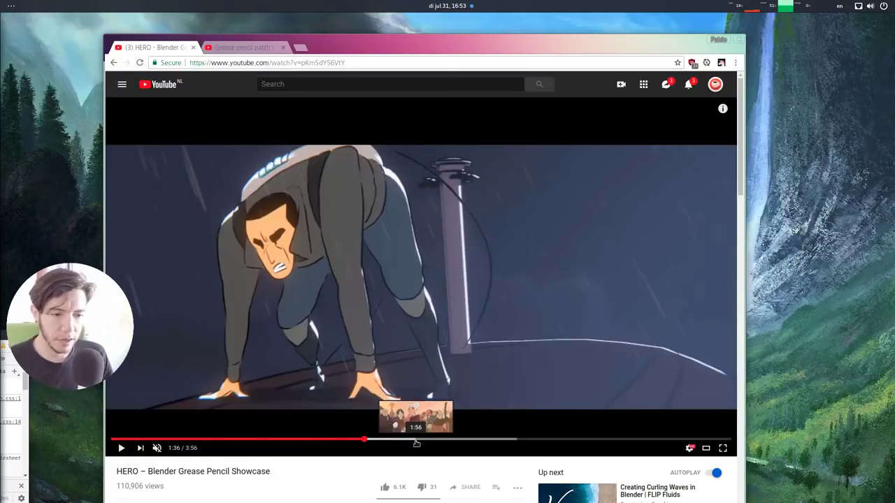
# - Open cloud.blender.org/p/hero in a new browser tab and browse to the project's Blend Samples folder
pyautogui.hotkey('ctrl', 't')
pyautogui.write('cloud.blender.org')
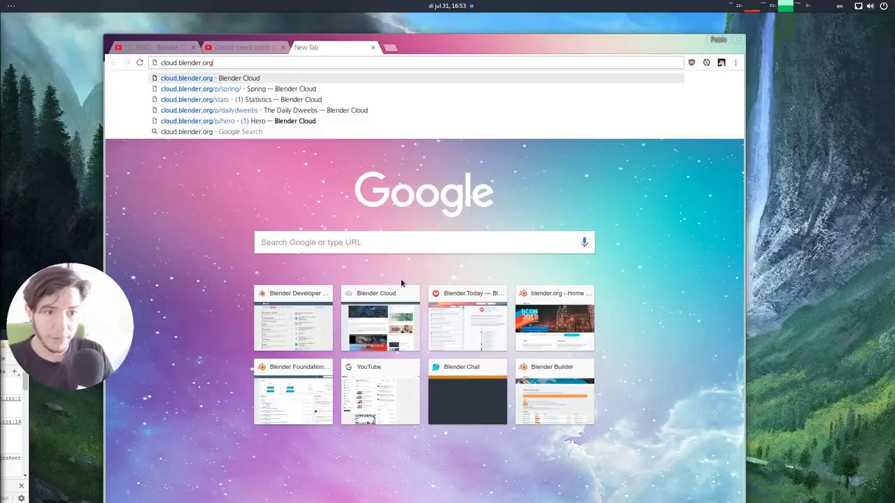
pyautogui.write('/p/')
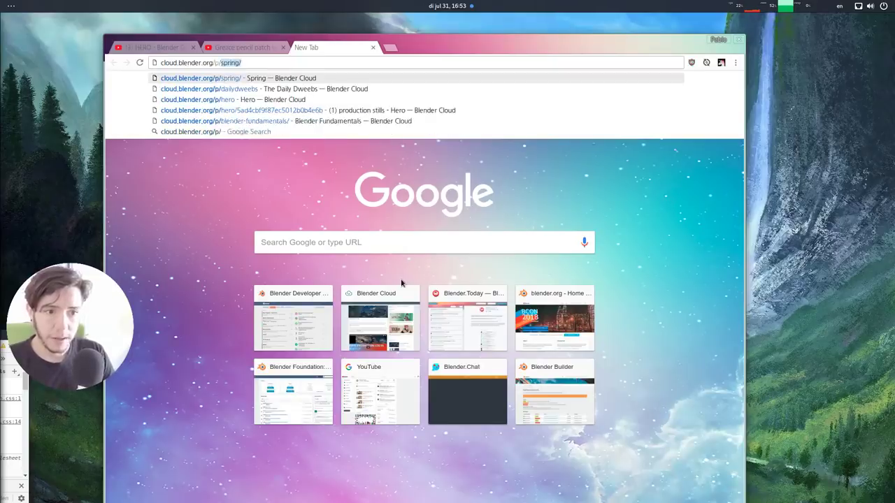
pyautogui.write('hero')
pyautogui.press('Return')
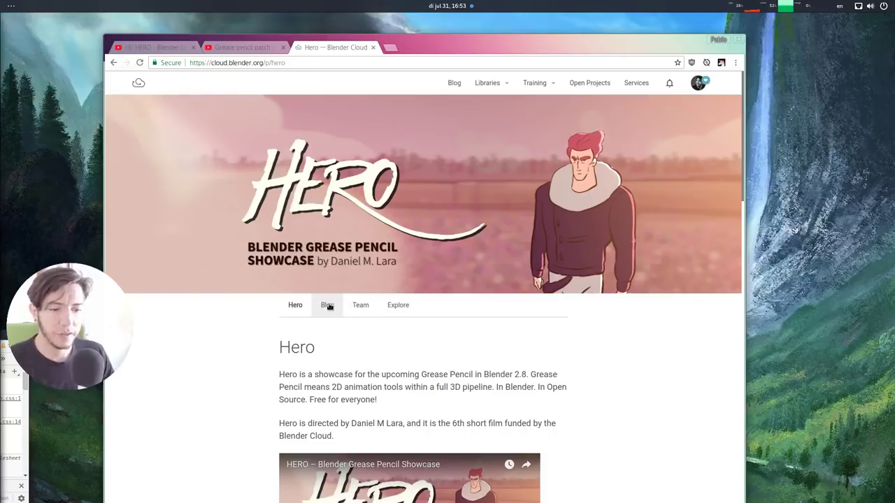
pyautogui.click(399, 312)
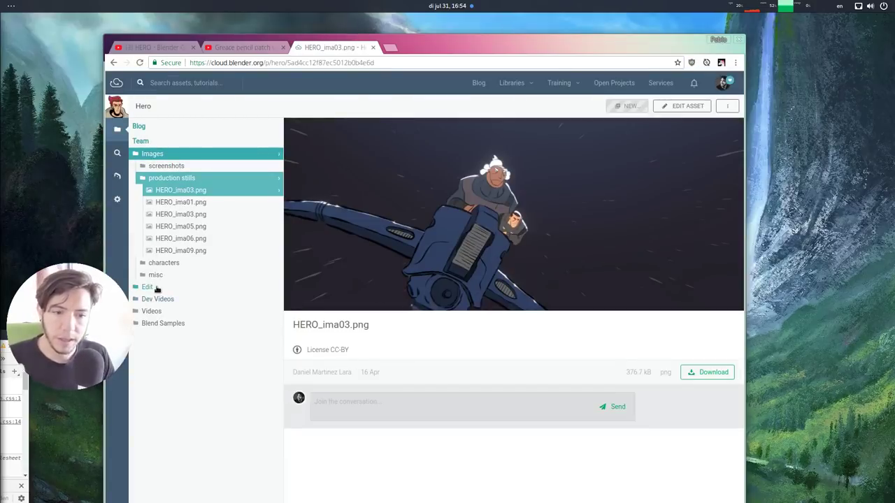
pyautogui.click(180, 324)
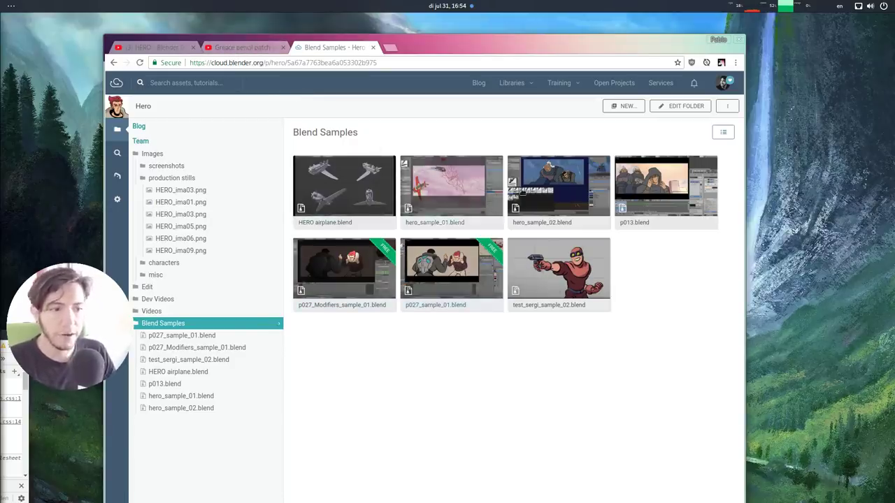
# - Play the HERO video from about 2:04 in a widened browser window and jump back to about 1:28
pyautogui.click(154, 47)
pyautogui.click(434, 442)
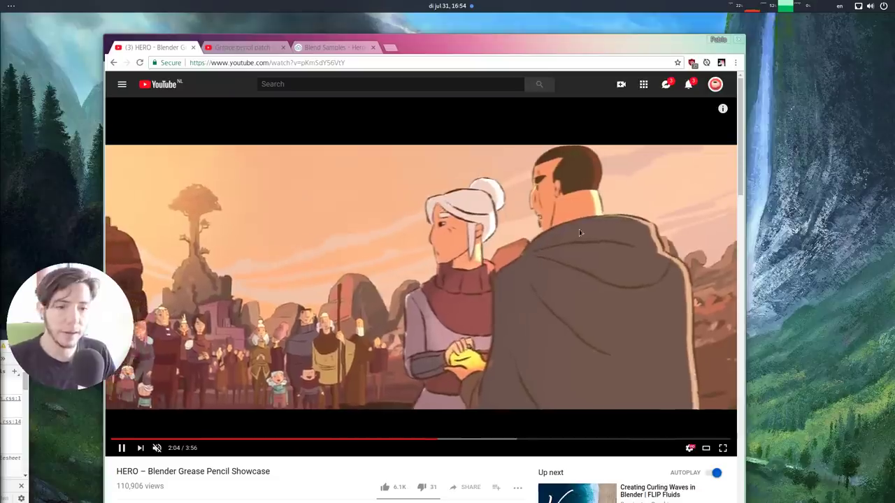
pyautogui.keyDown('super'); pyautogui.moveTo(679, 250); pyautogui.dragTo(743, 254, button='middle'); pyautogui.keyUp('super')
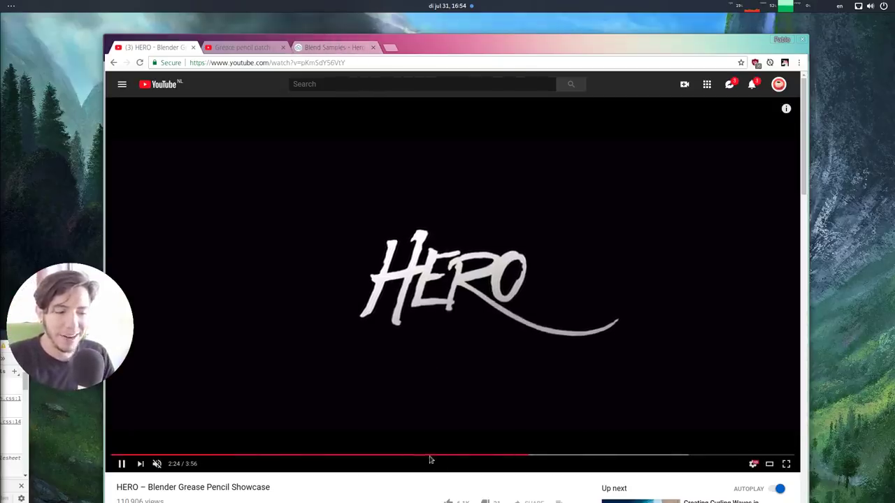
pyautogui.click(362, 456)
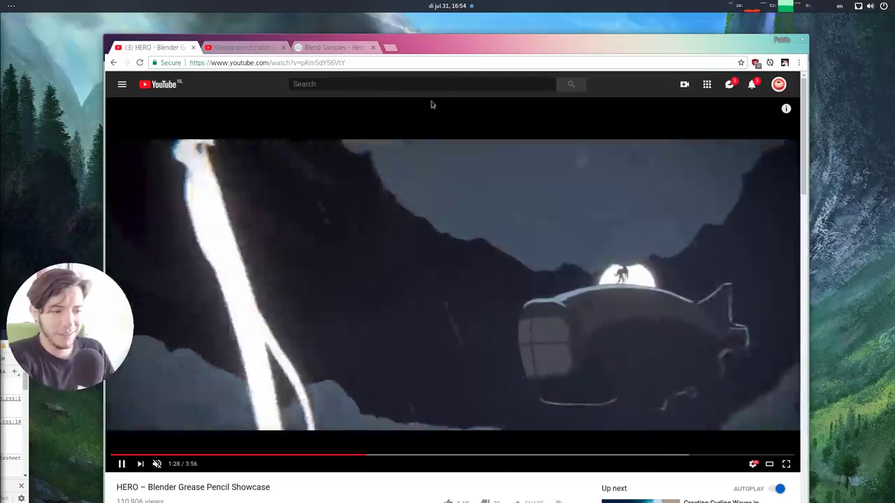
# - Search YouTube for "tree creature blender"
pyautogui.click(427, 84)
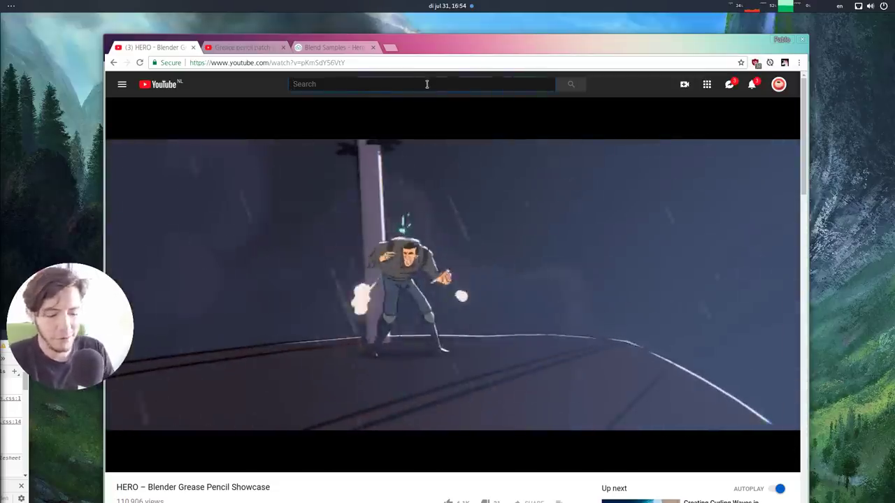
pyautogui.write('tree creature ')
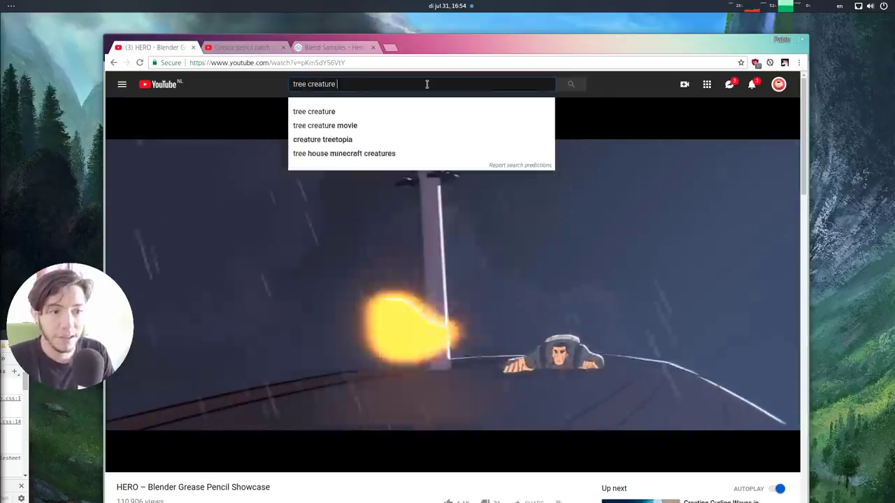
pyautogui.write('blender')
pyautogui.press('Return')
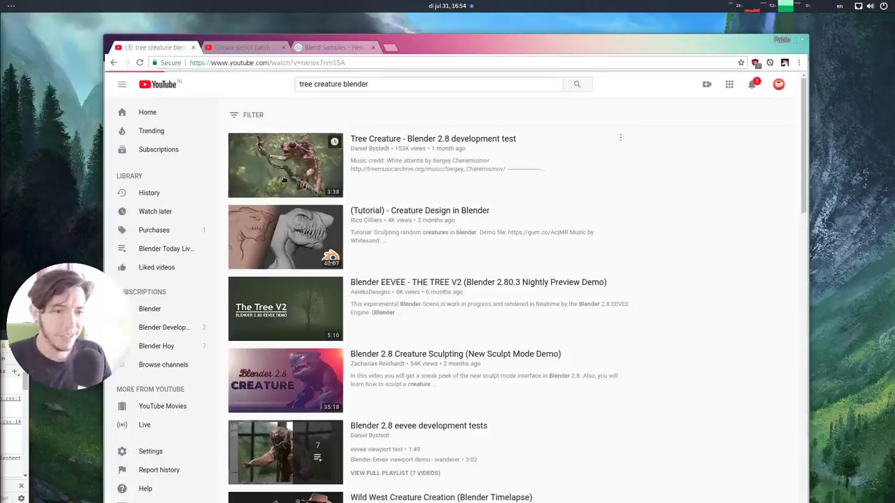
# - Open "Tree Creature - Blender 2.8 development test", skip to about 0:18, and pause at about 0:20 and 0:30
pyautogui.click(284, 181)
pyautogui.click(168, 455)
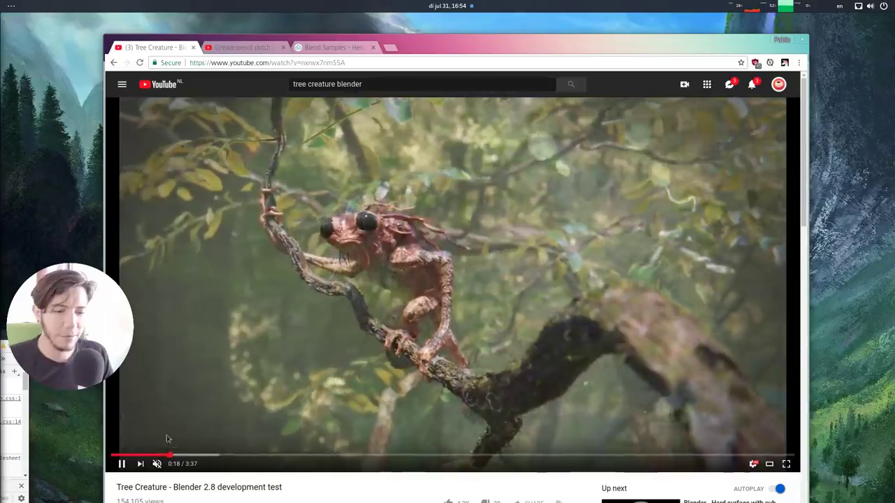
pyautogui.click(566, 287)
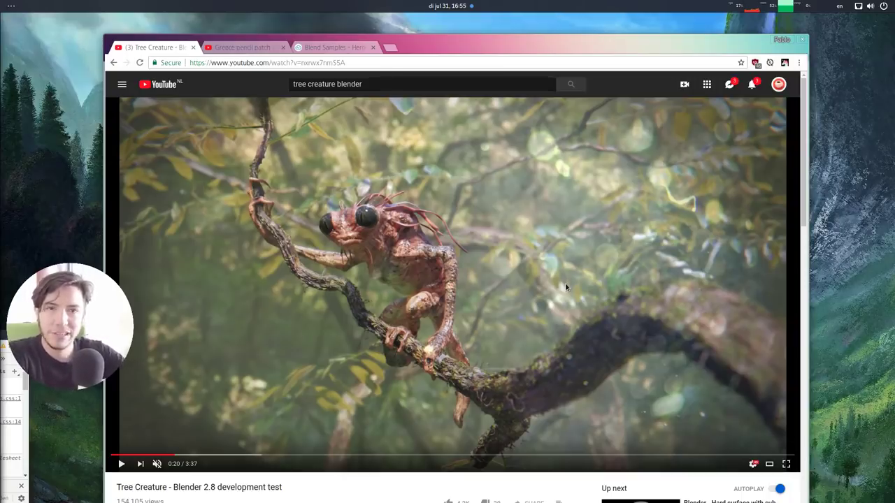
pyautogui.click(573, 219)
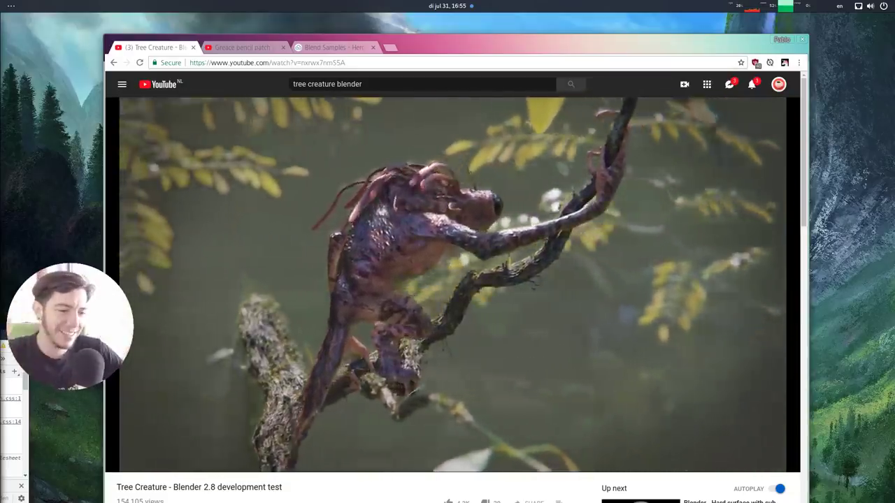
pyautogui.click(414, 192)
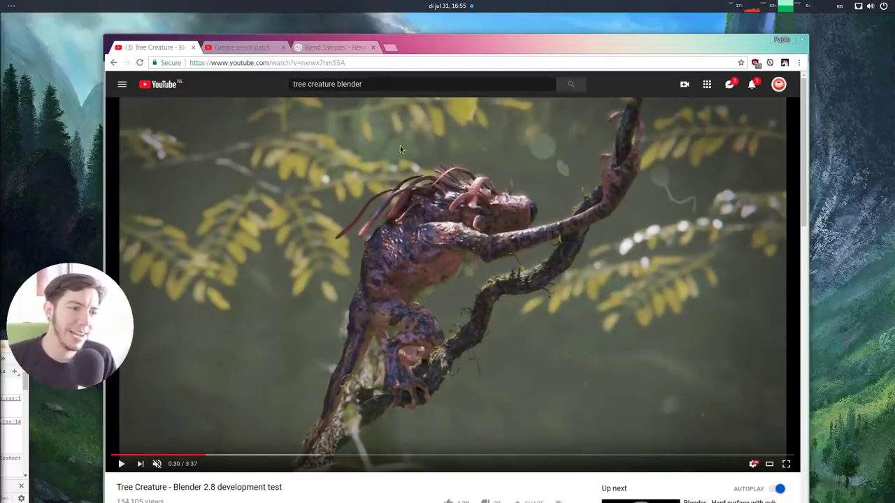
# - Open builder.blender.org/download/ in a new browser tab, look through the Blender 2.8 builds and close the page
pyautogui.hotkey('ctrl', 't')
pyautogui.write('builder.blender.org/download/')
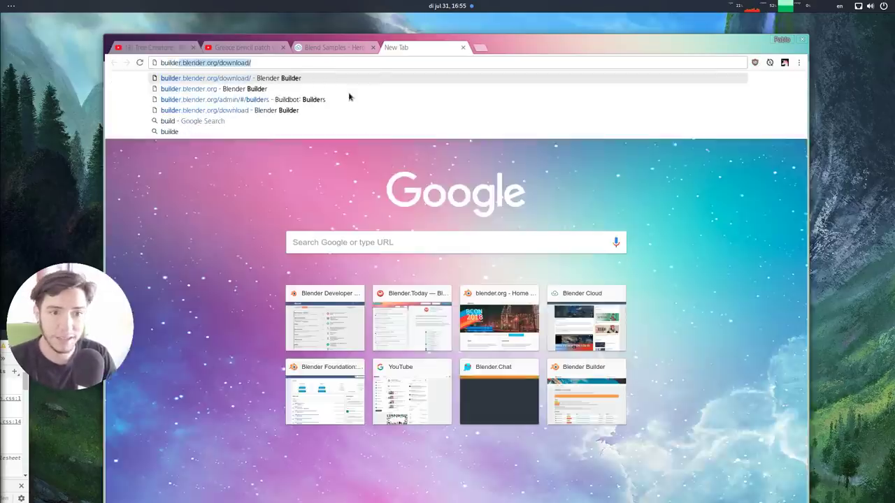
pyautogui.press('Return')
pyautogui.scroll(-5, 562, 260)
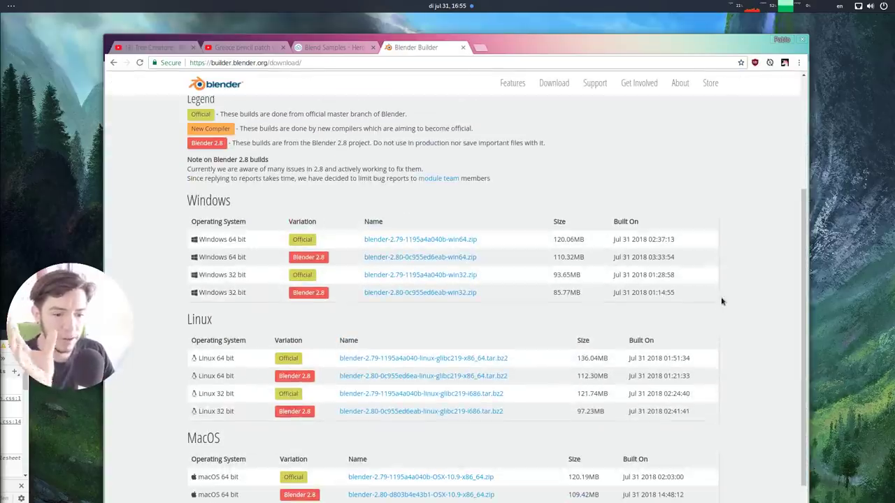
pyautogui.click(462, 47)
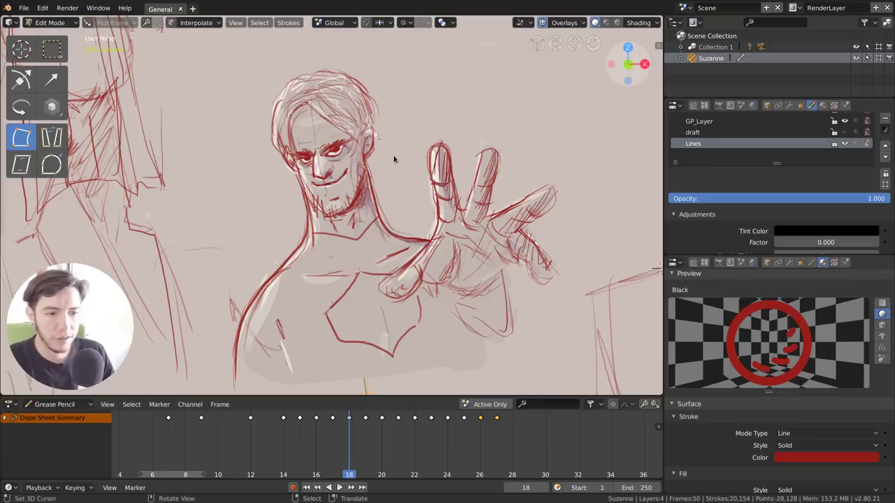
# - Bring up the Add GPencil choices in the Blender file with the sketched man
pyautogui.hotkey('shift', 'a')
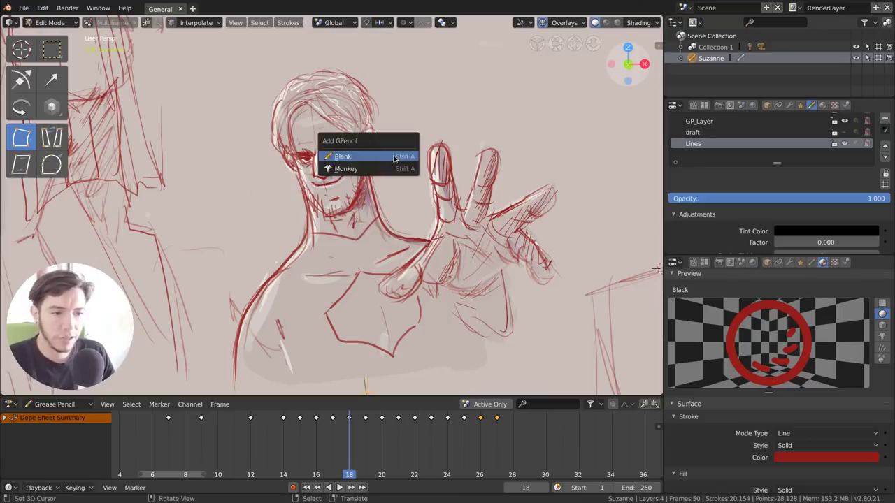